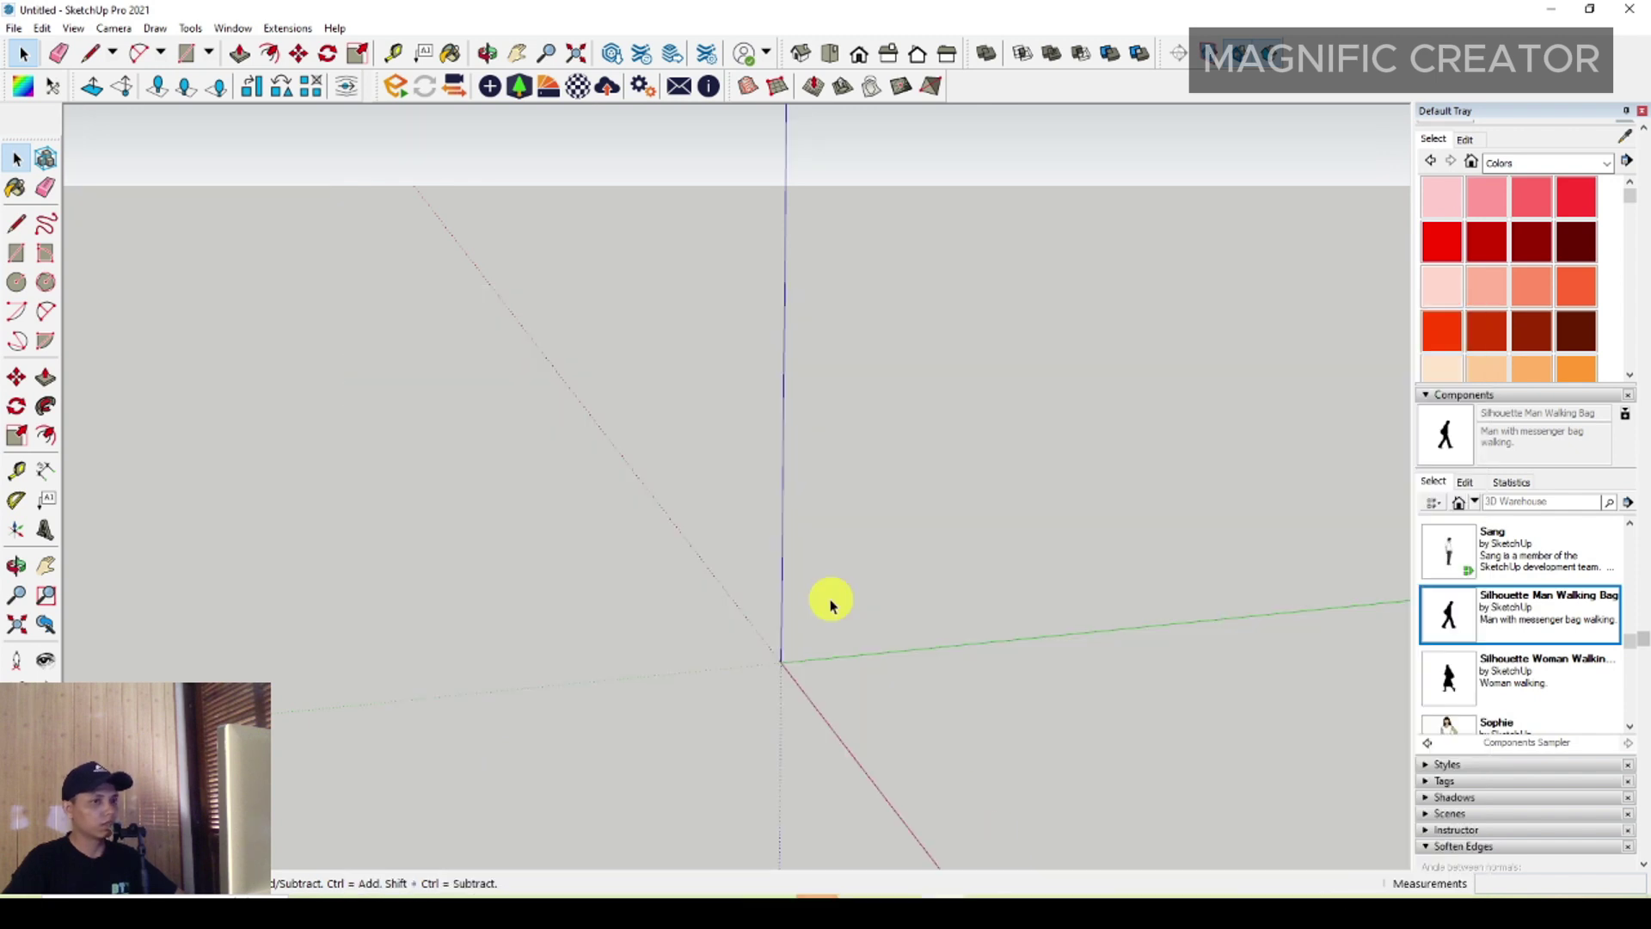
Step: Draw a rectangle from the origin and push/pull it up into a tall box
{"action": "left_click", "coordinate": [16, 253]}
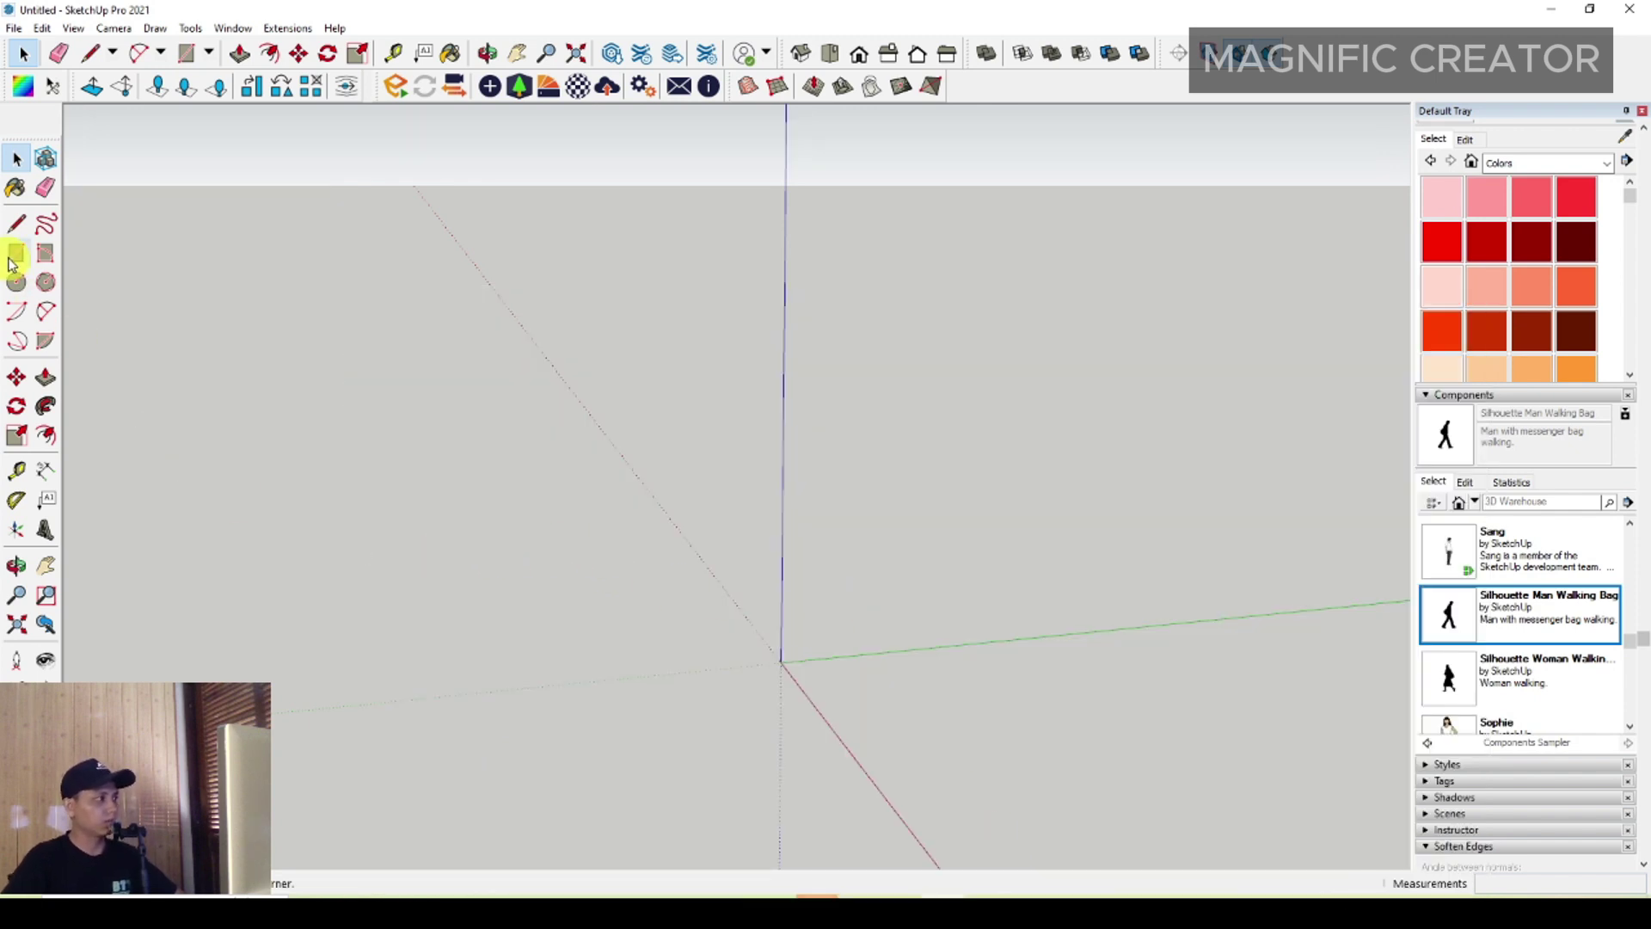
{"action": "left_click", "coordinate": [781, 662]}
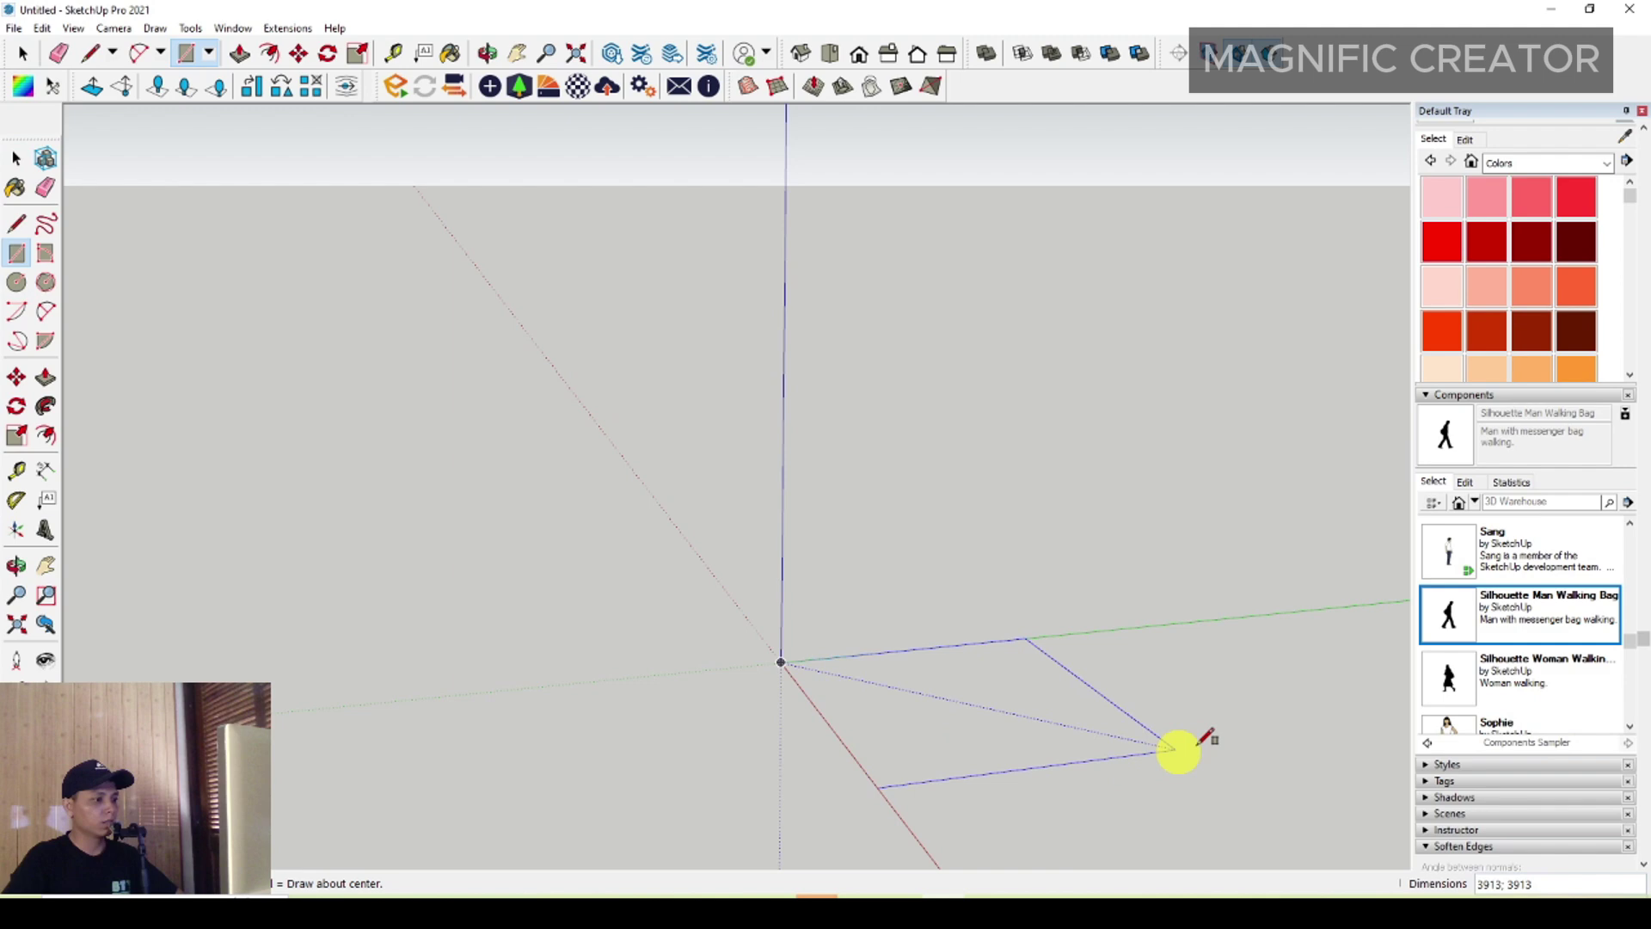
{"action": "left_click", "coordinate": [1252, 783]}
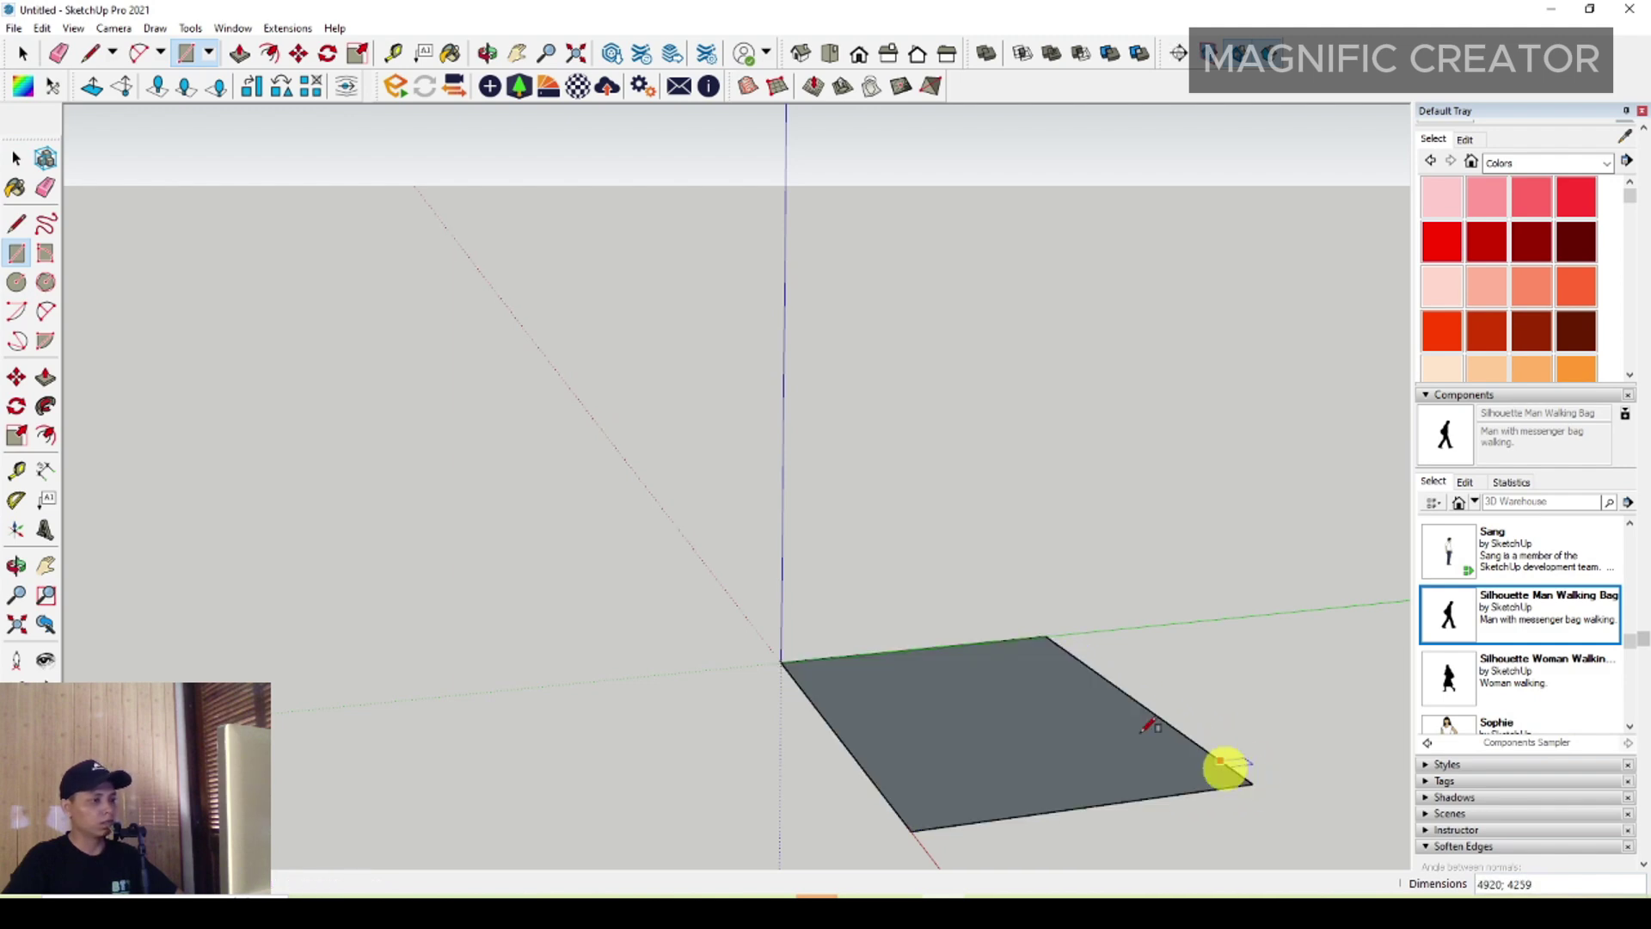
{"action": "mouse_move", "coordinate": [895, 608]}
{"action": "middle_mouse_down"}
{"action": "mouse_move", "coordinate": [950, 587]}
{"action": "mouse_move", "coordinate": [937, 598]}
{"action": "middle_mouse_up"}
{"action": "key", "text": "space"}
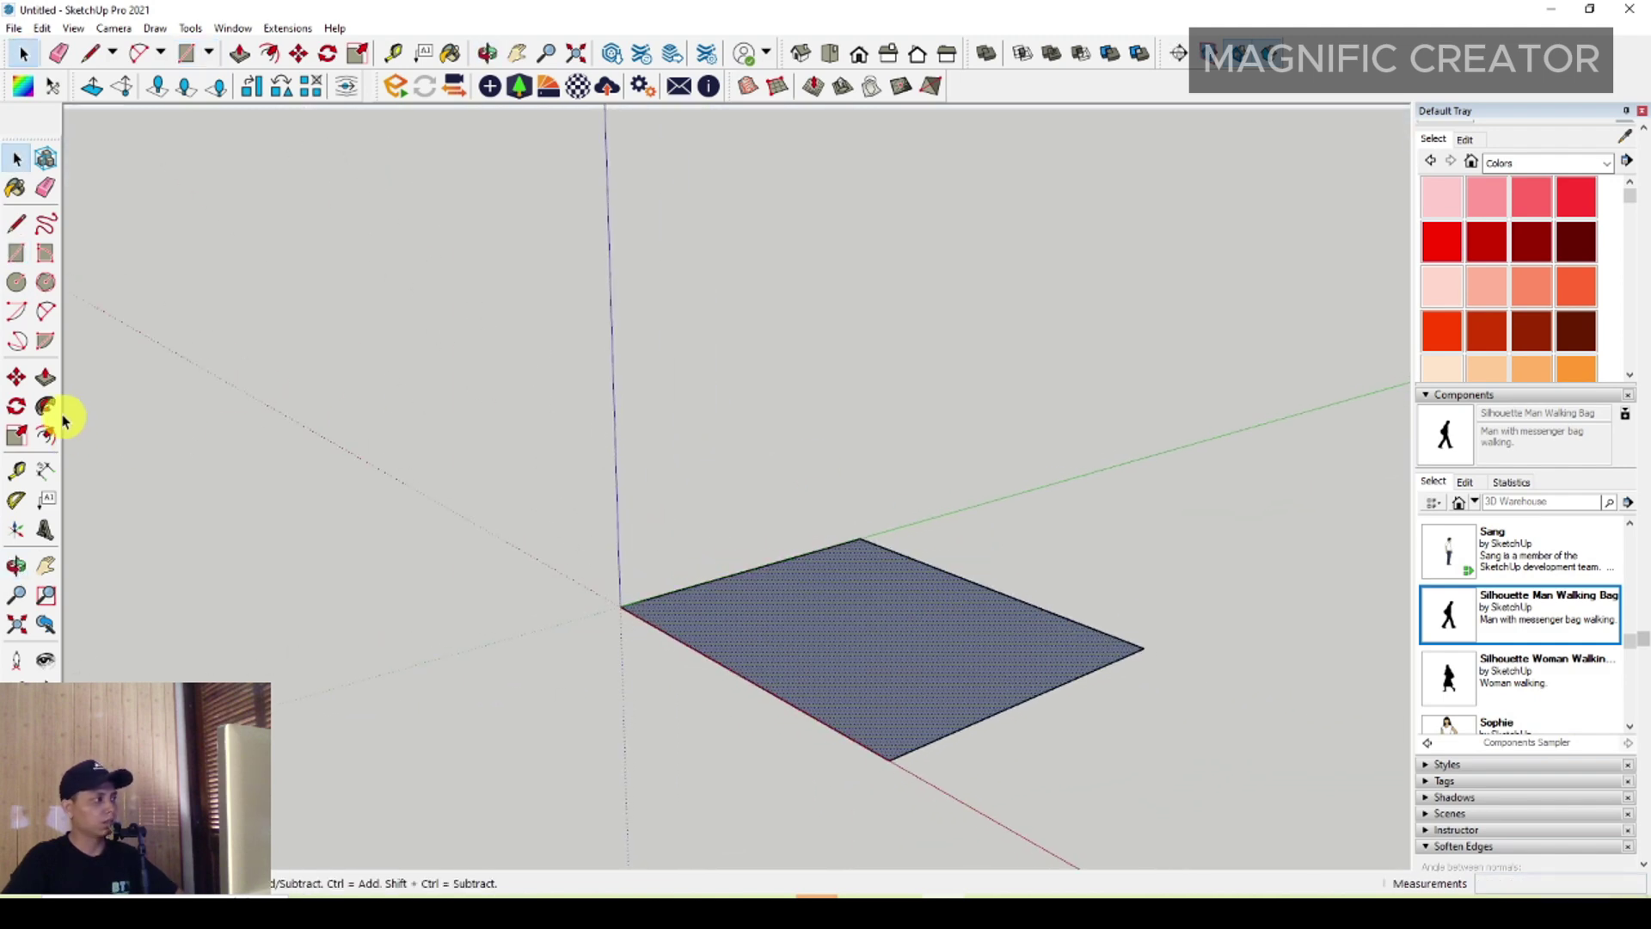
{"action": "left_click", "coordinate": [46, 379]}
{"action": "left_click_drag", "start_coordinate": [829, 637], "coordinate": [818, 240]}
{"action": "key", "text": "space"}
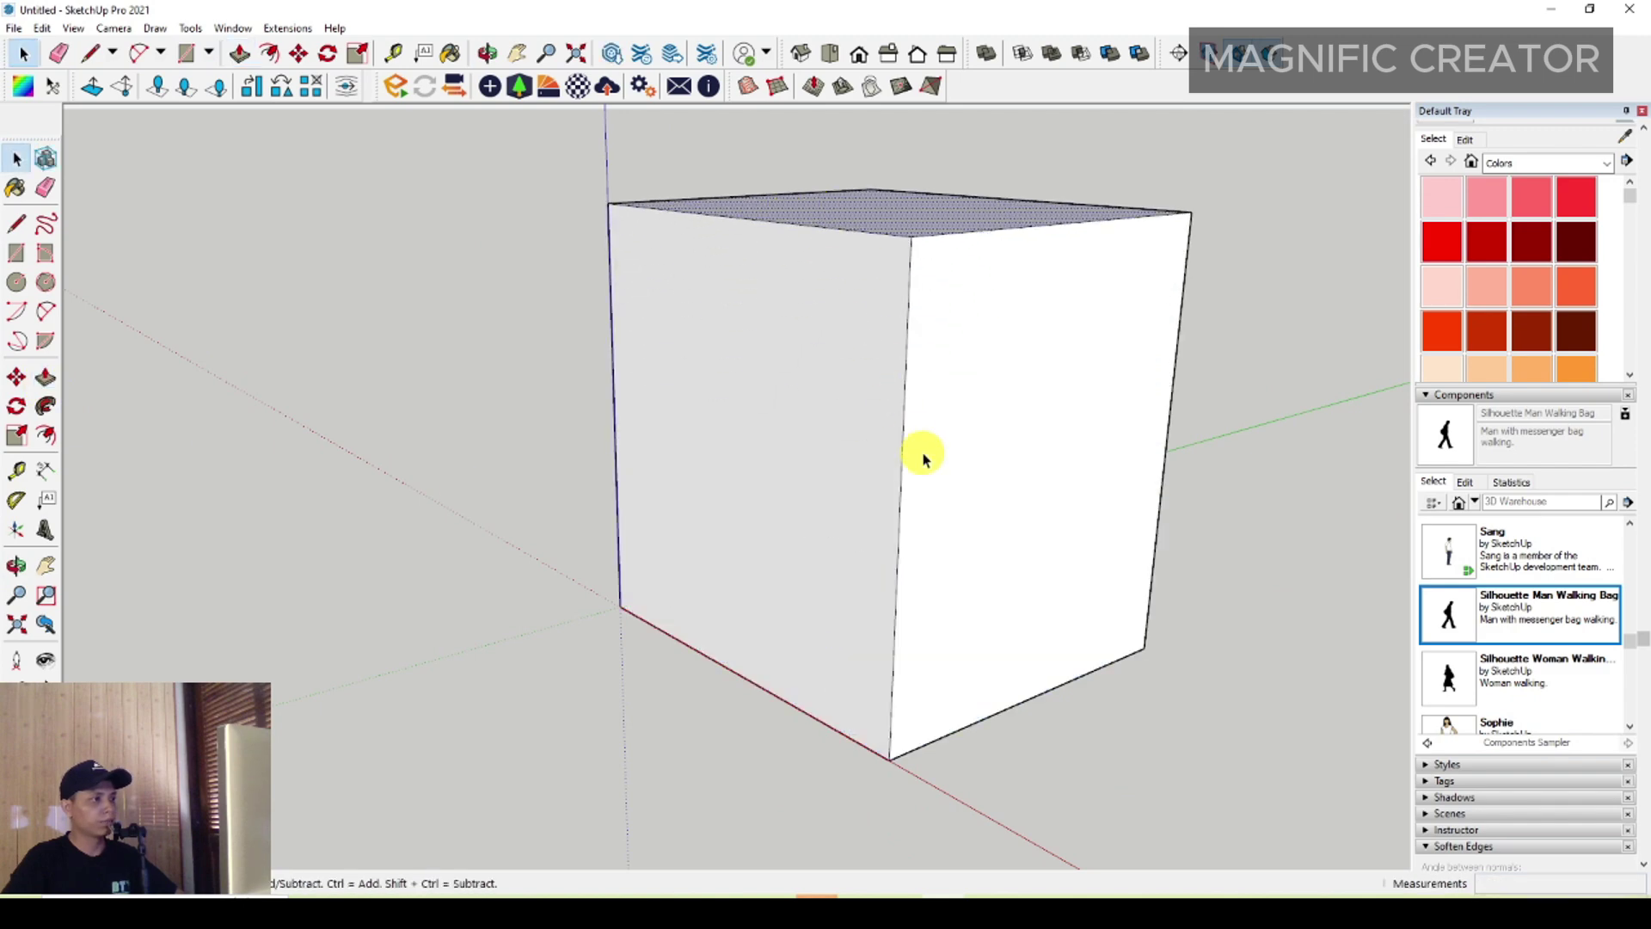
Step: Make the whole box a group, then deselect it
{"action": "triple_click", "coordinate": [921, 453]}
{"action": "right_click", "coordinate": [923, 459]}
{"action": "left_click", "coordinate": [980, 602]}
{"action": "scroll", "coordinate": [799, 550], "scroll_direction": "up", "scroll_amount": 3}
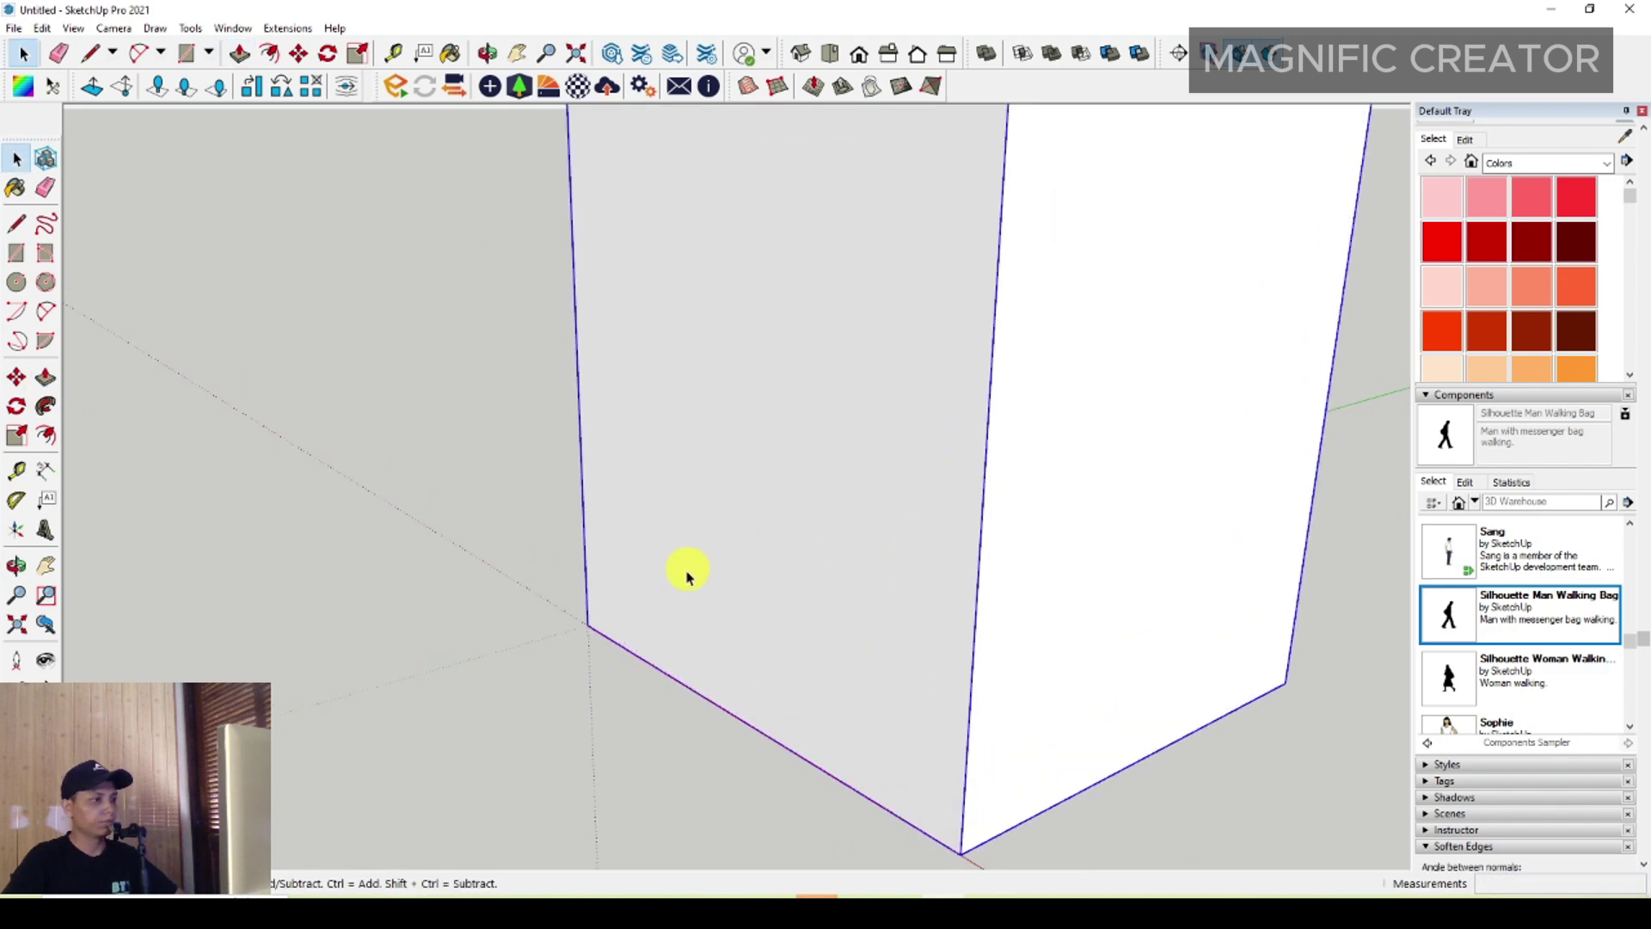
{"action": "scroll", "coordinate": [688, 574], "scroll_direction": "up", "scroll_amount": 3}
{"action": "scroll", "coordinate": [873, 569], "scroll_direction": "down", "scroll_amount": 5}
{"action": "mouse_move", "coordinate": [763, 627]}
{"action": "middle_mouse_down"}
{"action": "mouse_move", "coordinate": [785, 578]}
{"action": "mouse_move", "coordinate": [782, 640]}
{"action": "middle_mouse_up"}
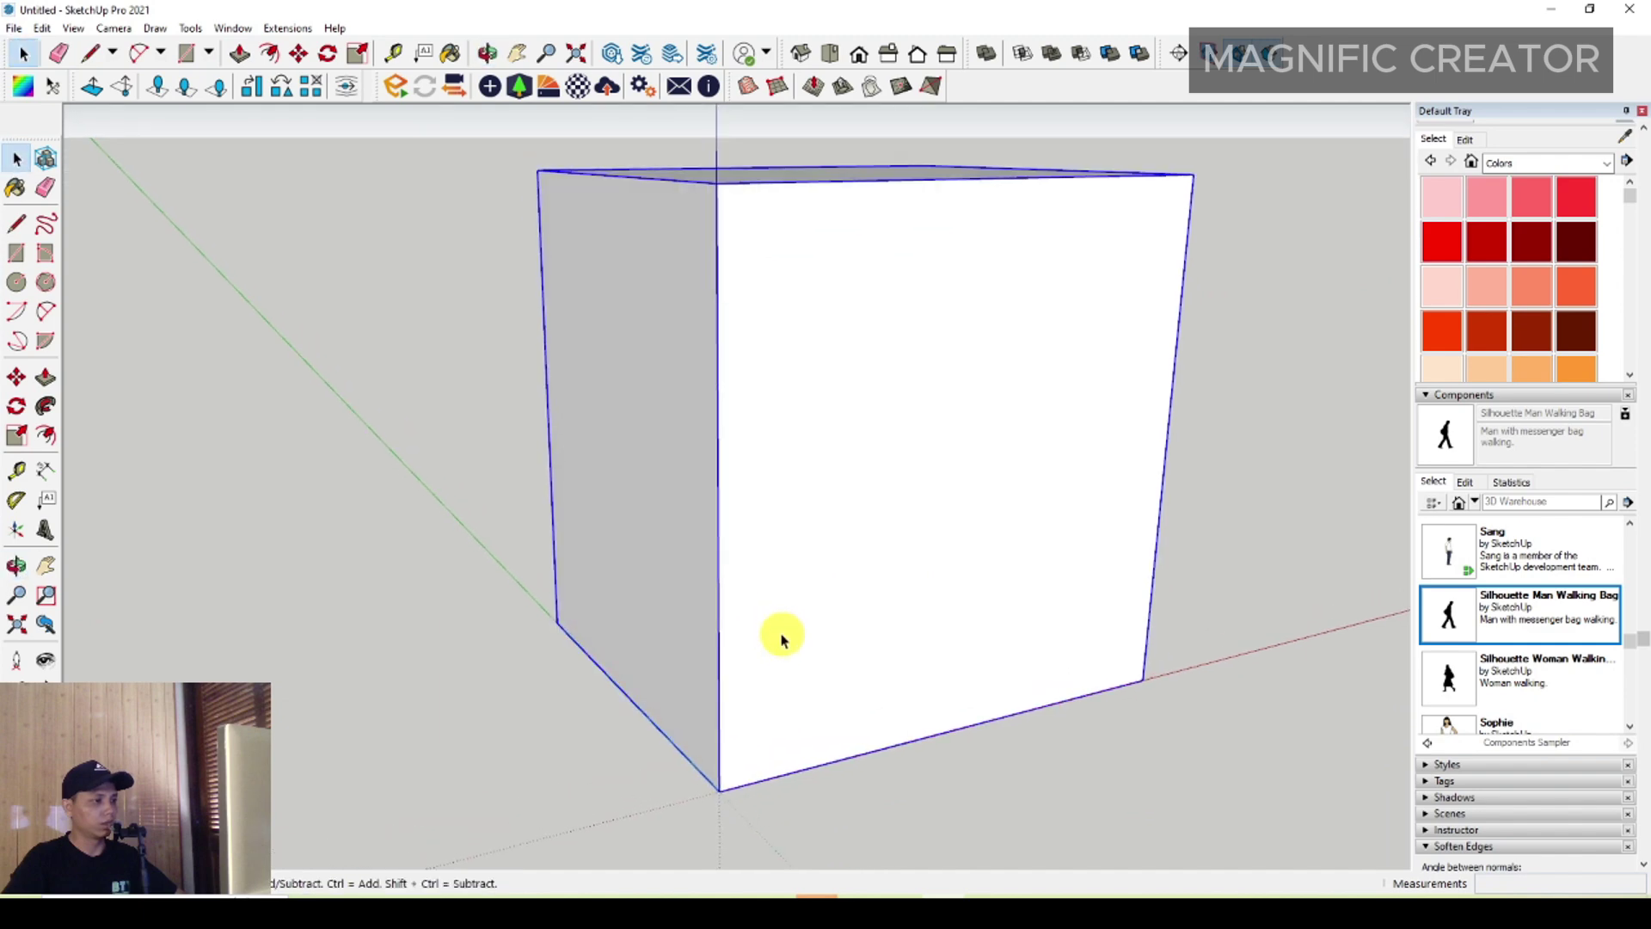
{"action": "left_click", "coordinate": [372, 530]}
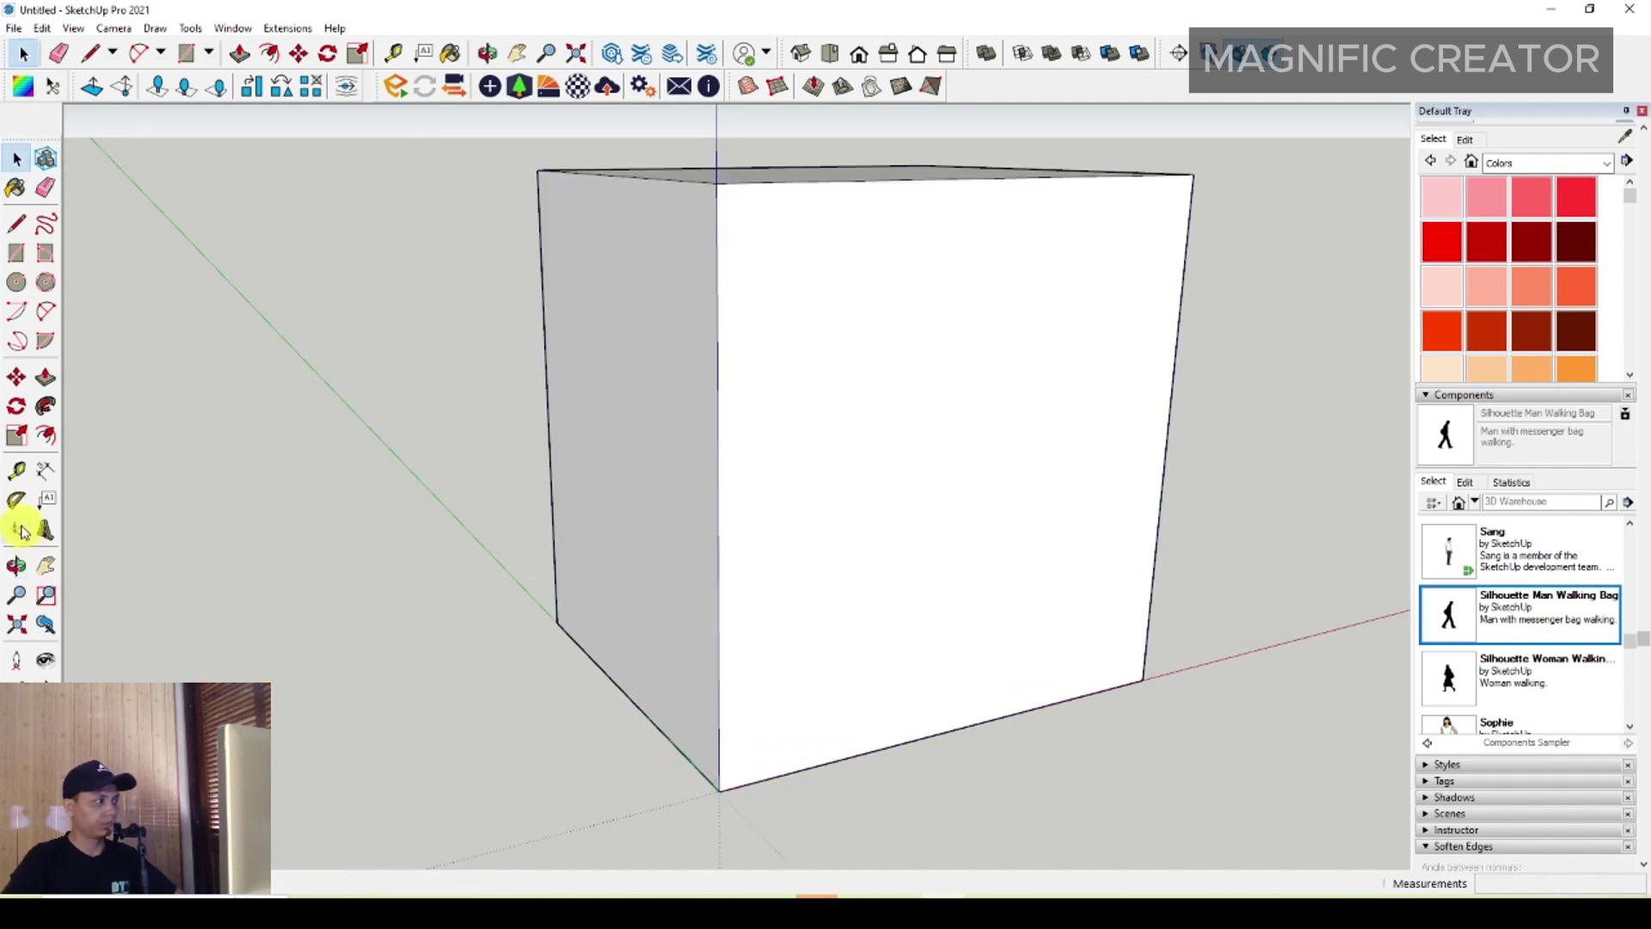
Step: Place a vertical guide 3500 from the front edge and a horizontal guide 2500 above the bottom
{"action": "left_click", "coordinate": [18, 475]}
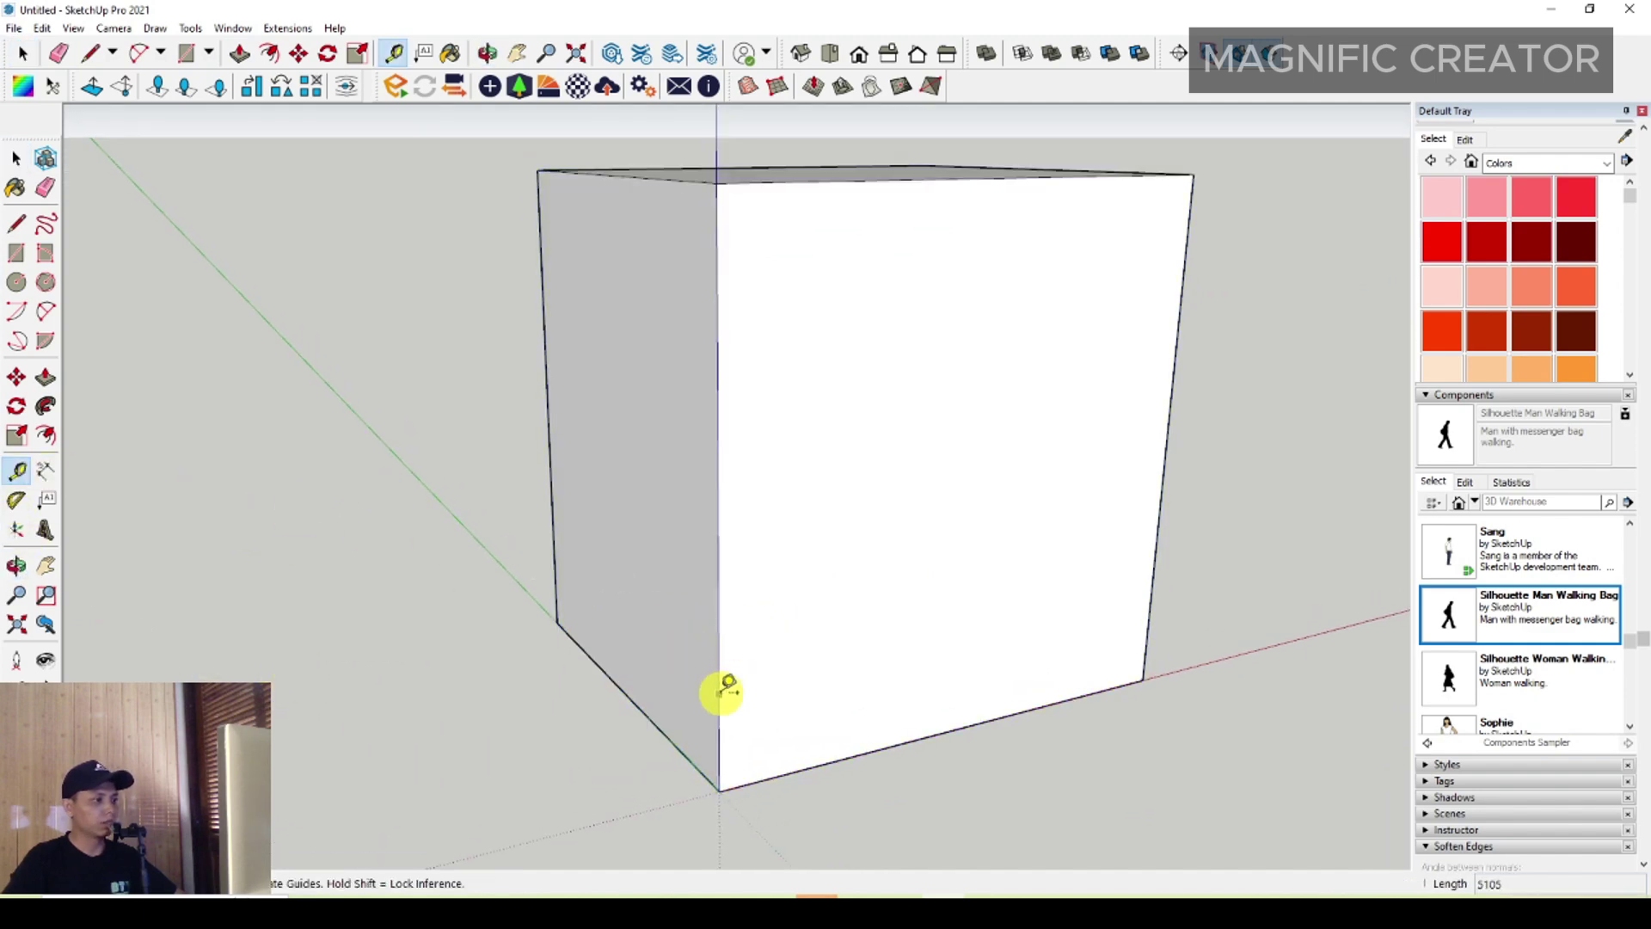
{"action": "key", "text": "space"}
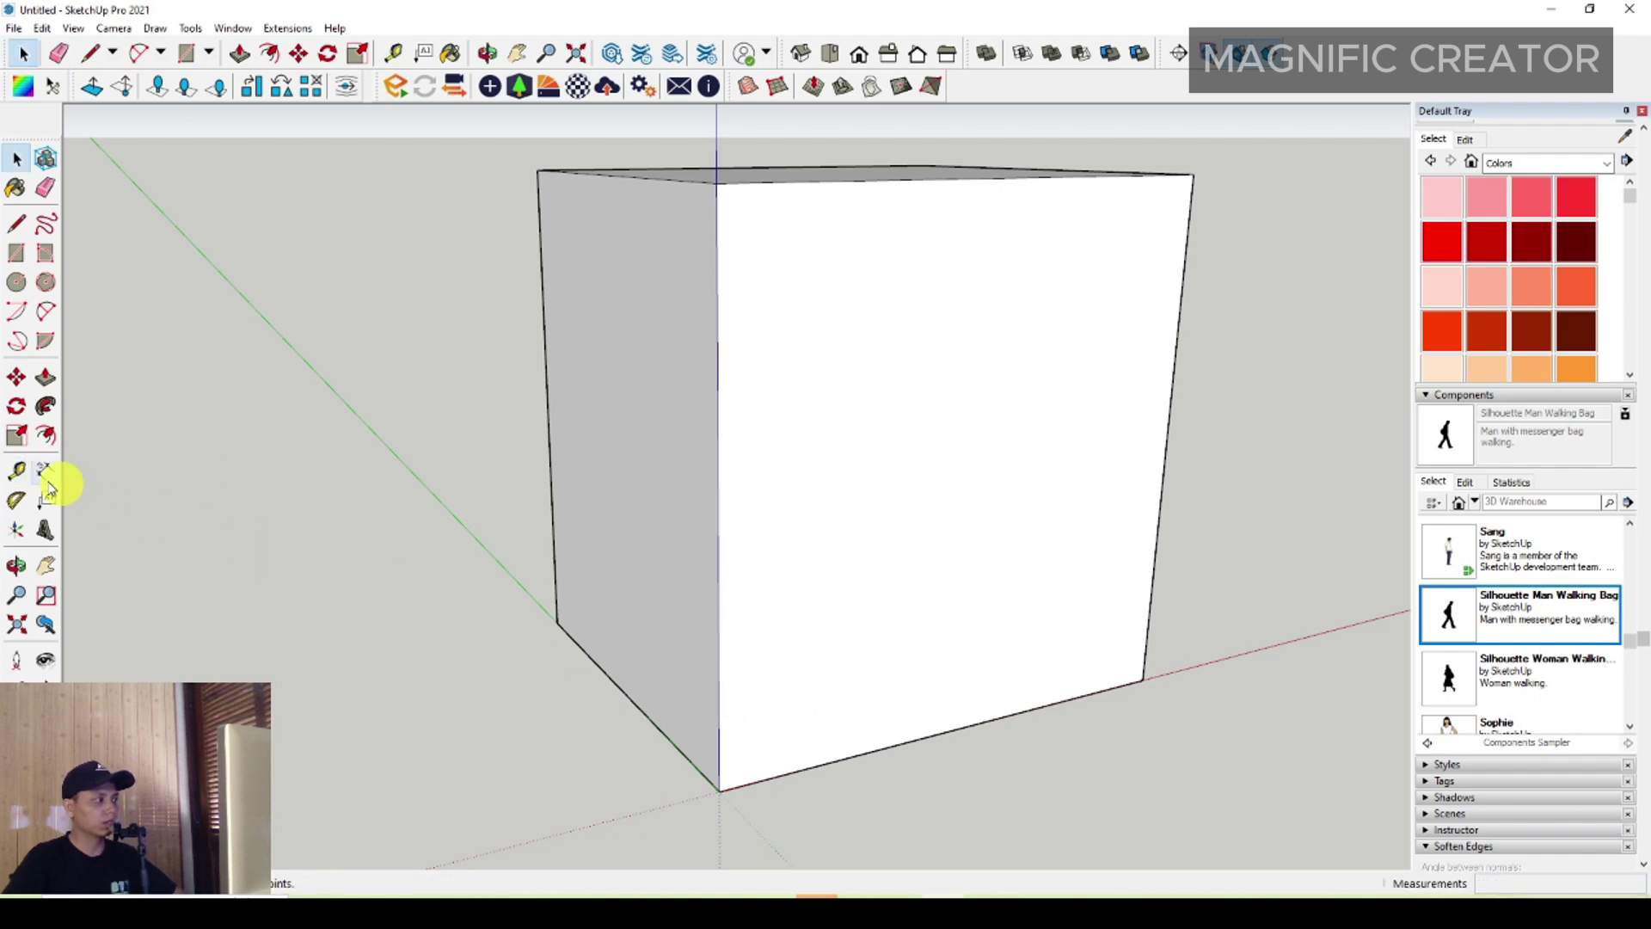
{"action": "left_click", "coordinate": [26, 475]}
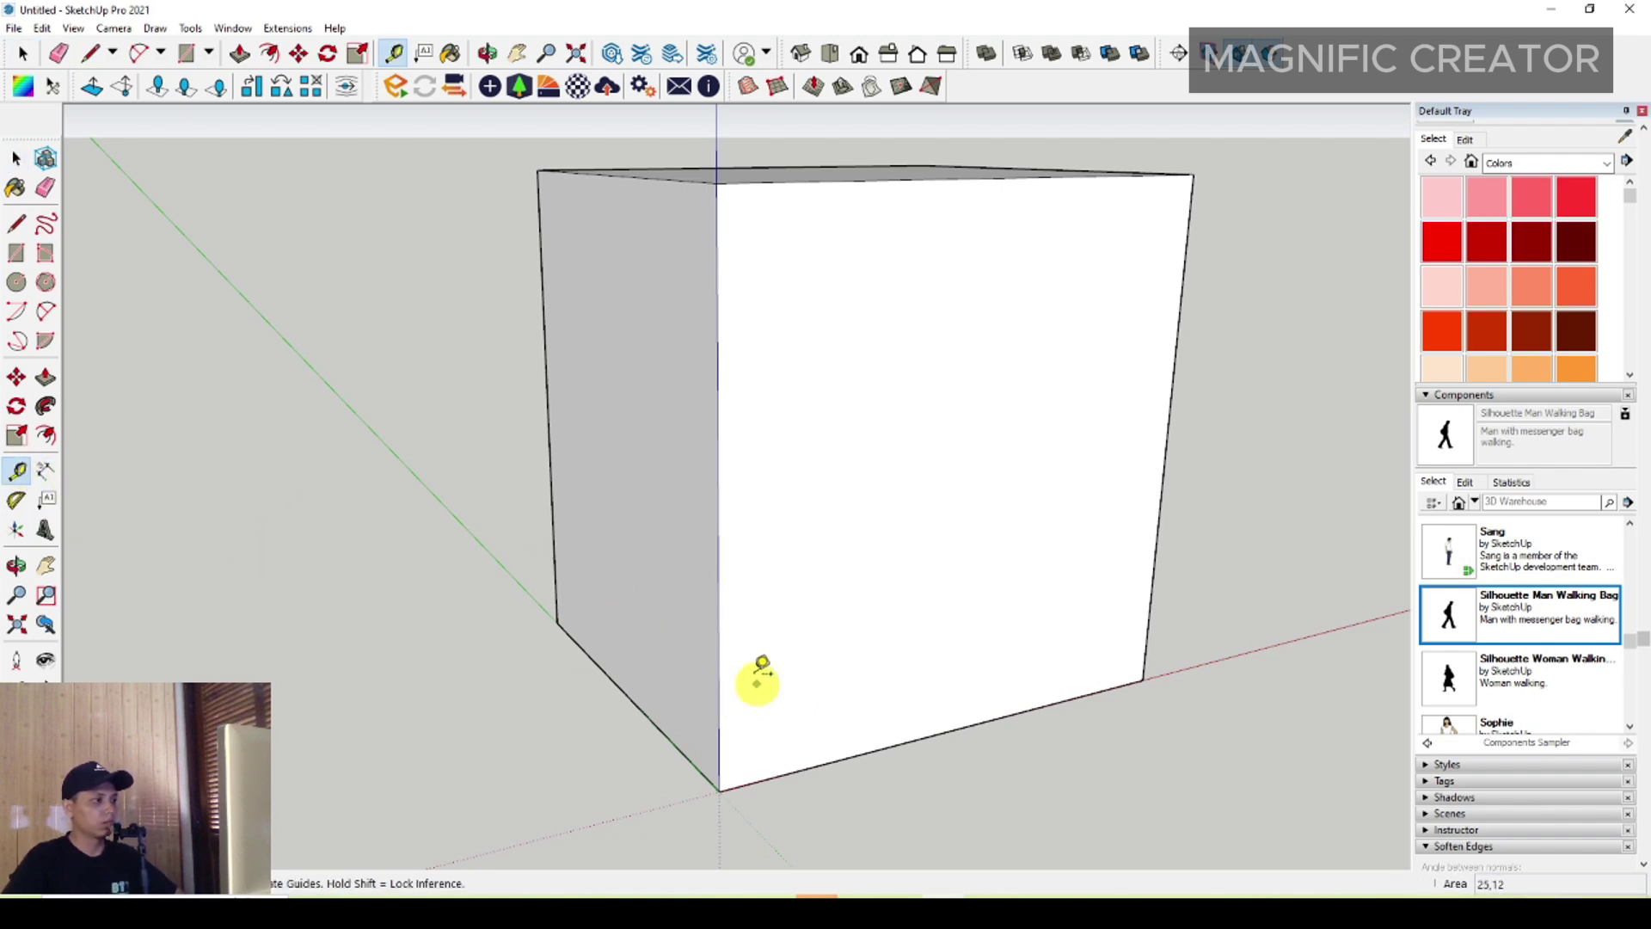
{"action": "left_click", "coordinate": [720, 657]}
{"action": "type", "text": "3500"}
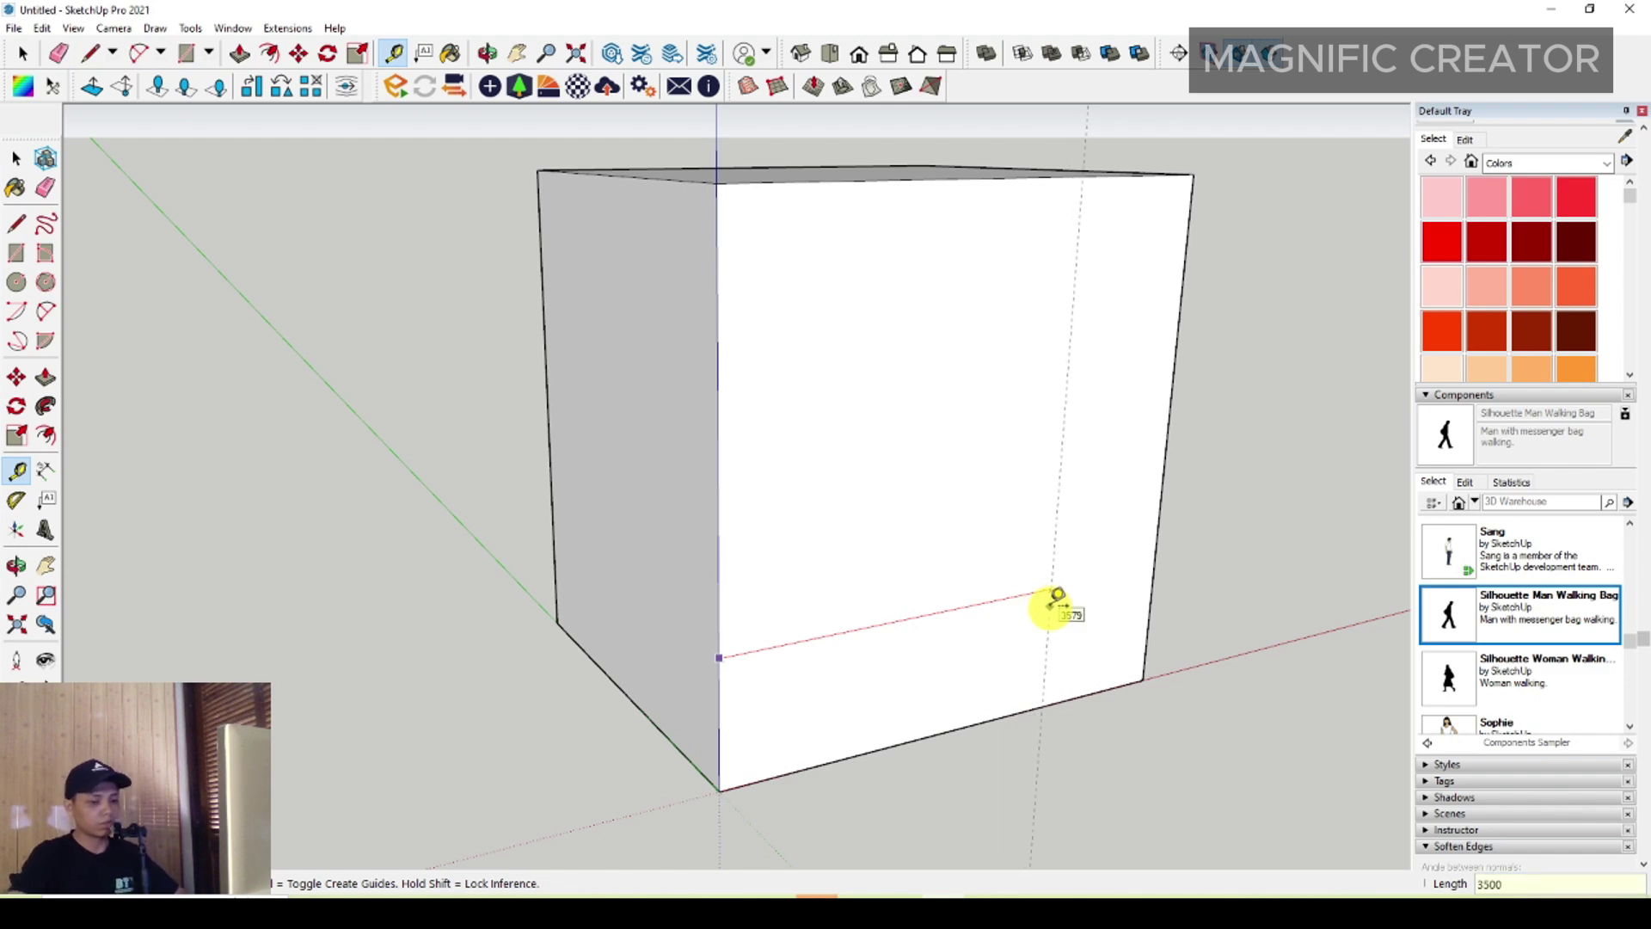
{"action": "left_click", "coordinate": [1050, 602]}
{"action": "left_click", "coordinate": [1011, 715]}
{"action": "type", "text": "2500"}
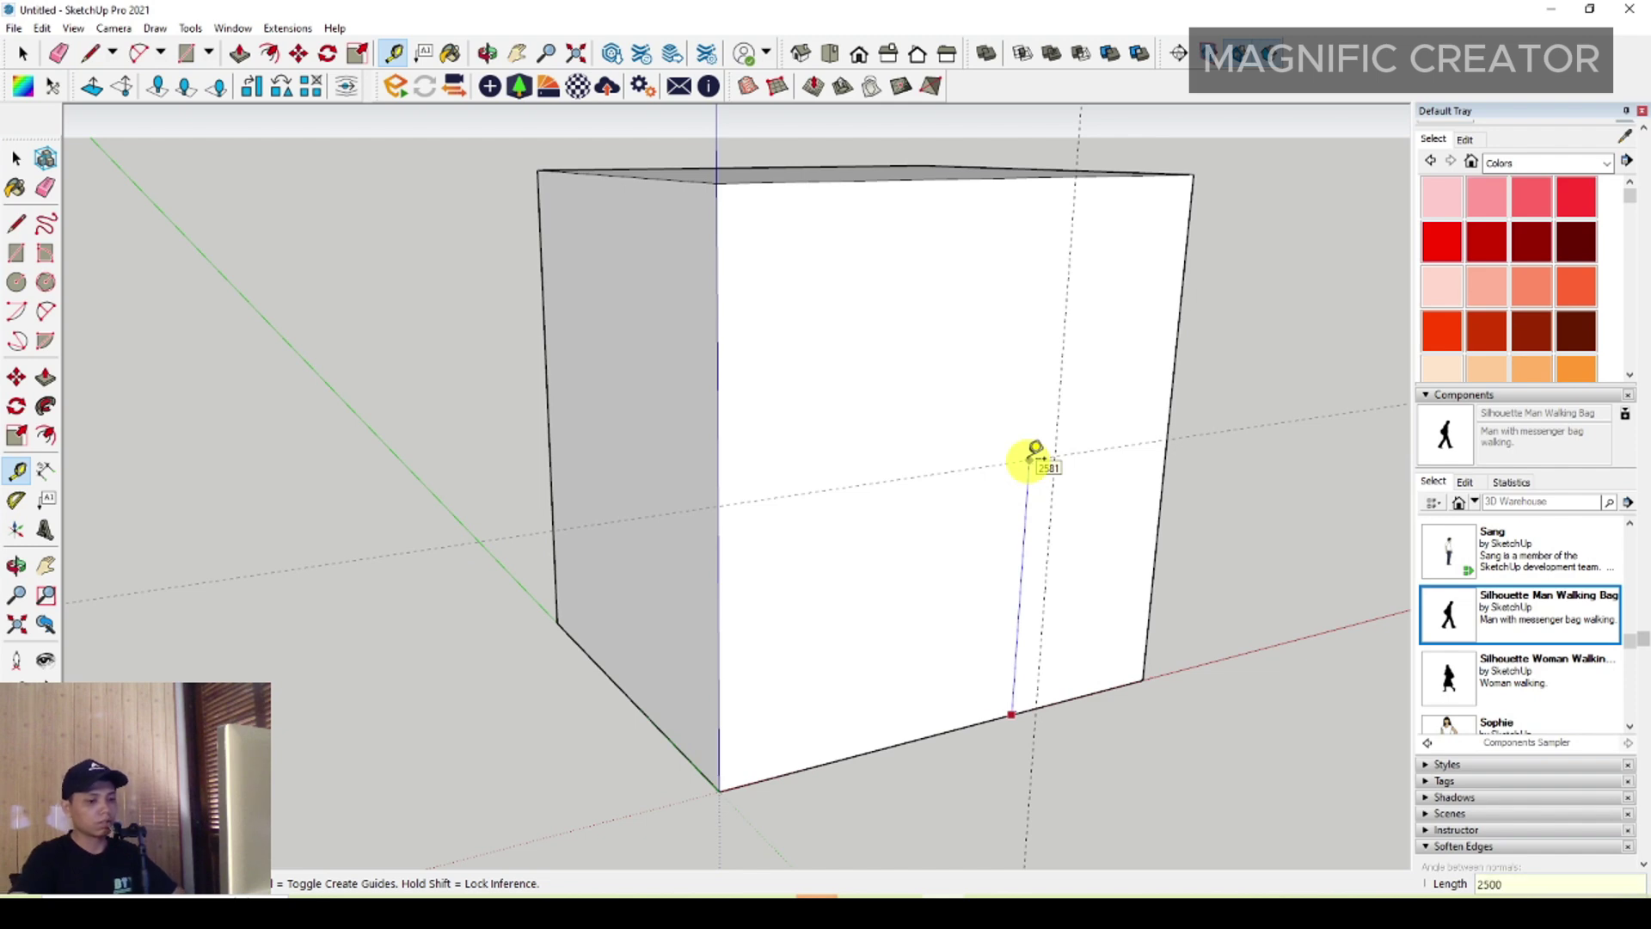
{"action": "left_click", "coordinate": [1035, 449]}
{"action": "key", "text": "space"}
{"action": "middle_click_drag", "start_coordinate": [785, 597], "coordinate": [462, 520]}
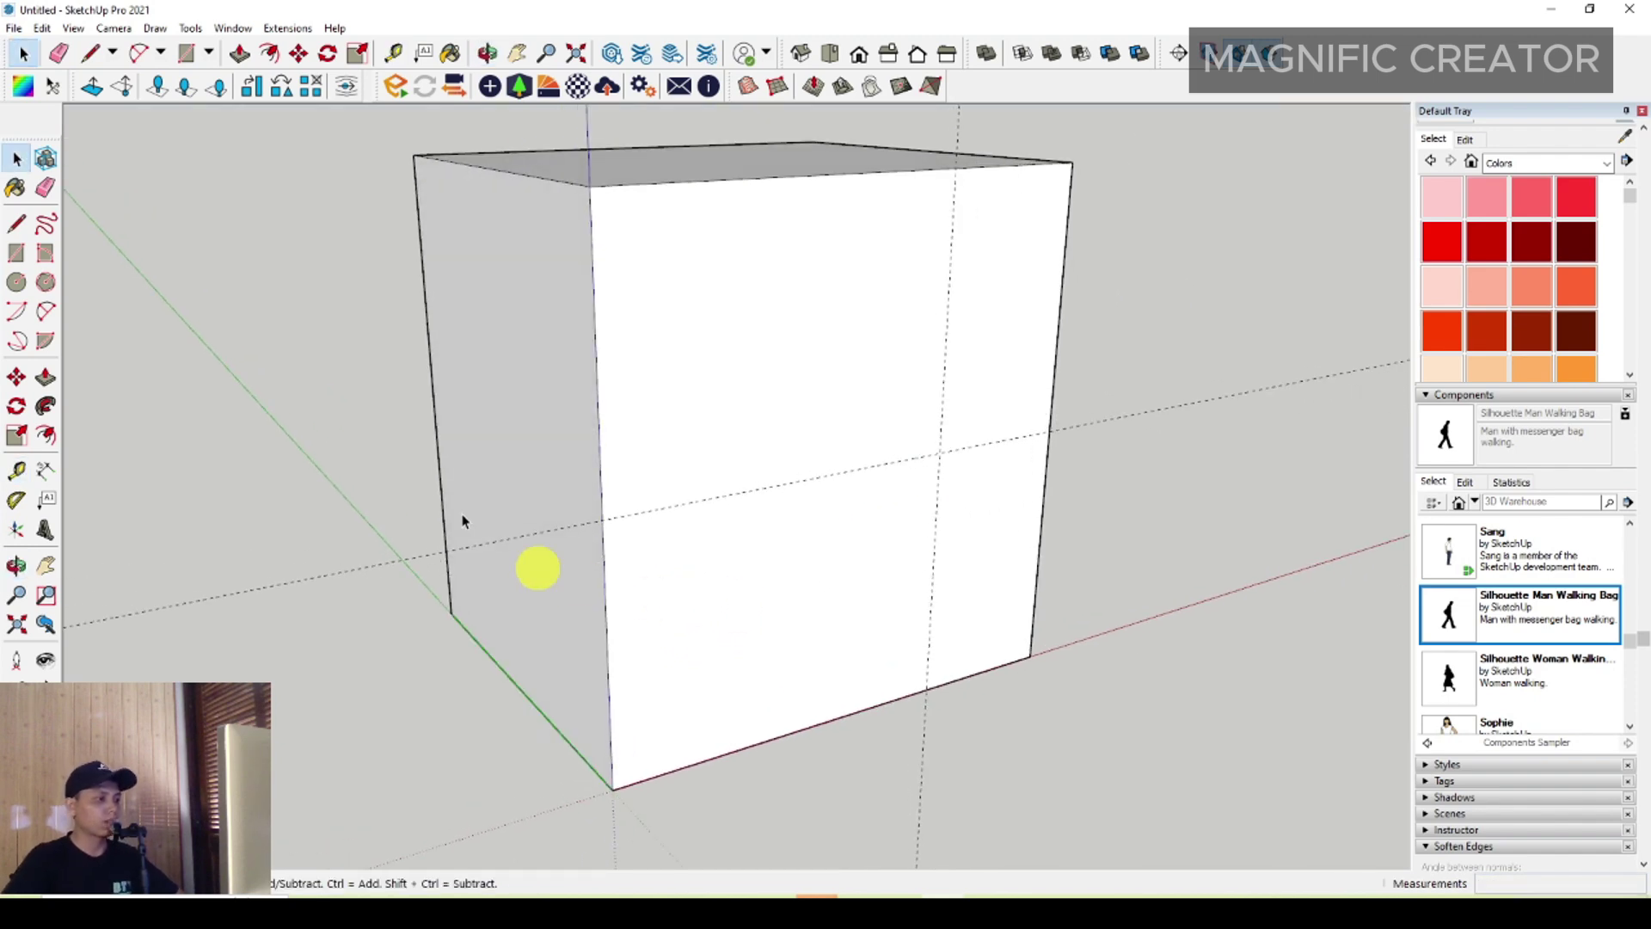
Step: Trace the doorway outline with lines along the two guides
{"action": "left_click", "coordinate": [17, 226]}
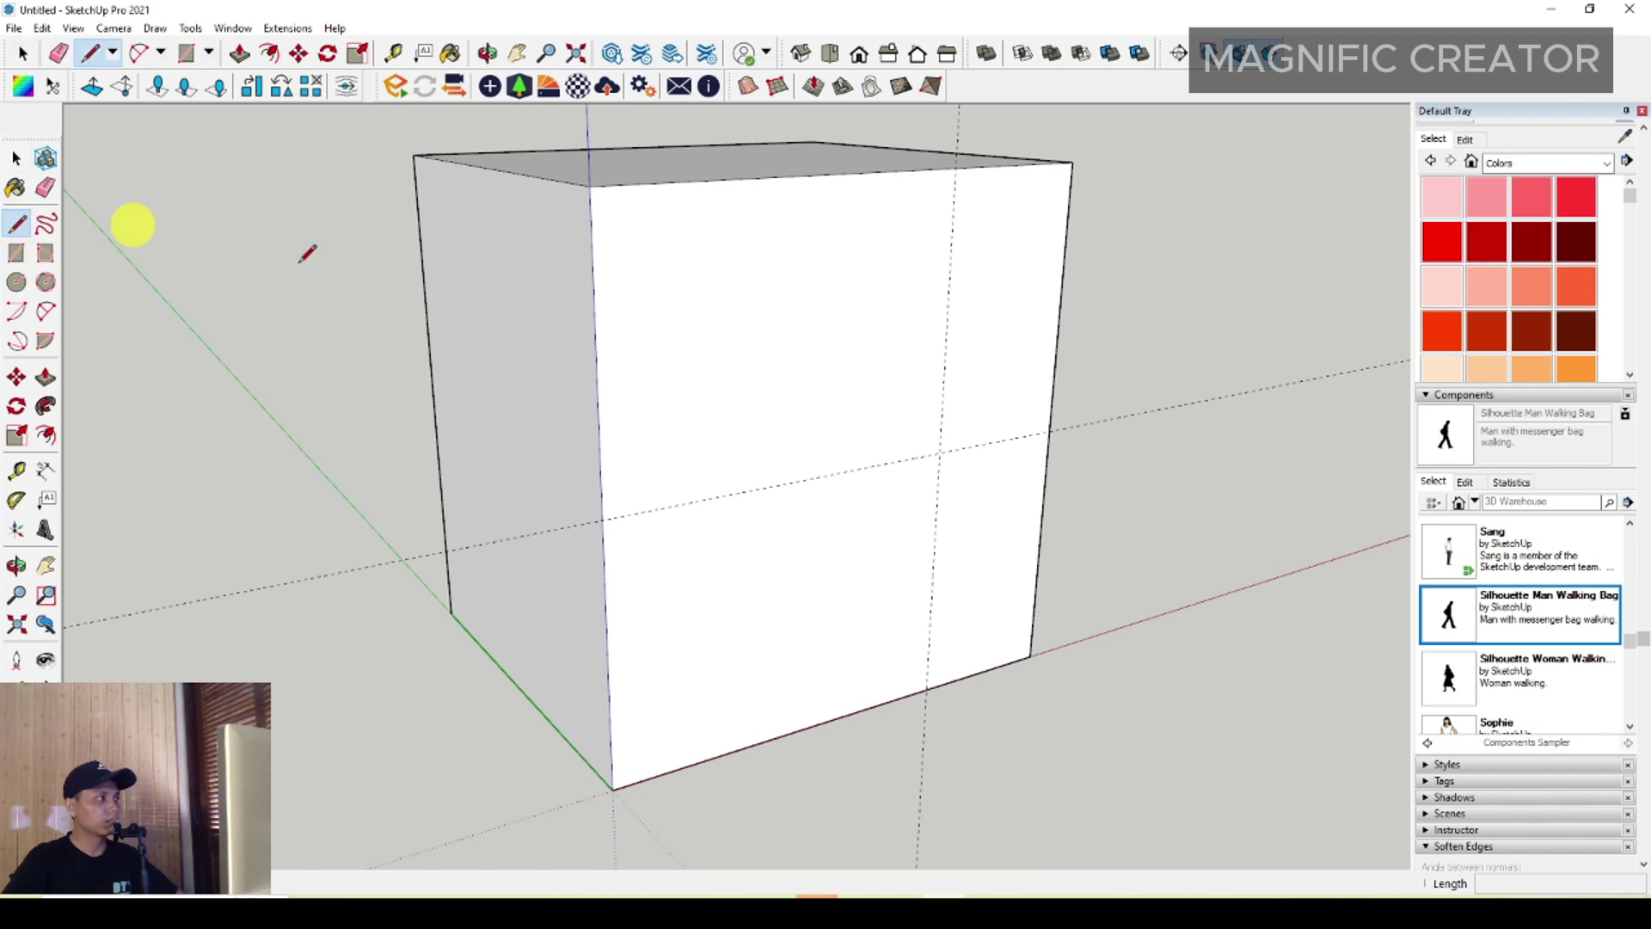
{"action": "left_click", "coordinate": [613, 786]}
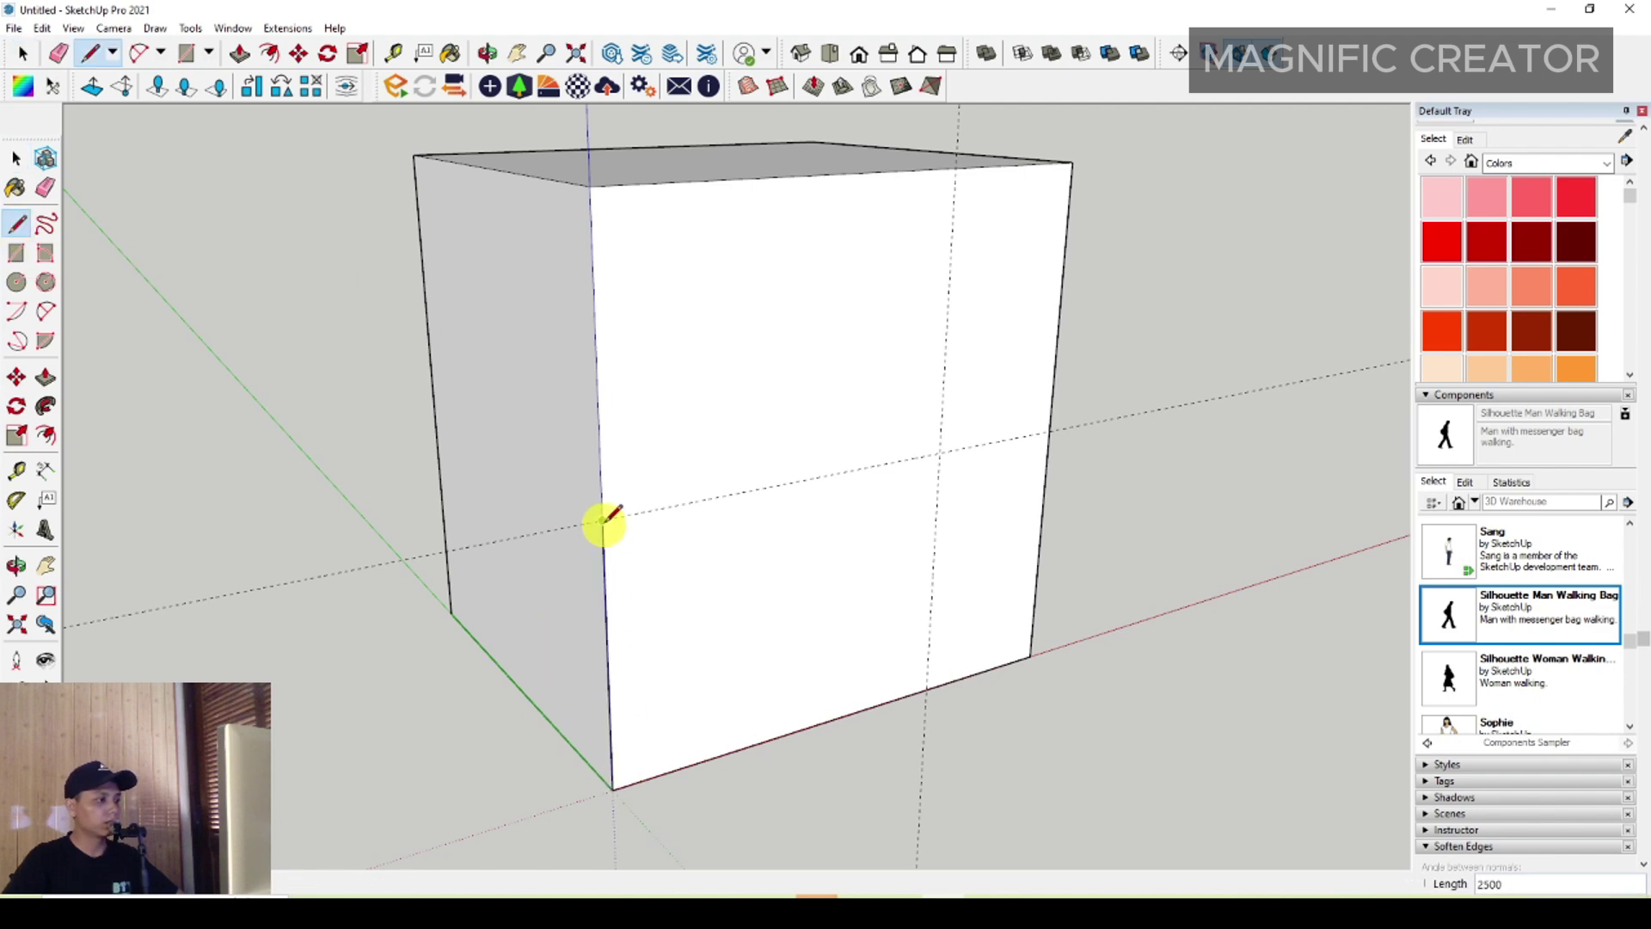
{"action": "left_click", "coordinate": [603, 521]}
{"action": "left_click", "coordinate": [939, 451]}
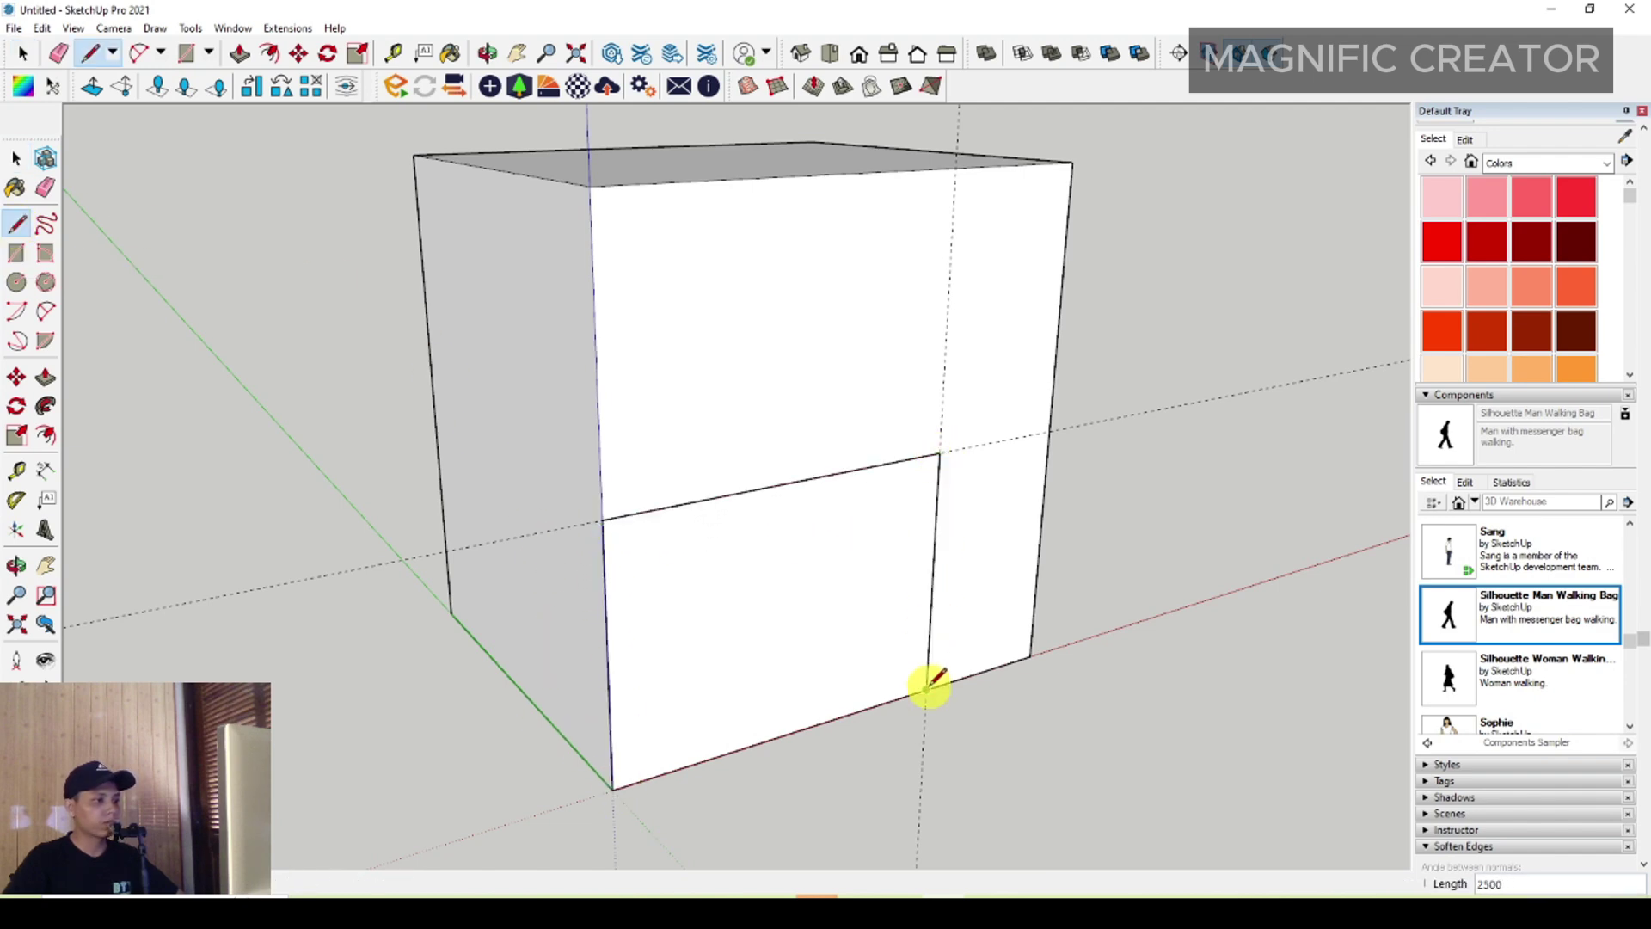
{"action": "left_click", "coordinate": [929, 684]}
{"action": "mouse_move", "coordinate": [929, 684]}
{"action": "middle_mouse_down"}
{"action": "mouse_move", "coordinate": [903, 546]}
{"action": "mouse_move", "coordinate": [818, 564]}
{"action": "middle_mouse_up"}
Step: Erase the box group and both guides, leaving only the doorway outline
{"action": "right_click", "coordinate": [975, 400]}
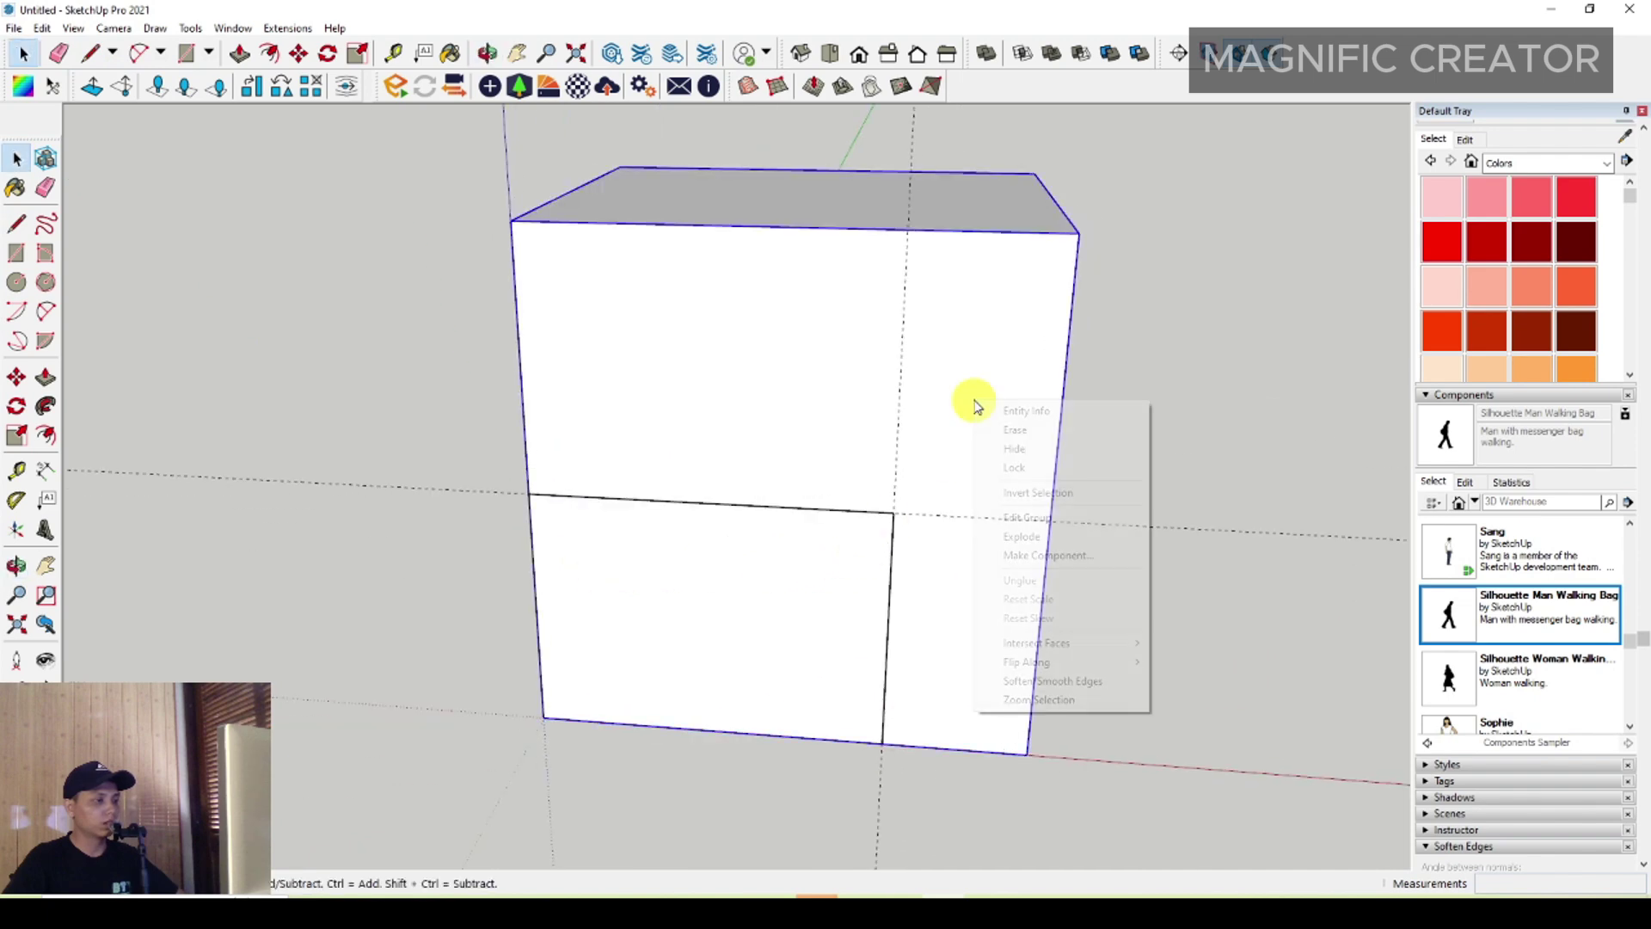
{"action": "left_click", "coordinate": [1014, 429]}
{"action": "right_click", "coordinate": [958, 514]}
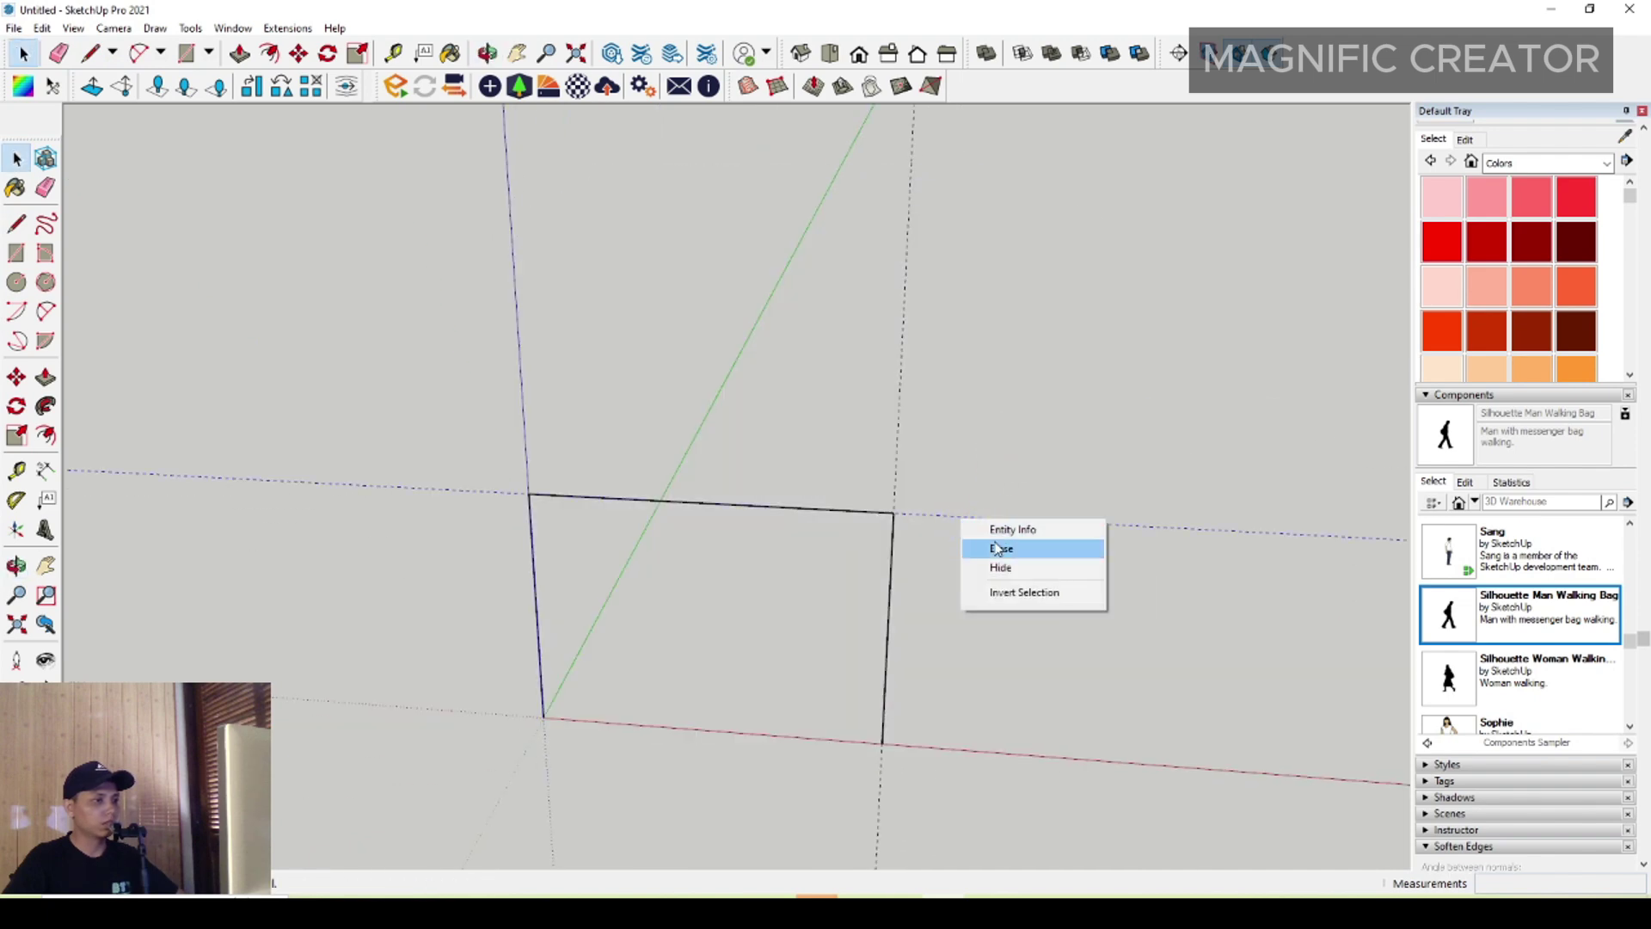
{"action": "left_click", "coordinate": [993, 548]}
{"action": "right_click", "coordinate": [900, 427]}
{"action": "left_click", "coordinate": [929, 450]}
{"action": "mouse_move", "coordinate": [929, 450]}
{"action": "middle_mouse_down"}
{"action": "mouse_move", "coordinate": [884, 634]}
{"action": "mouse_move", "coordinate": [890, 580]}
{"action": "middle_mouse_up"}
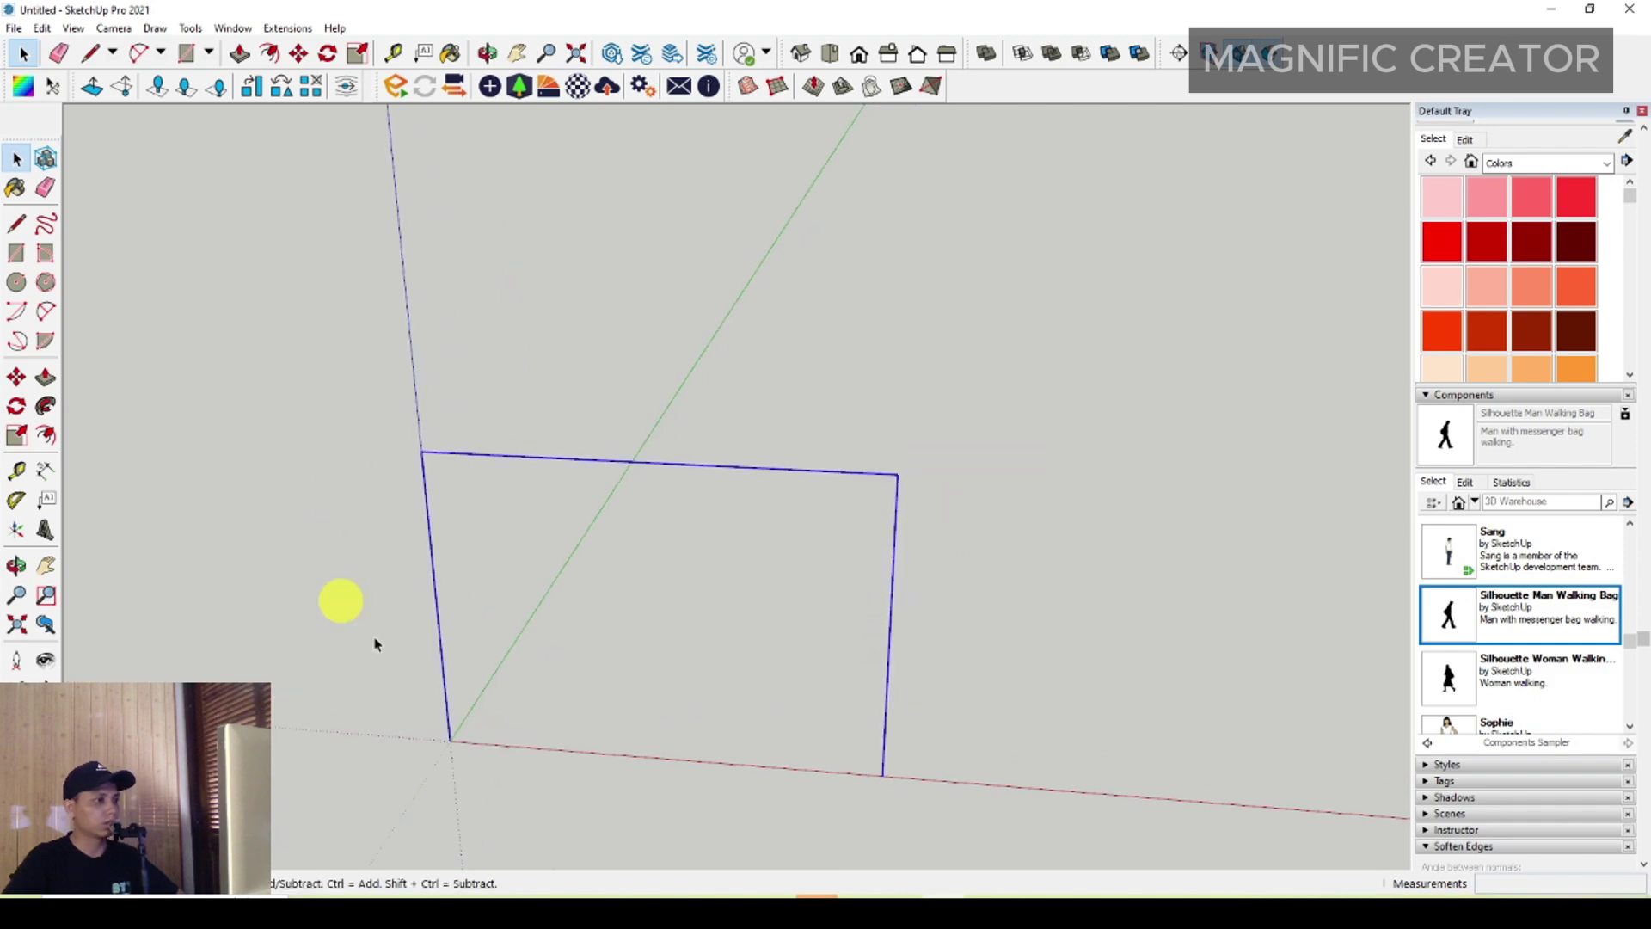
Step: Offset the doorway outline inward by 40 to create a thin border
{"action": "left_click", "coordinate": [47, 435]}
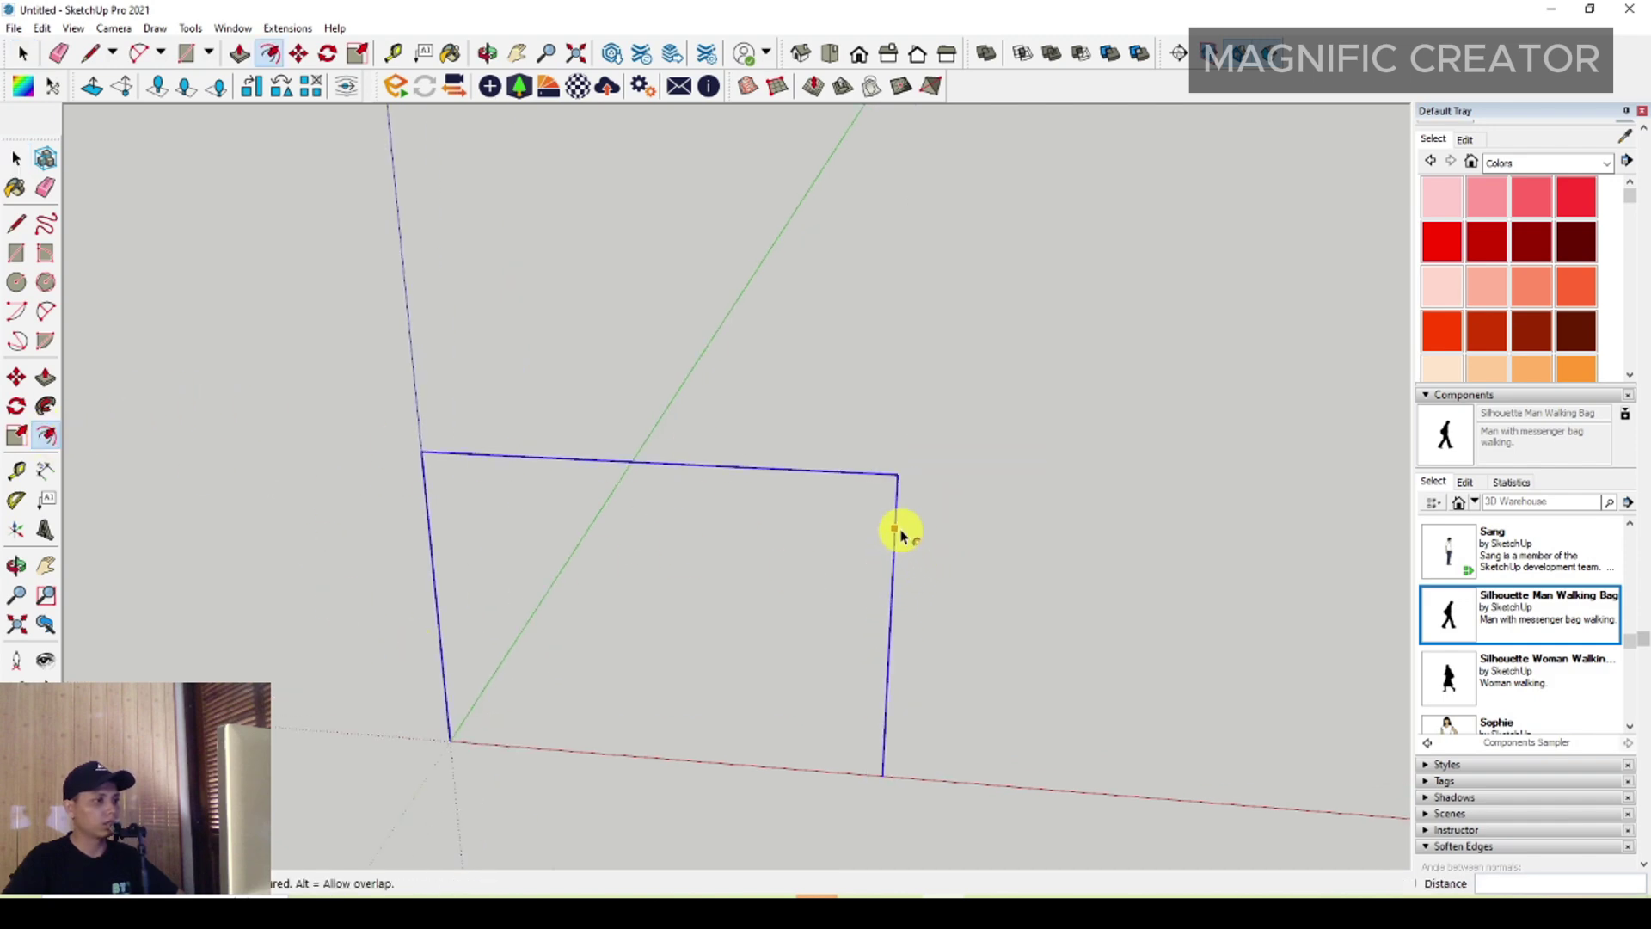
{"action": "left_click", "coordinate": [900, 533]}
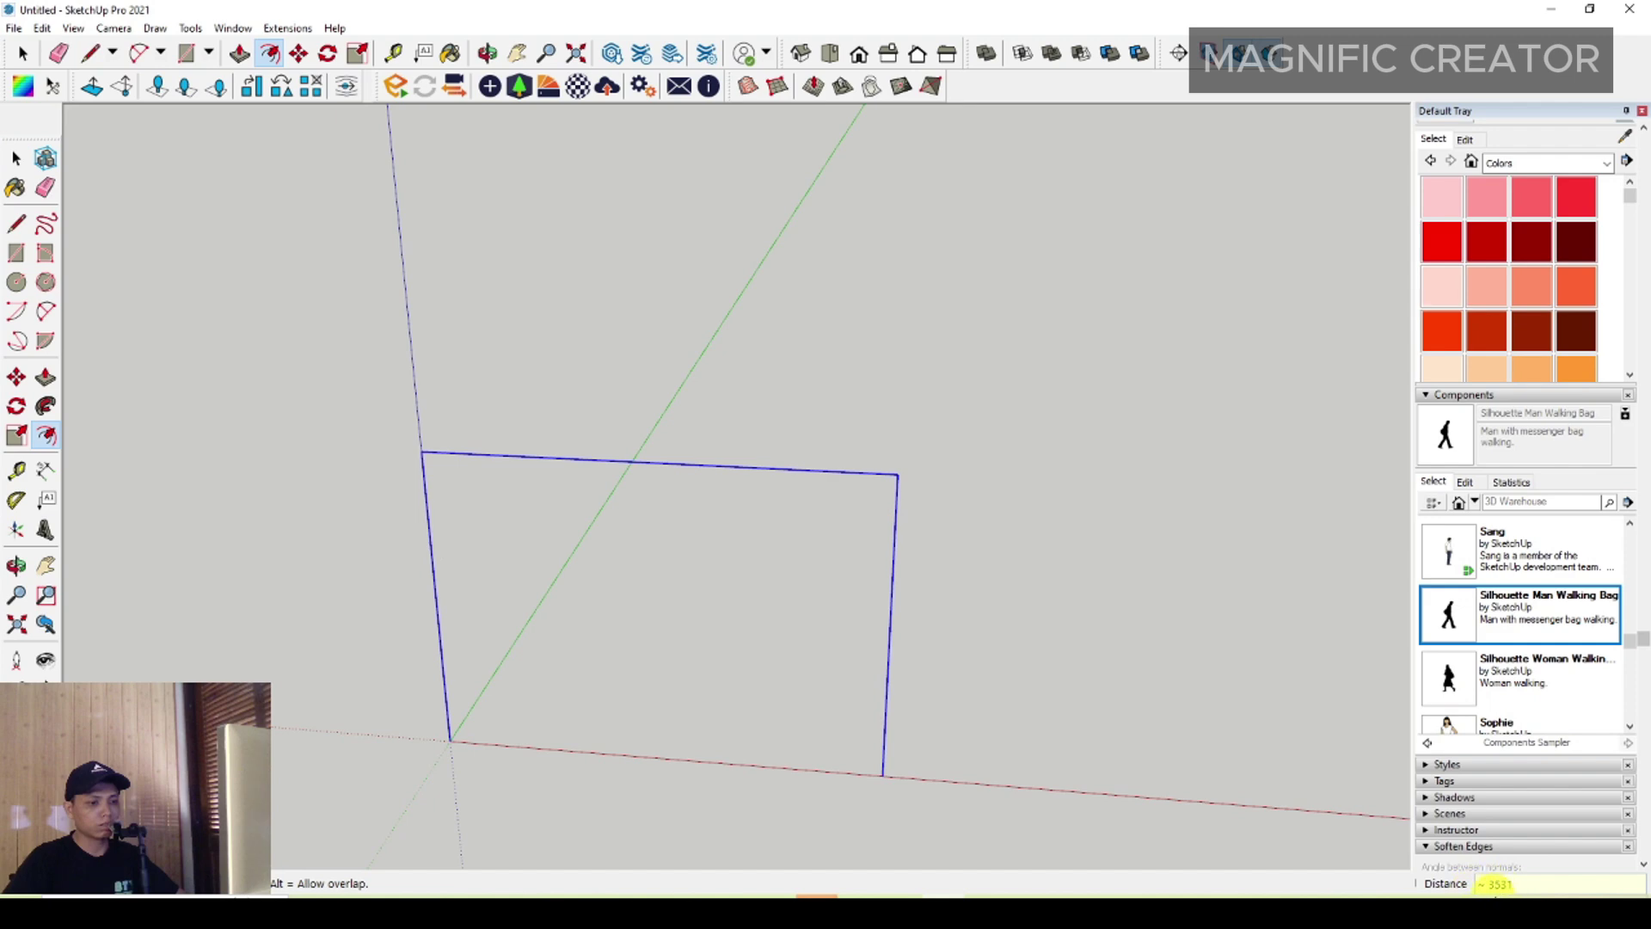
{"action": "type", "text": "40"}
{"action": "left_click", "coordinate": [881, 558]}
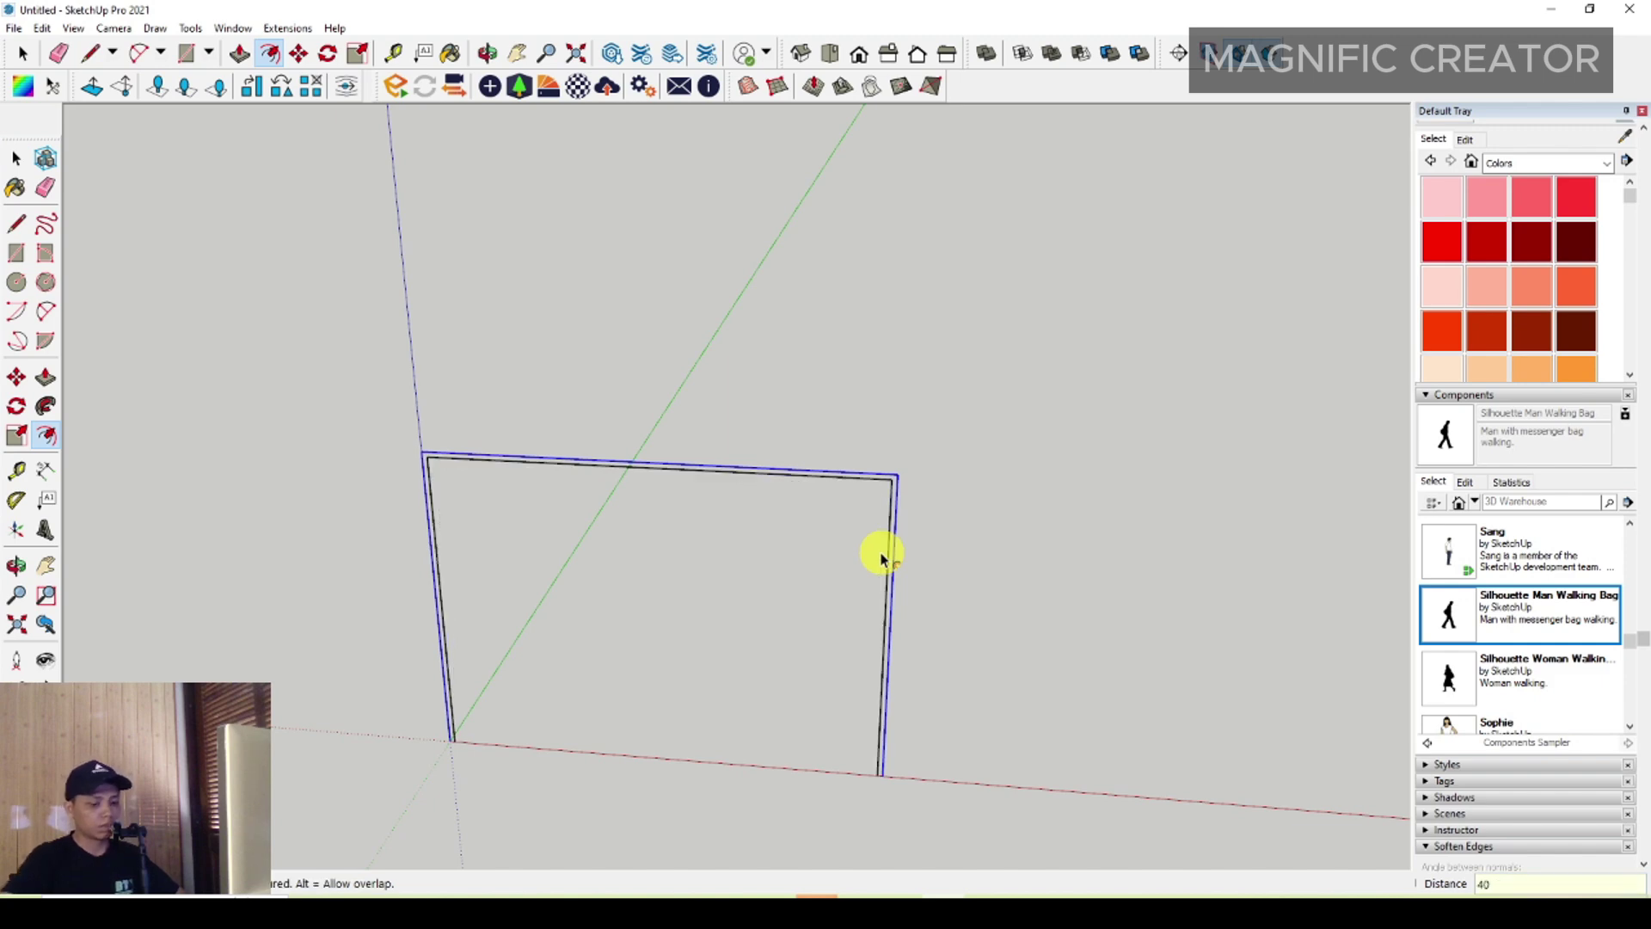
{"action": "key", "text": "space"}
{"action": "scroll", "coordinate": [873, 654], "scroll_direction": "up", "scroll_amount": 2}
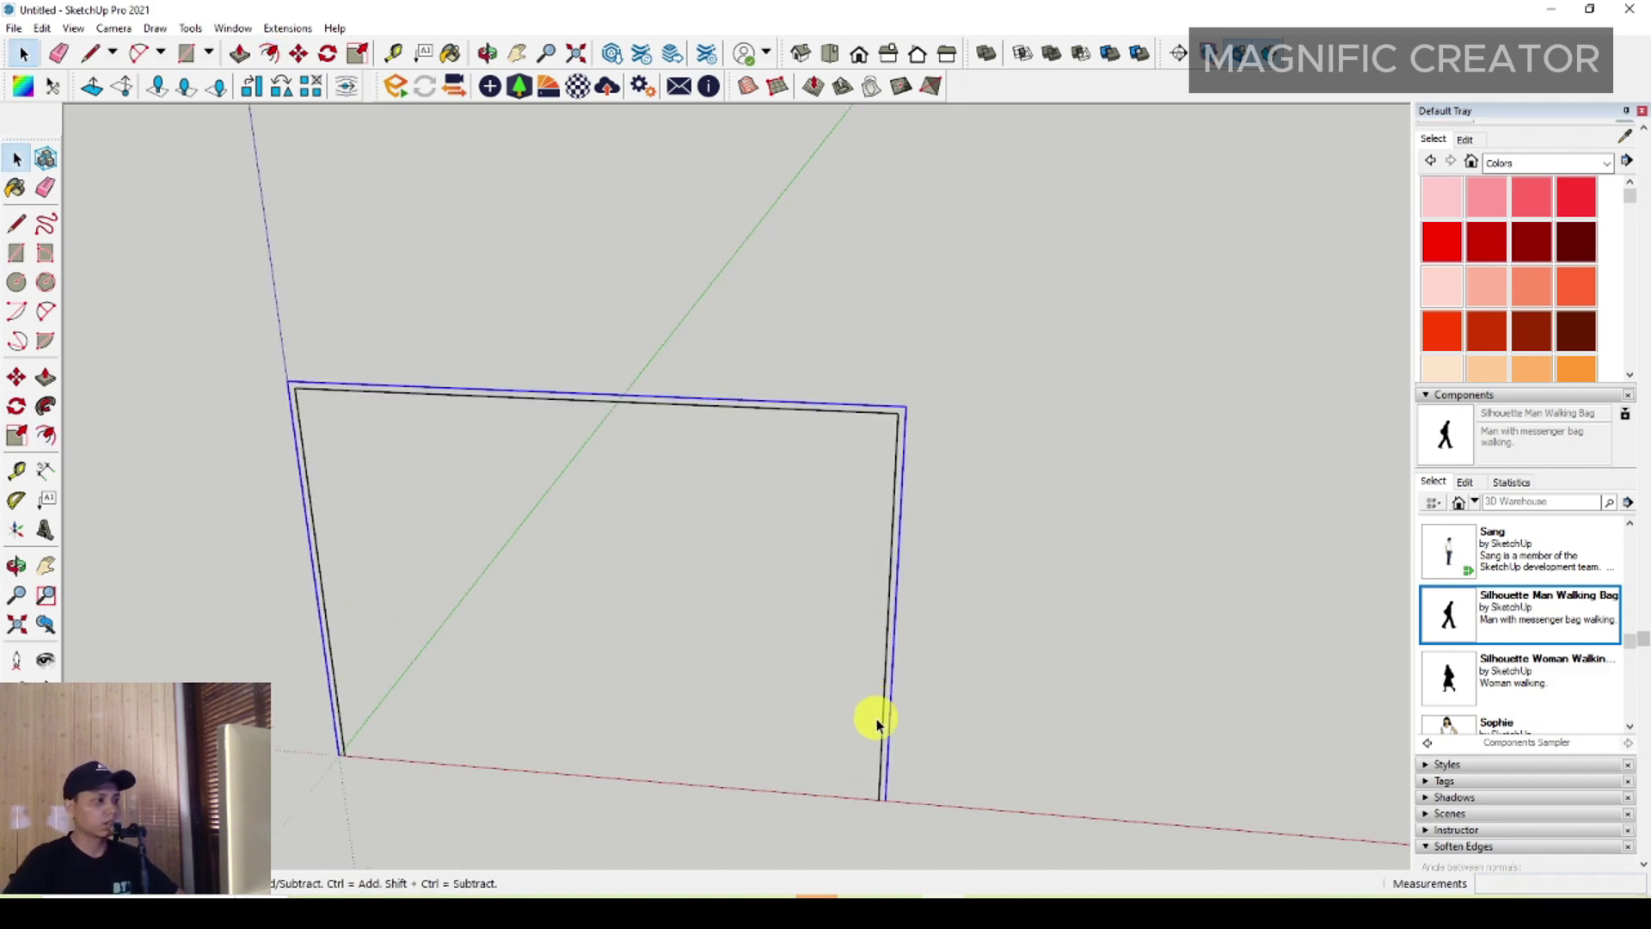
{"action": "left_click", "coordinate": [15, 224]}
Step: Close the doorway's bottom with a line, then erase the inner face and that bottom edge
{"action": "scroll", "coordinate": [990, 753], "scroll_direction": "up", "scroll_amount": 2}
{"action": "left_click", "coordinate": [993, 757]}
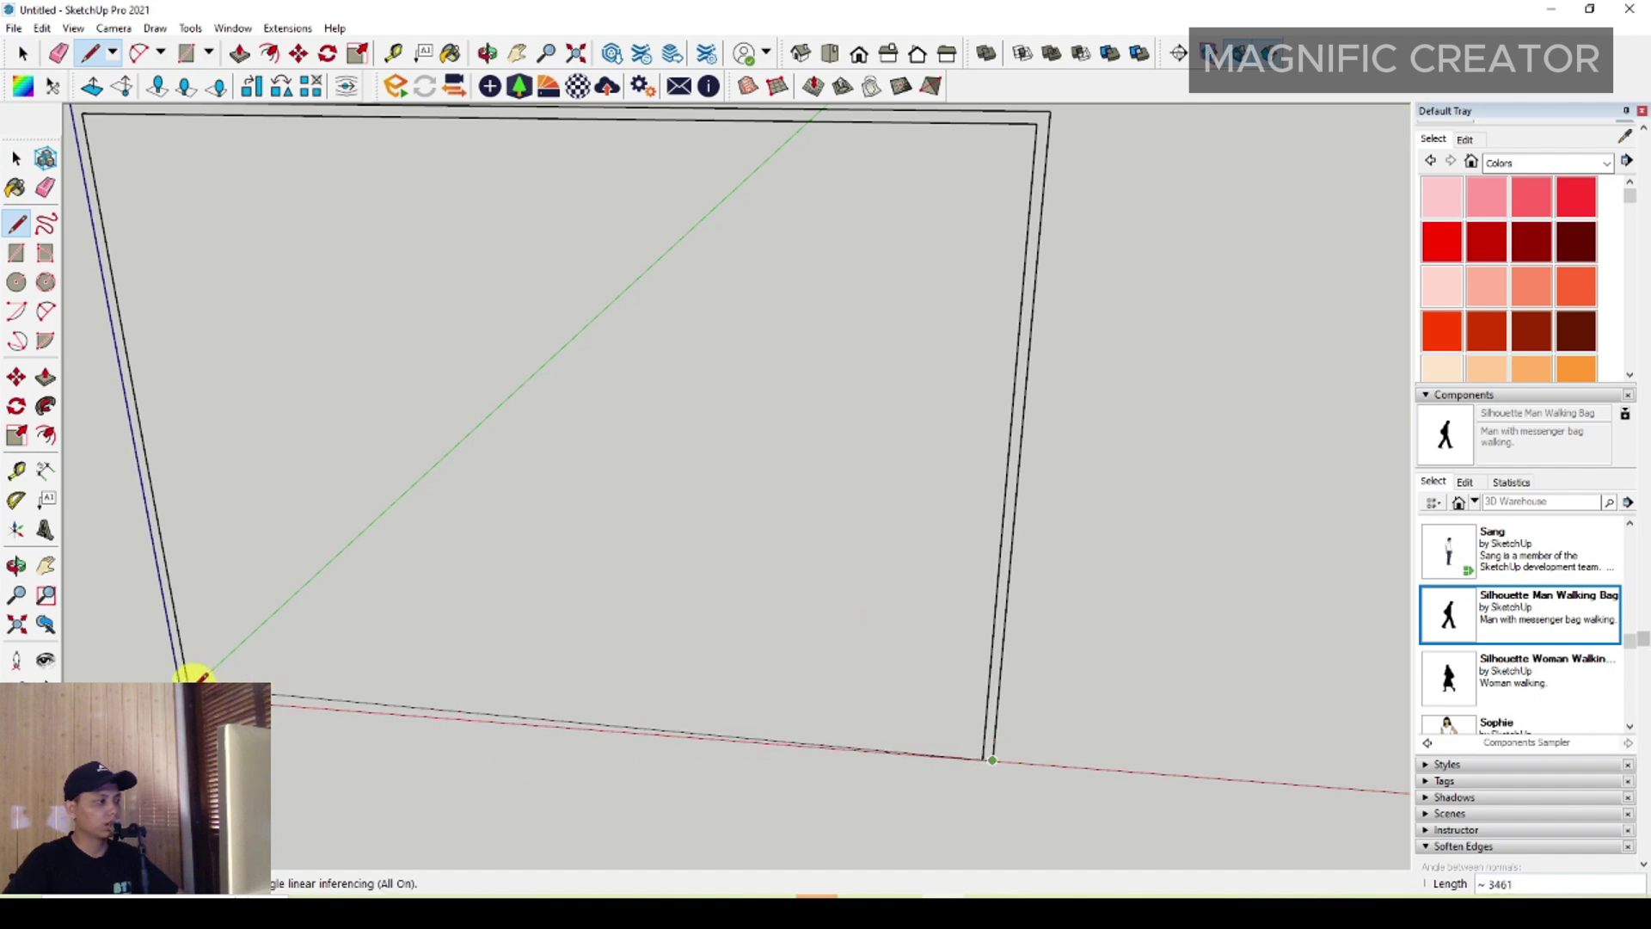
{"action": "left_click", "coordinate": [185, 677]}
{"action": "key", "text": "space"}
{"action": "left_click", "coordinate": [271, 696]}
{"action": "right_click", "coordinate": [275, 705]}
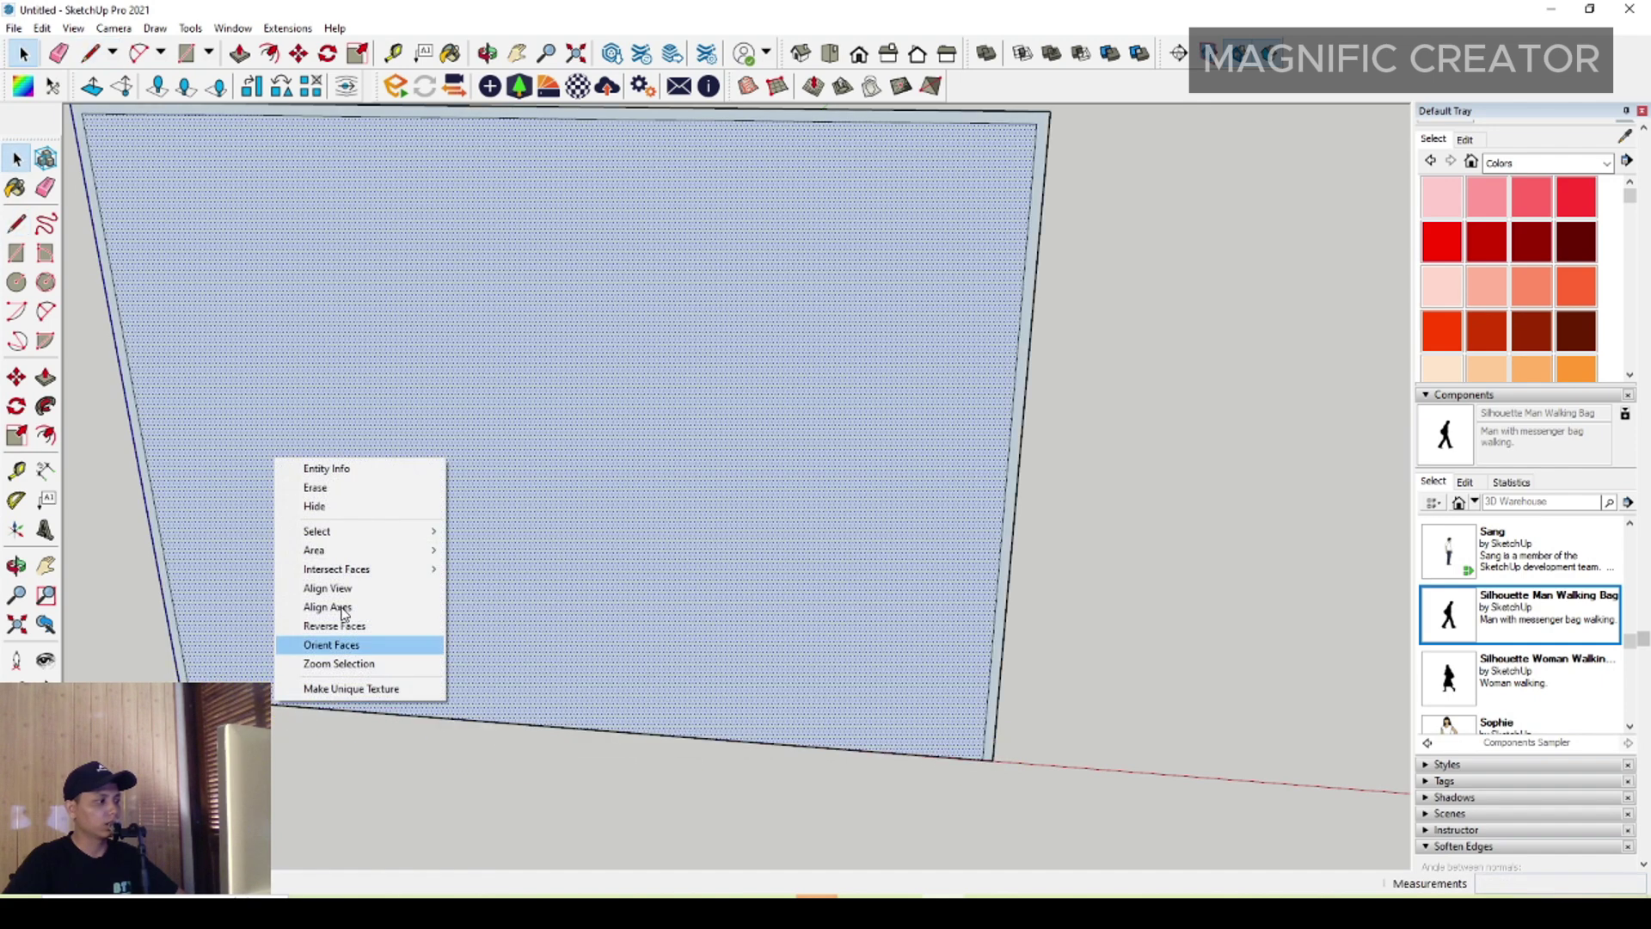
{"action": "left_click", "coordinate": [325, 491]}
{"action": "right_click", "coordinate": [281, 715]}
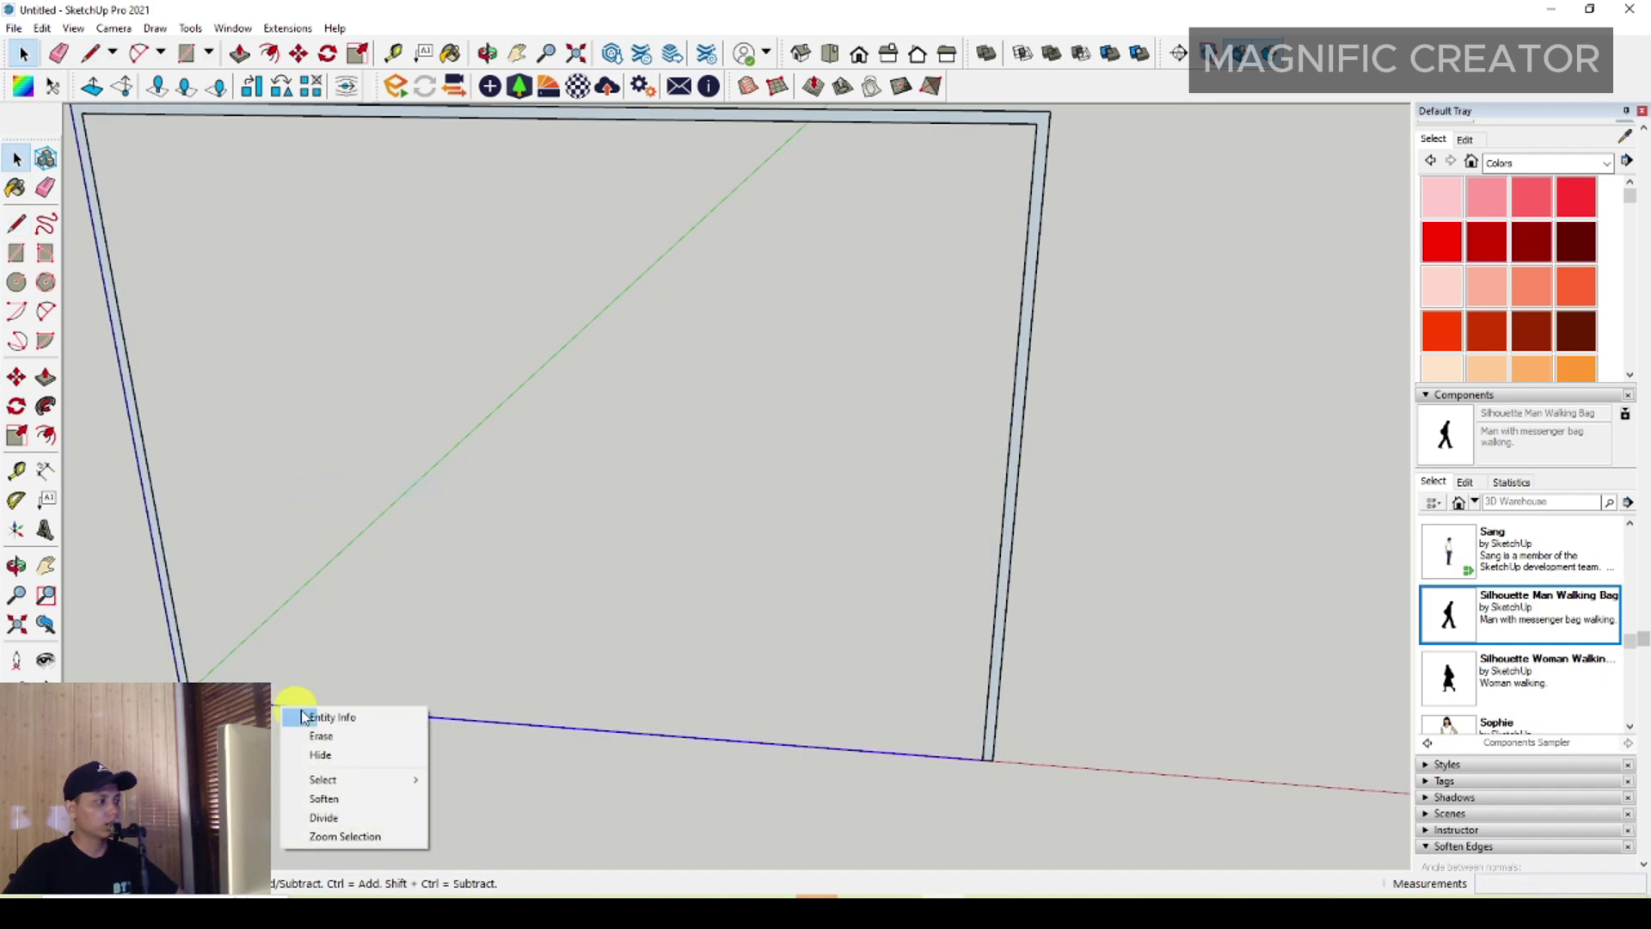
{"action": "left_click", "coordinate": [318, 735]}
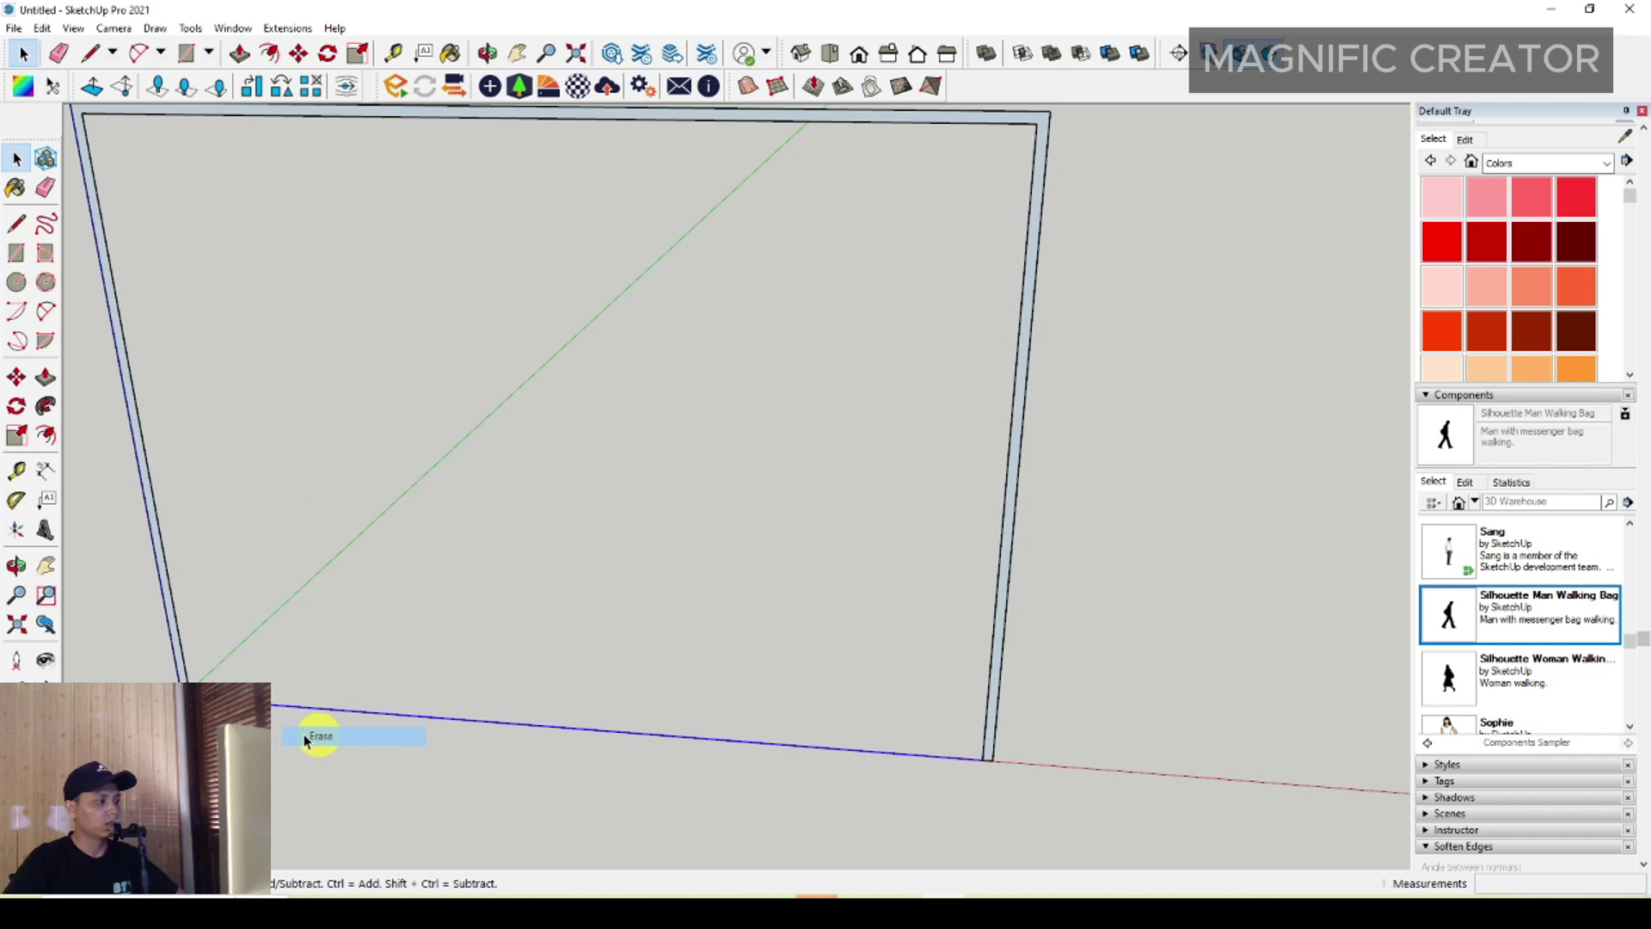
Step: Push/pull the thin border faces into a solid three-sided frame and view it whole
{"action": "left_click", "coordinate": [45, 377]}
{"action": "left_click", "coordinate": [171, 634]}
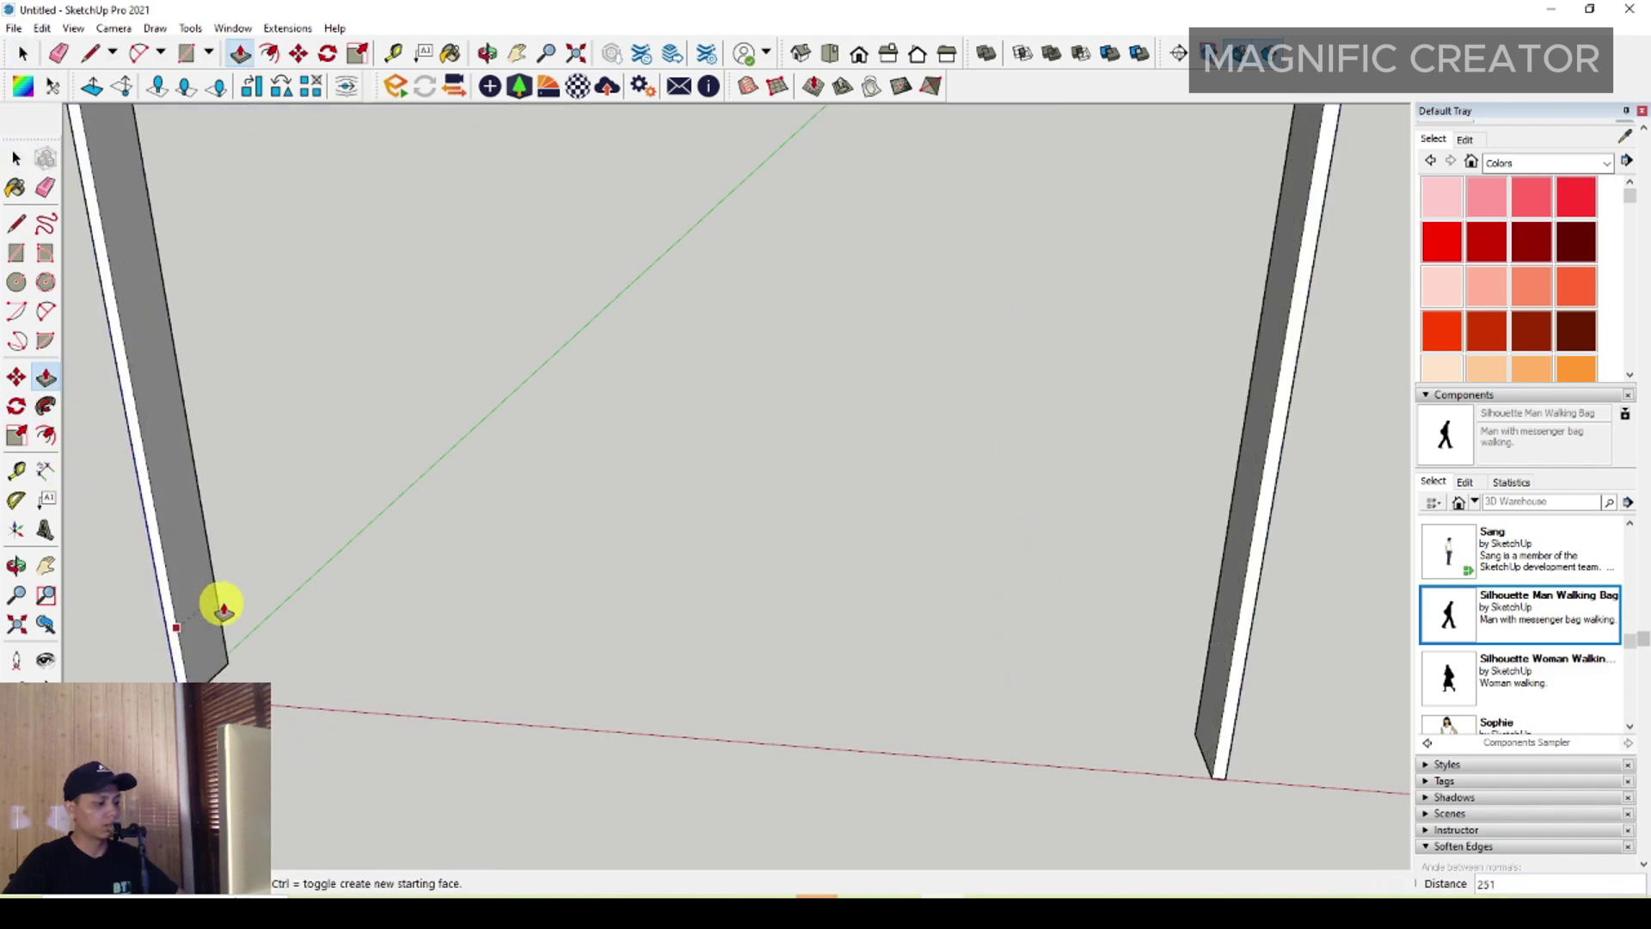
{"action": "left_click", "coordinate": [221, 607]}
{"action": "key", "text": "space"}
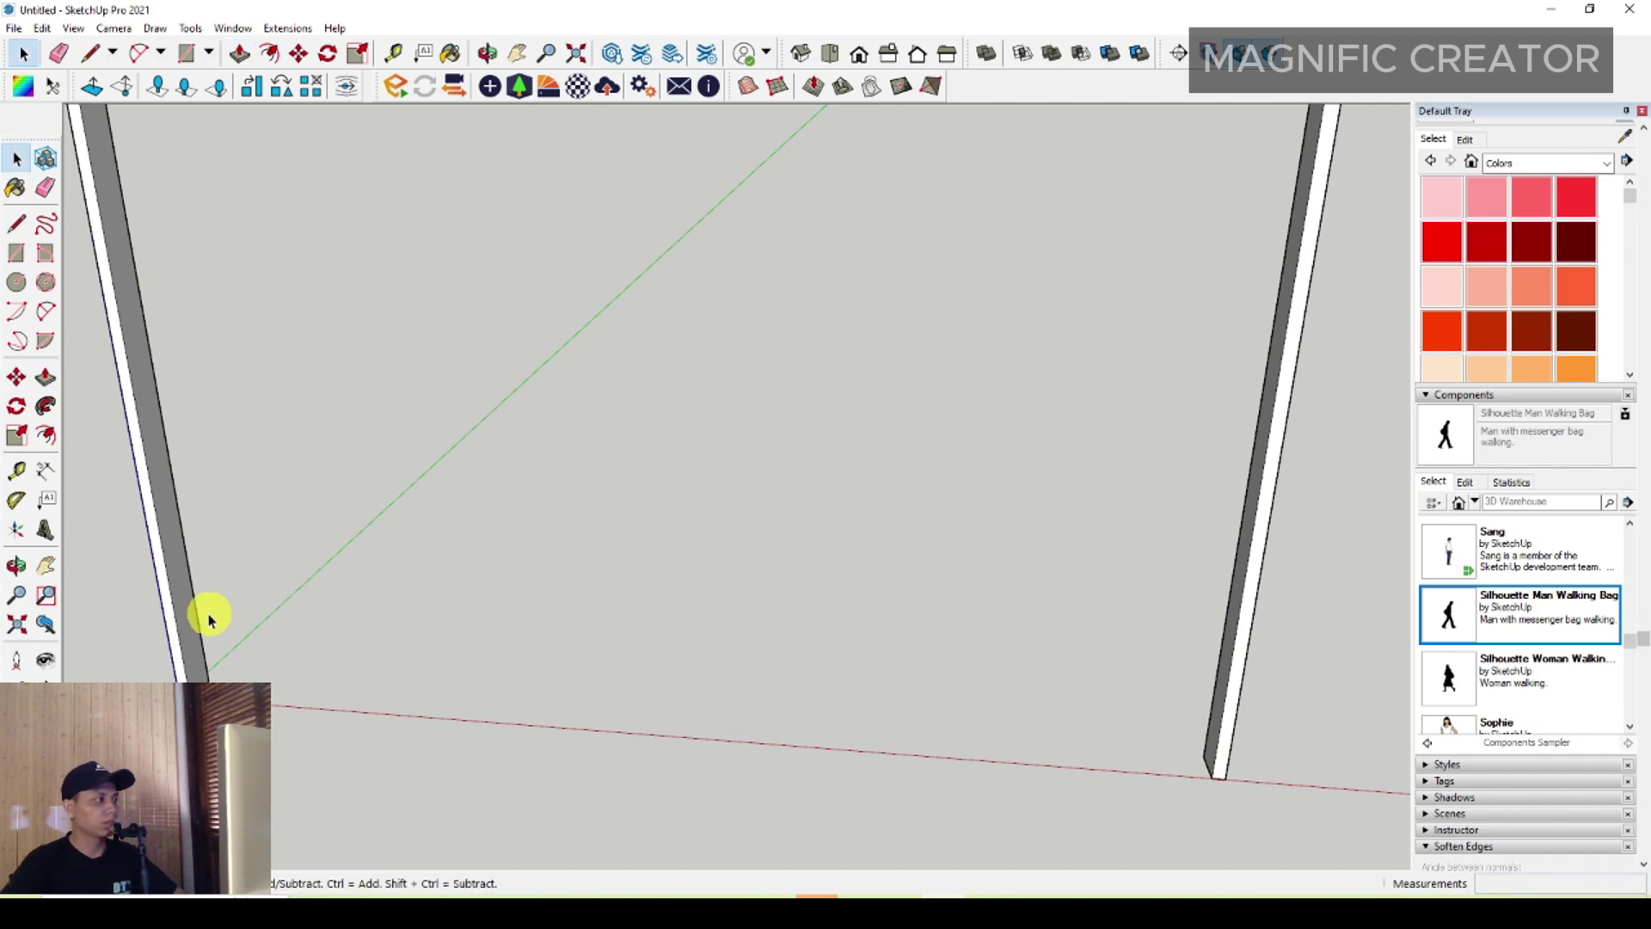
{"action": "right_click", "coordinate": [194, 609]}
{"action": "left_click", "coordinate": [314, 756]}
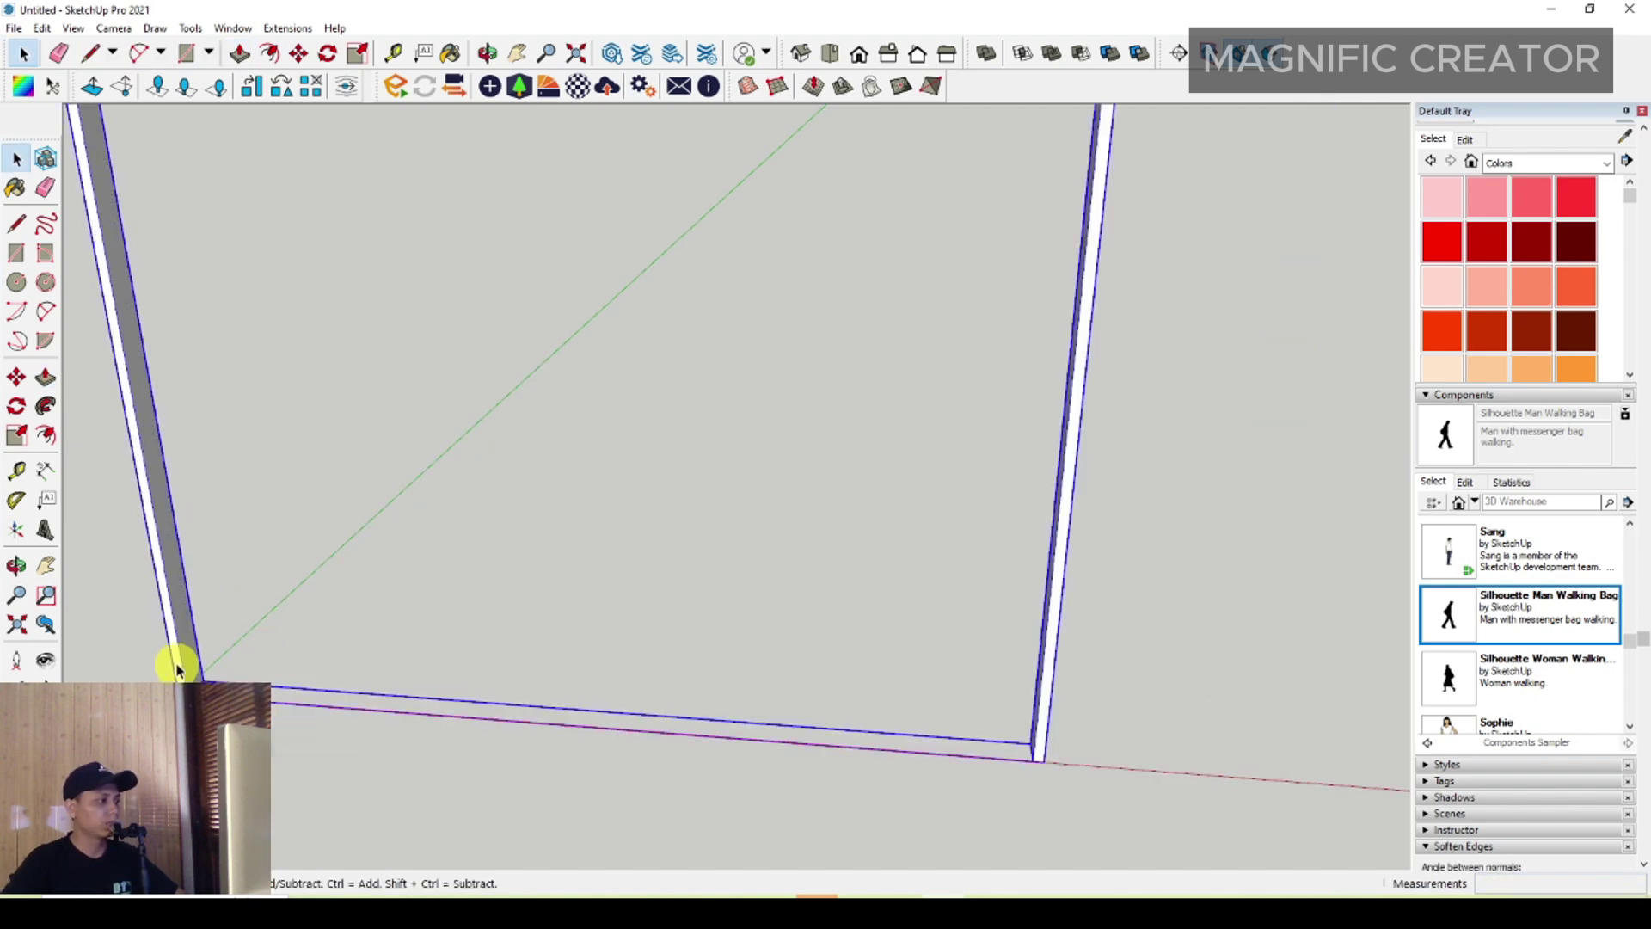
{"action": "middle_click_drag", "start_coordinate": [173, 664], "coordinate": [443, 705]}
{"action": "left_click", "coordinate": [550, 698]}
Step: Draw a base line between the posts, divide it into four segments, and erase the middle
{"action": "left_click", "coordinate": [25, 224]}
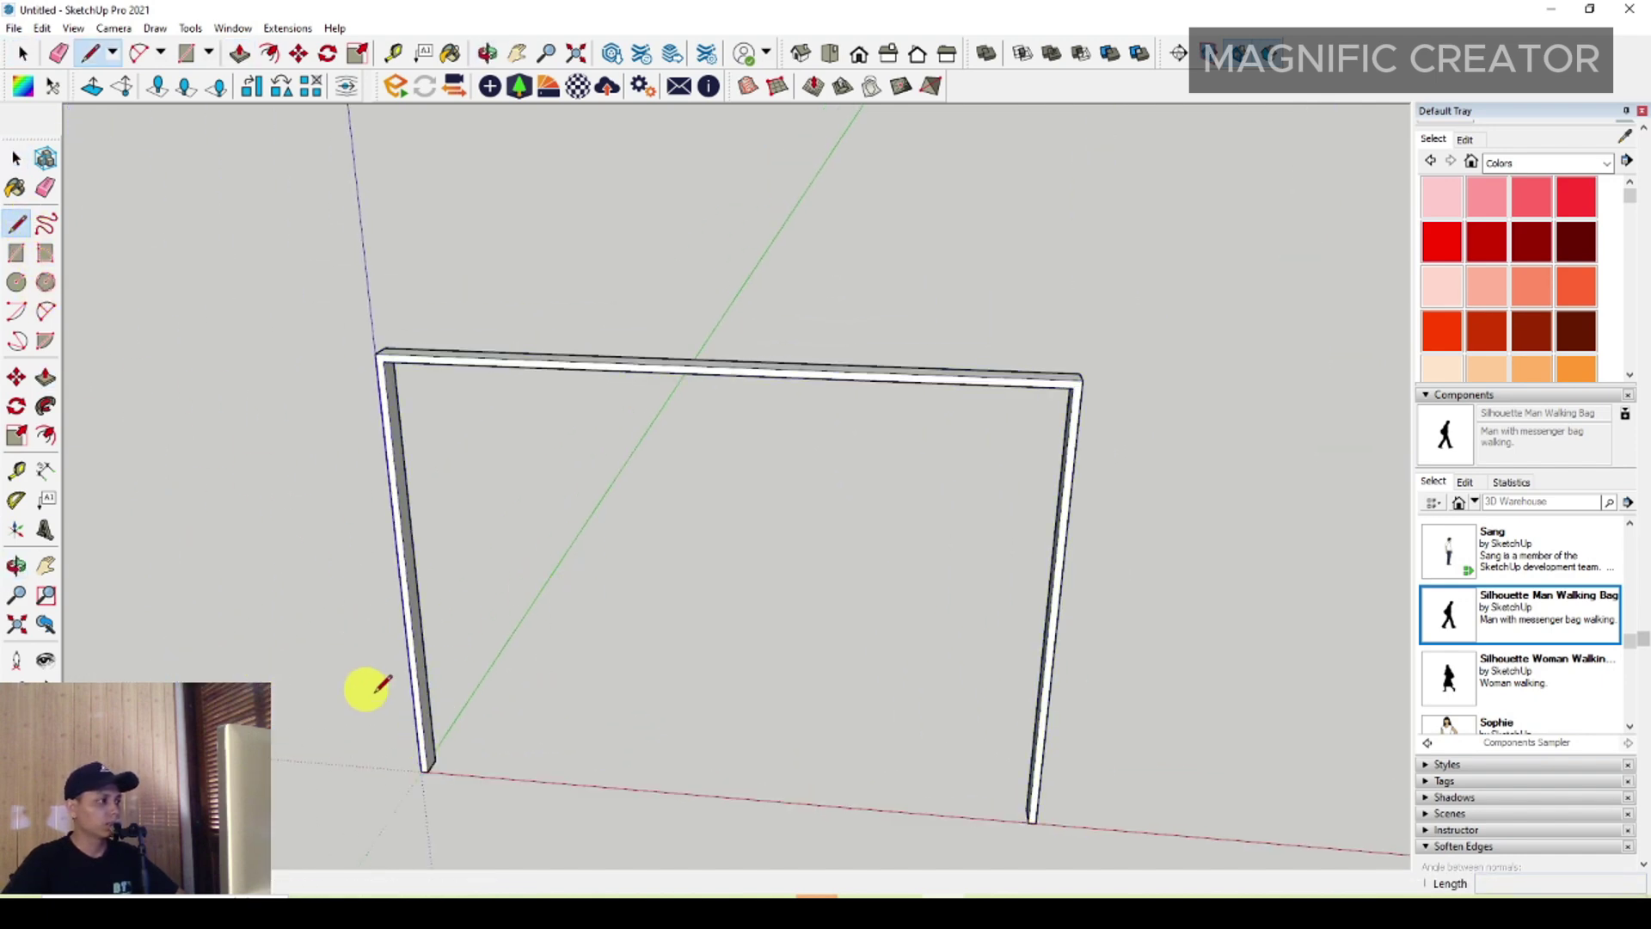
{"action": "left_click", "coordinate": [421, 695]}
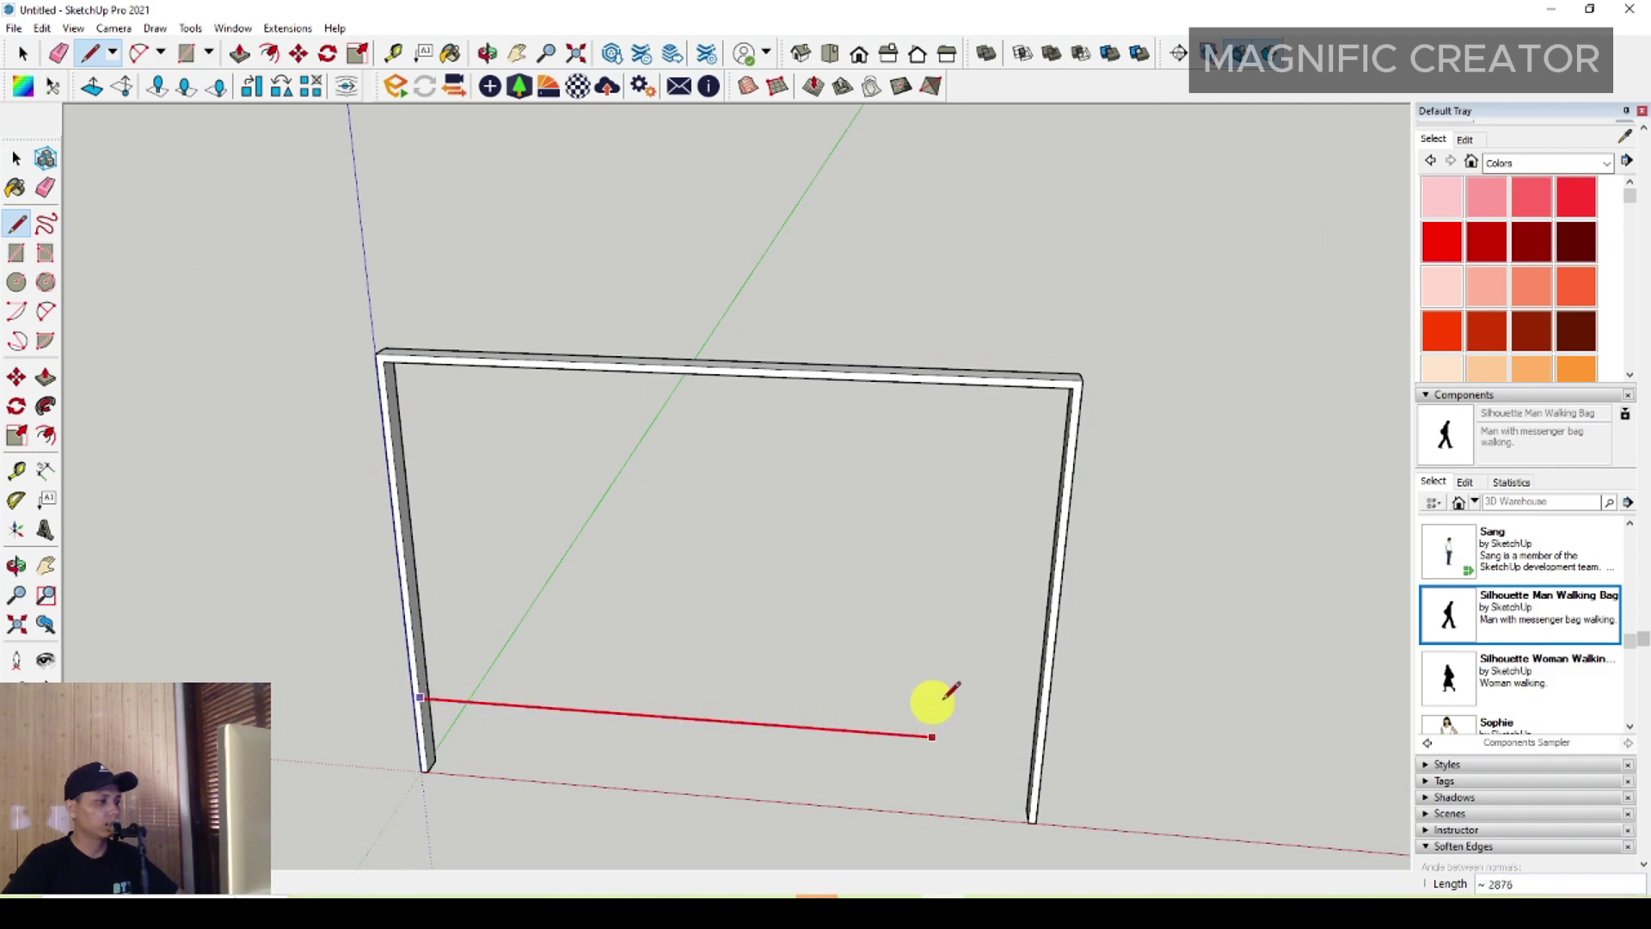
{"action": "key", "text": "space"}
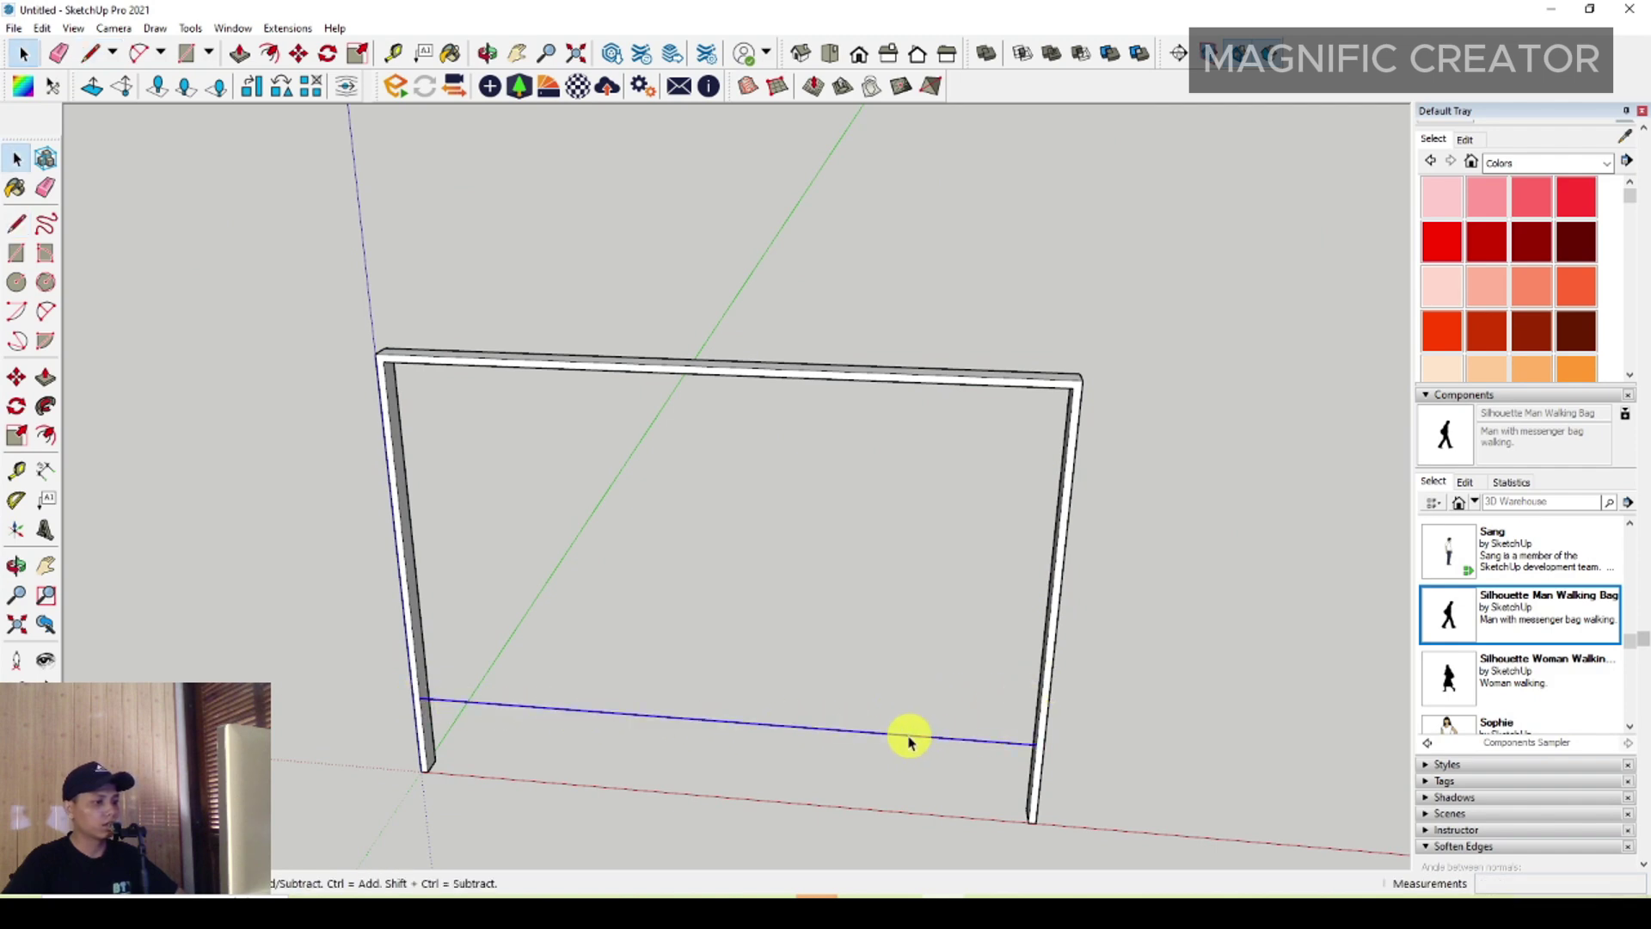
{"action": "right_click", "coordinate": [910, 741]}
{"action": "left_click", "coordinate": [954, 845]}
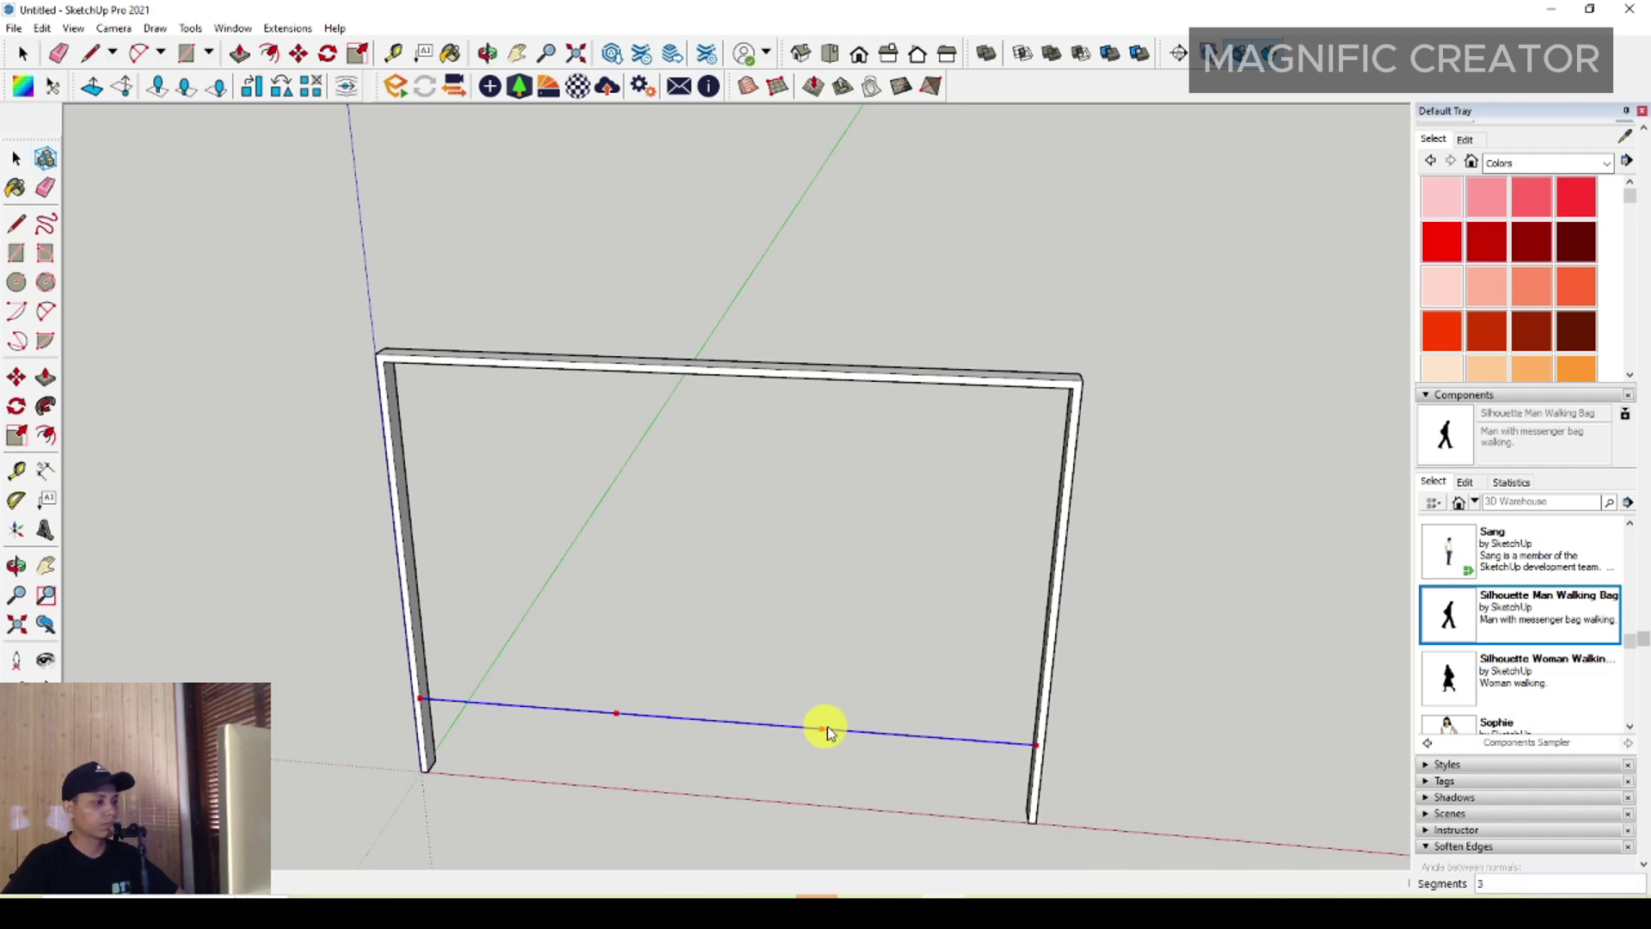
{"action": "left_click", "coordinate": [871, 738]}
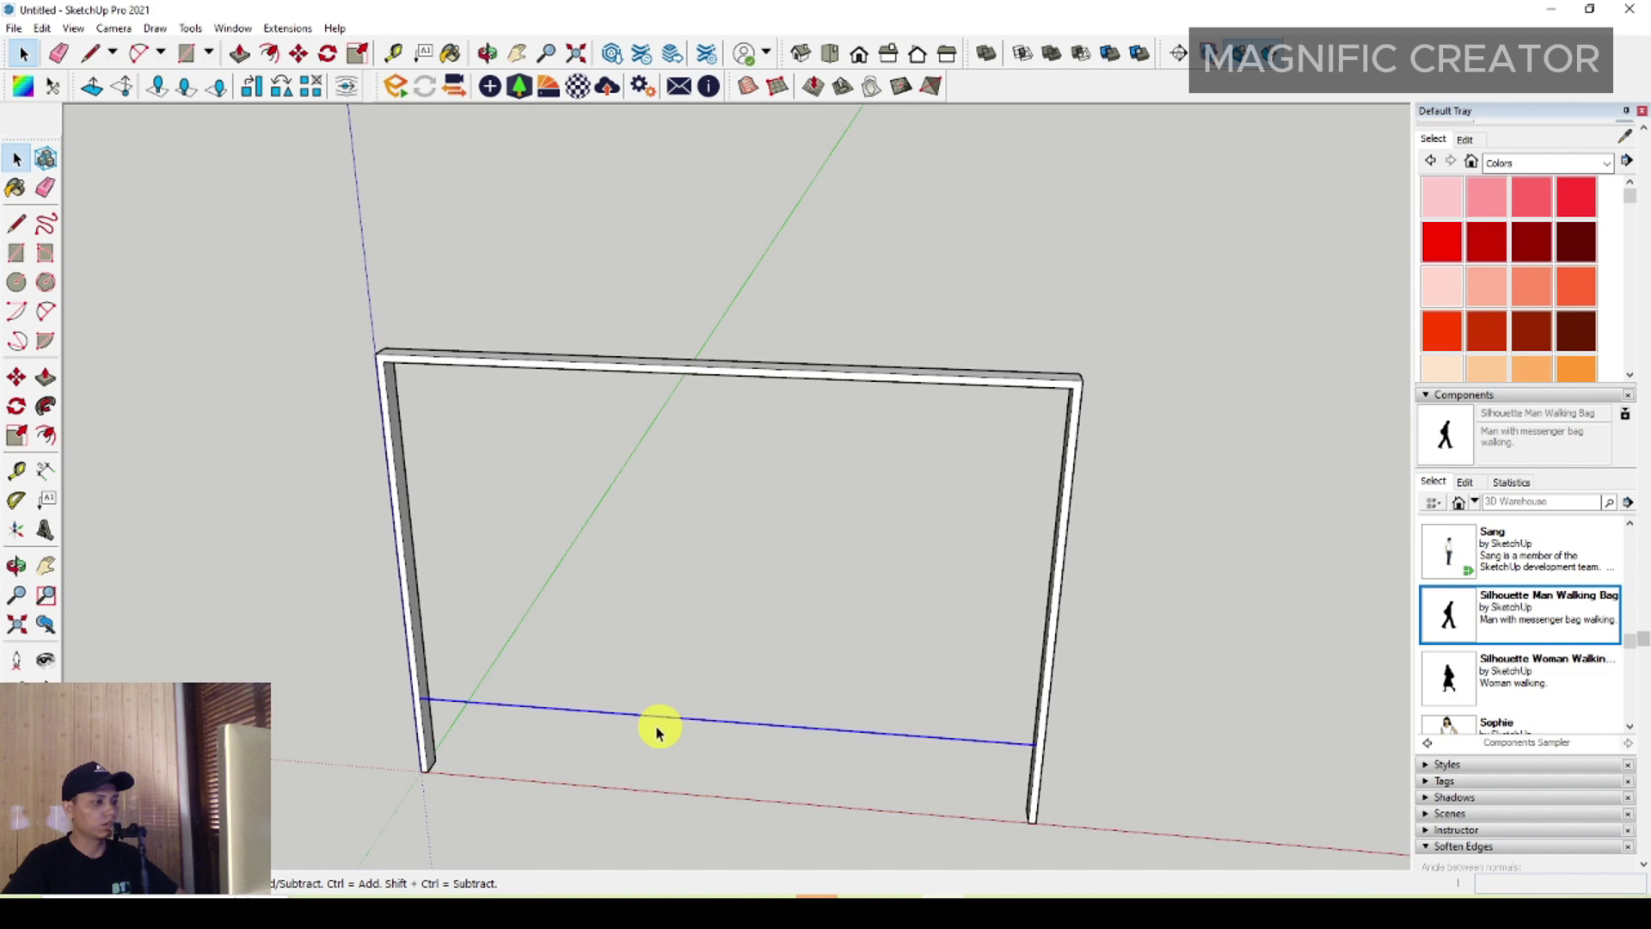
{"action": "right_click", "coordinate": [963, 744]}
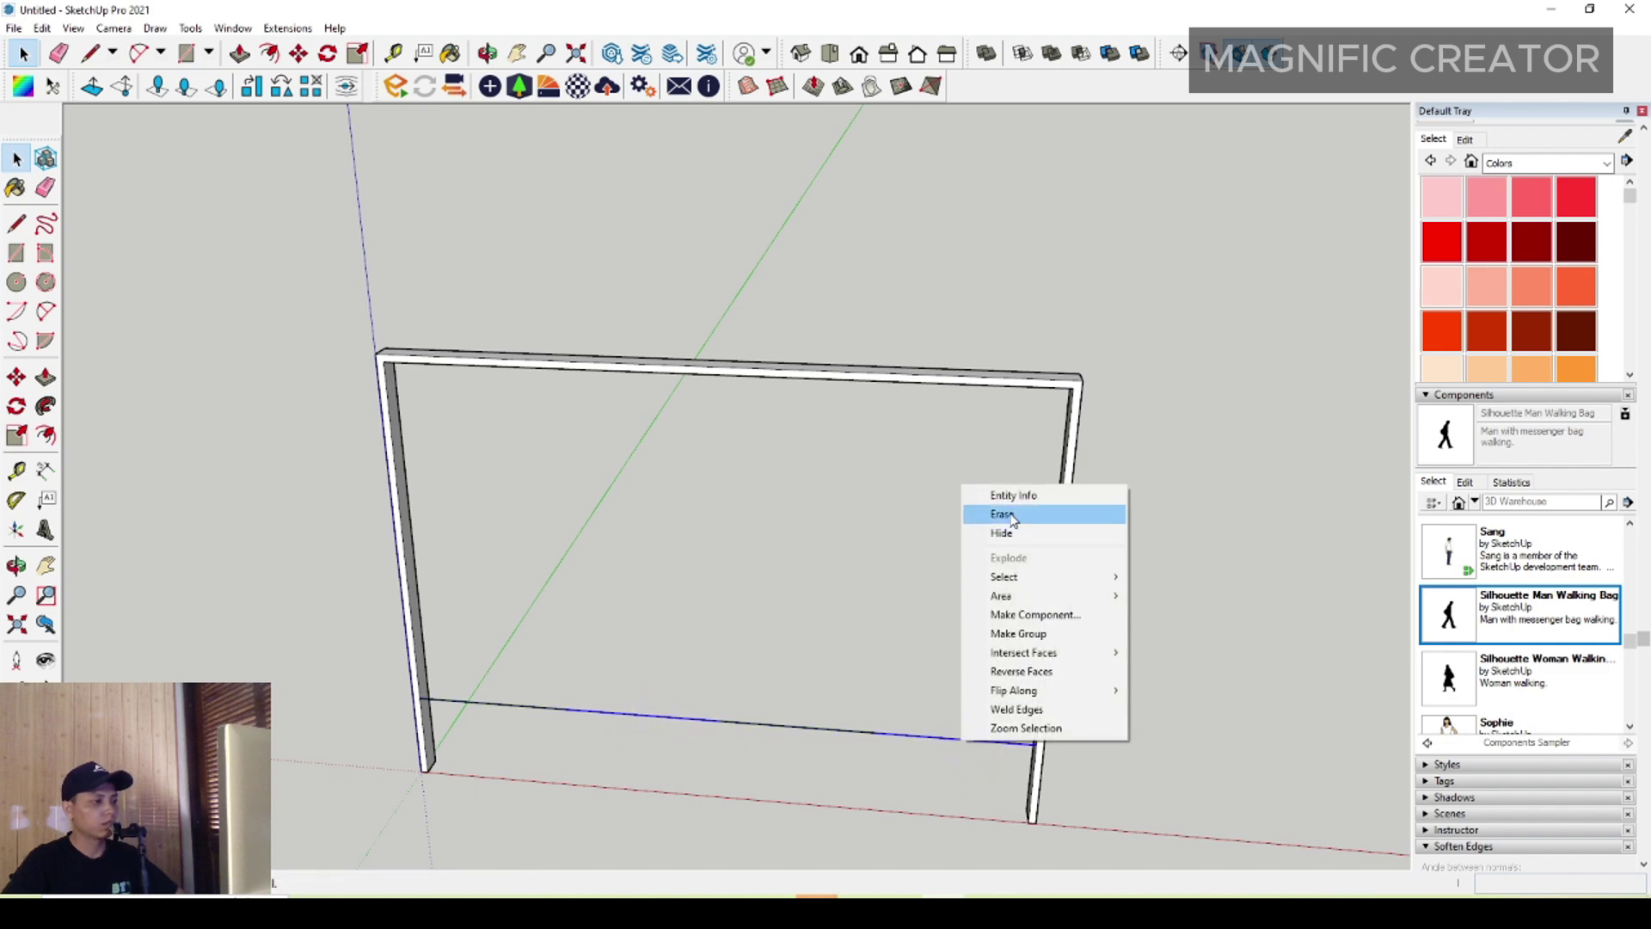
{"action": "left_click", "coordinate": [1003, 514]}
{"action": "mouse_move", "coordinate": [739, 719]}
{"action": "middle_mouse_down"}
{"action": "mouse_move", "coordinate": [486, 719]}
{"action": "mouse_move", "coordinate": [886, 741]}
{"action": "mouse_move", "coordinate": [693, 693]}
{"action": "mouse_move", "coordinate": [634, 737]}
{"action": "mouse_move", "coordinate": [516, 737]}
{"action": "mouse_move", "coordinate": [585, 641]}
{"action": "middle_mouse_up"}
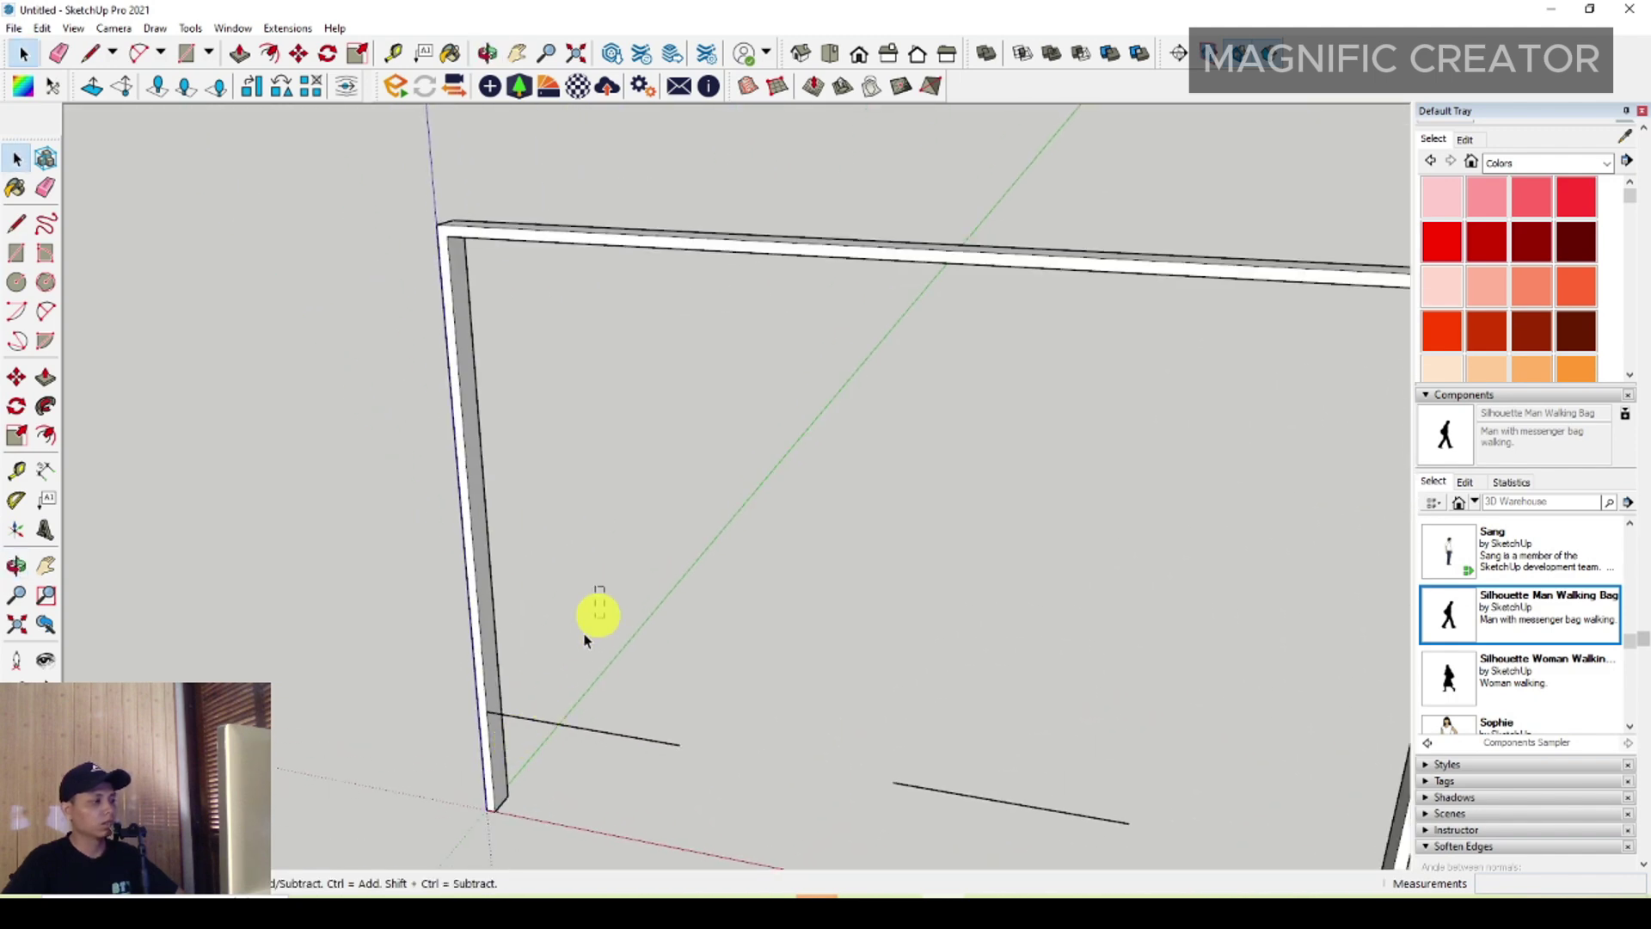
Step: Draw a tall door-panel rectangle up from the left post's base
{"action": "left_click", "coordinate": [17, 252]}
{"action": "left_click", "coordinate": [654, 739]}
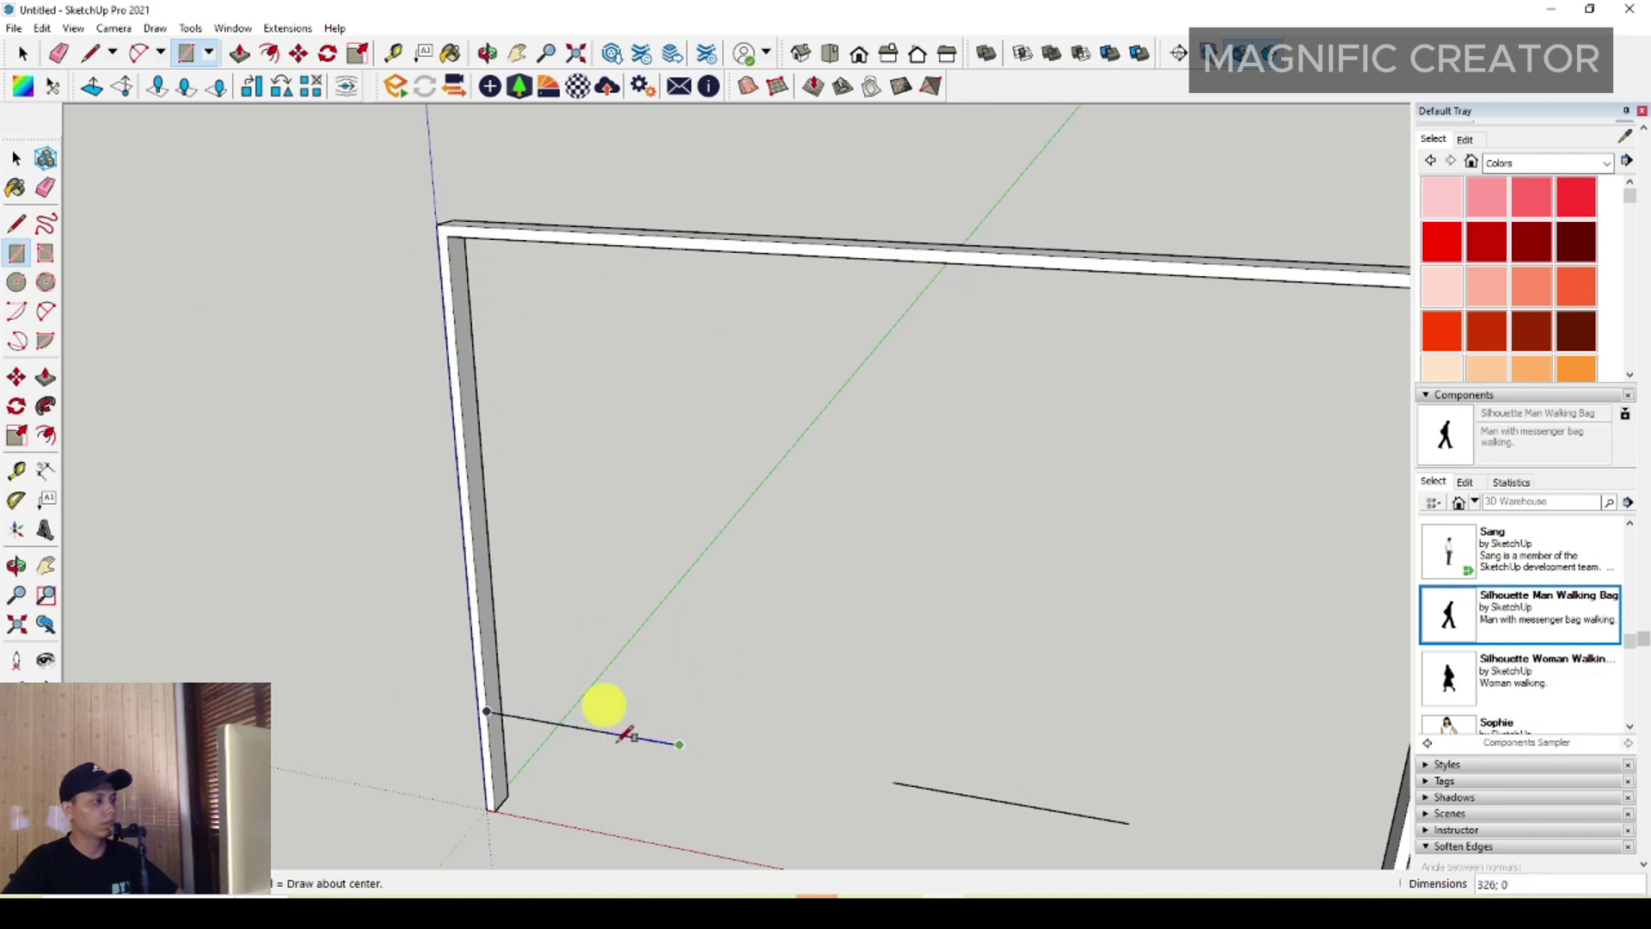
{"action": "scroll", "coordinate": [663, 756], "scroll_direction": "up", "scroll_amount": 2}
{"action": "scroll", "coordinate": [688, 741], "scroll_direction": "up", "scroll_amount": 2}
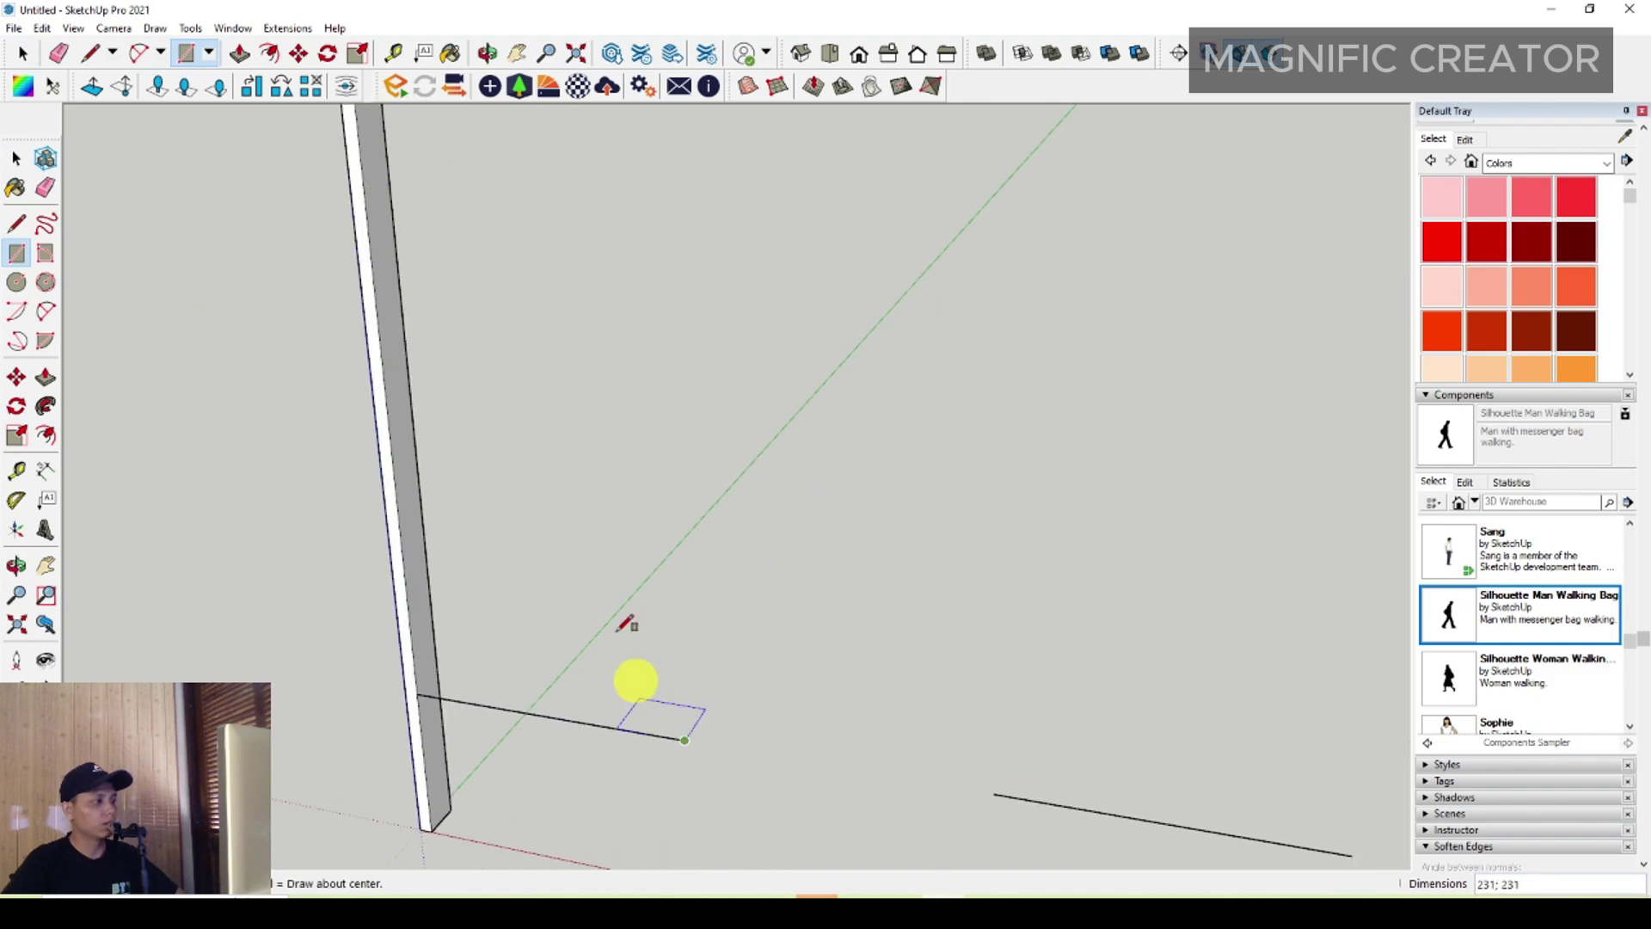
{"action": "scroll", "coordinate": [634, 627], "scroll_direction": "down", "scroll_amount": 3}
{"action": "left_click", "coordinate": [400, 142]}
{"action": "scroll", "coordinate": [527, 546], "scroll_direction": "up", "scroll_amount": 2}
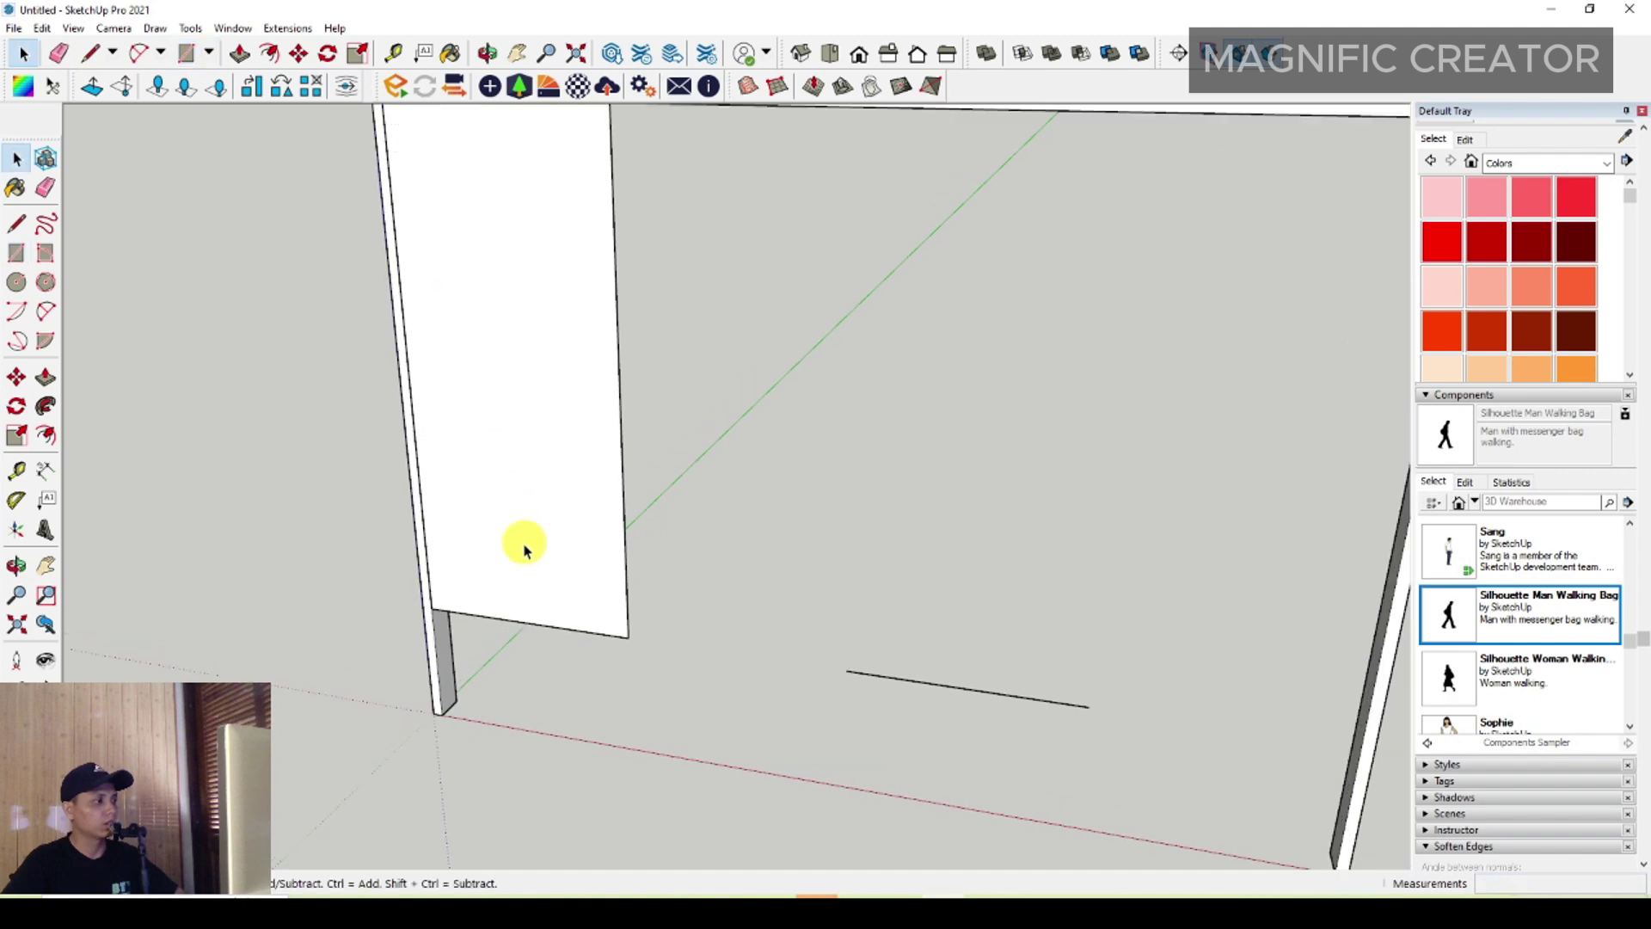
{"action": "key", "text": "space"}
Step: Scale the panel face down to reach the floor, then select the leftover base line
{"action": "left_click", "coordinate": [527, 546]}
{"action": "left_click", "coordinate": [358, 66]}
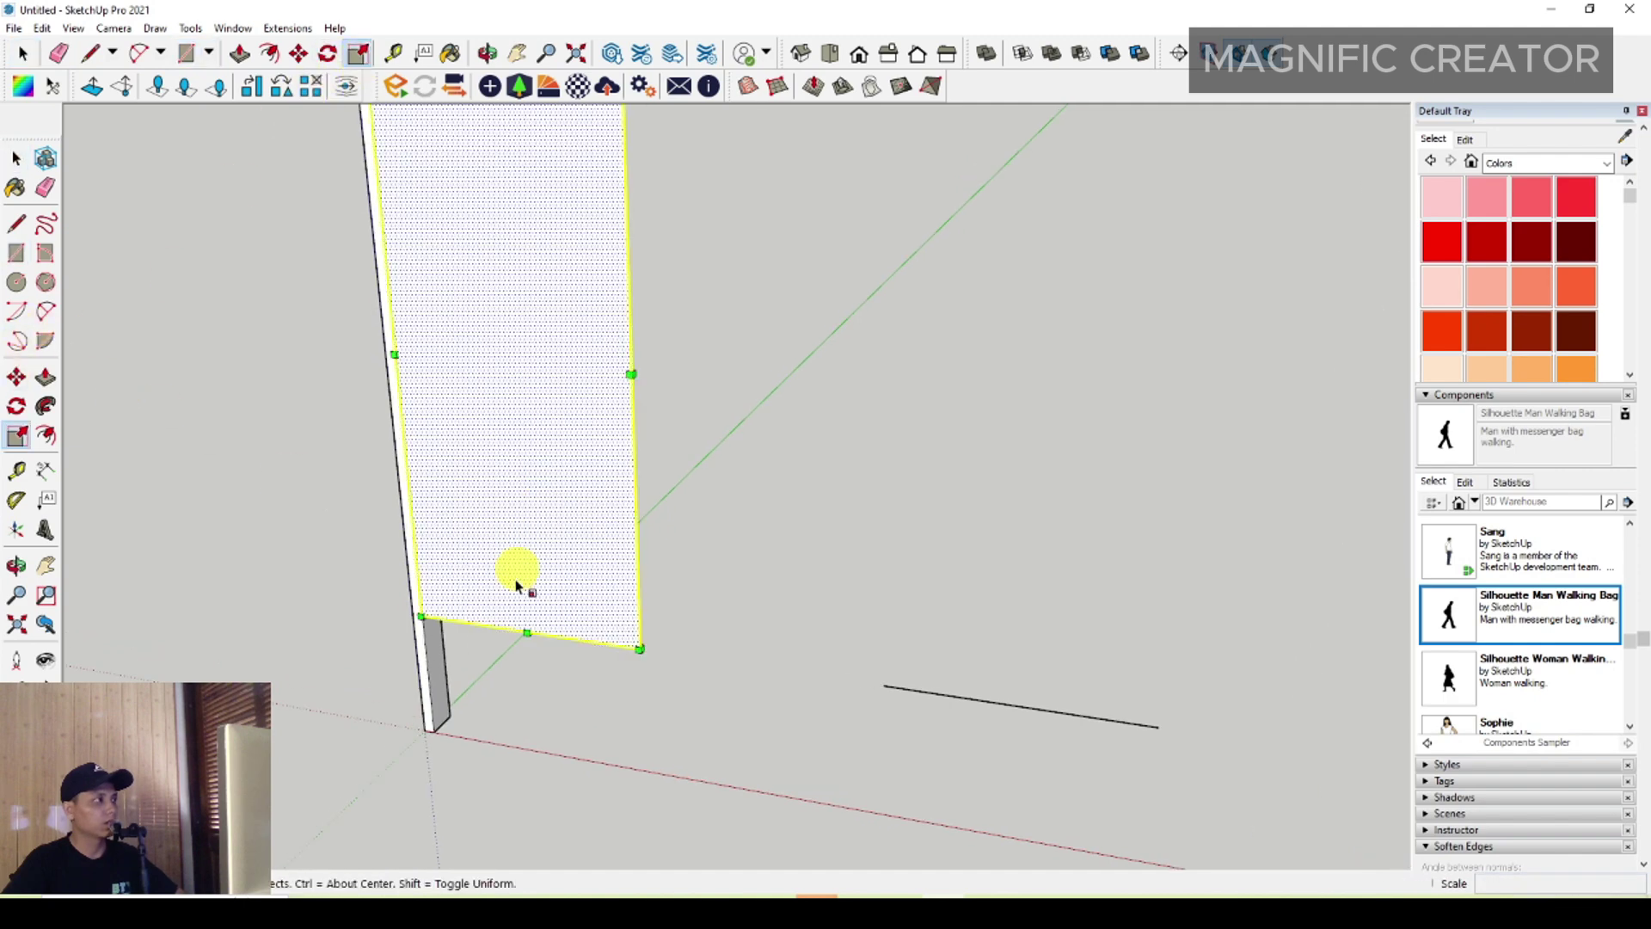
{"action": "left_click_drag", "start_coordinate": [524, 632], "coordinate": [439, 731]}
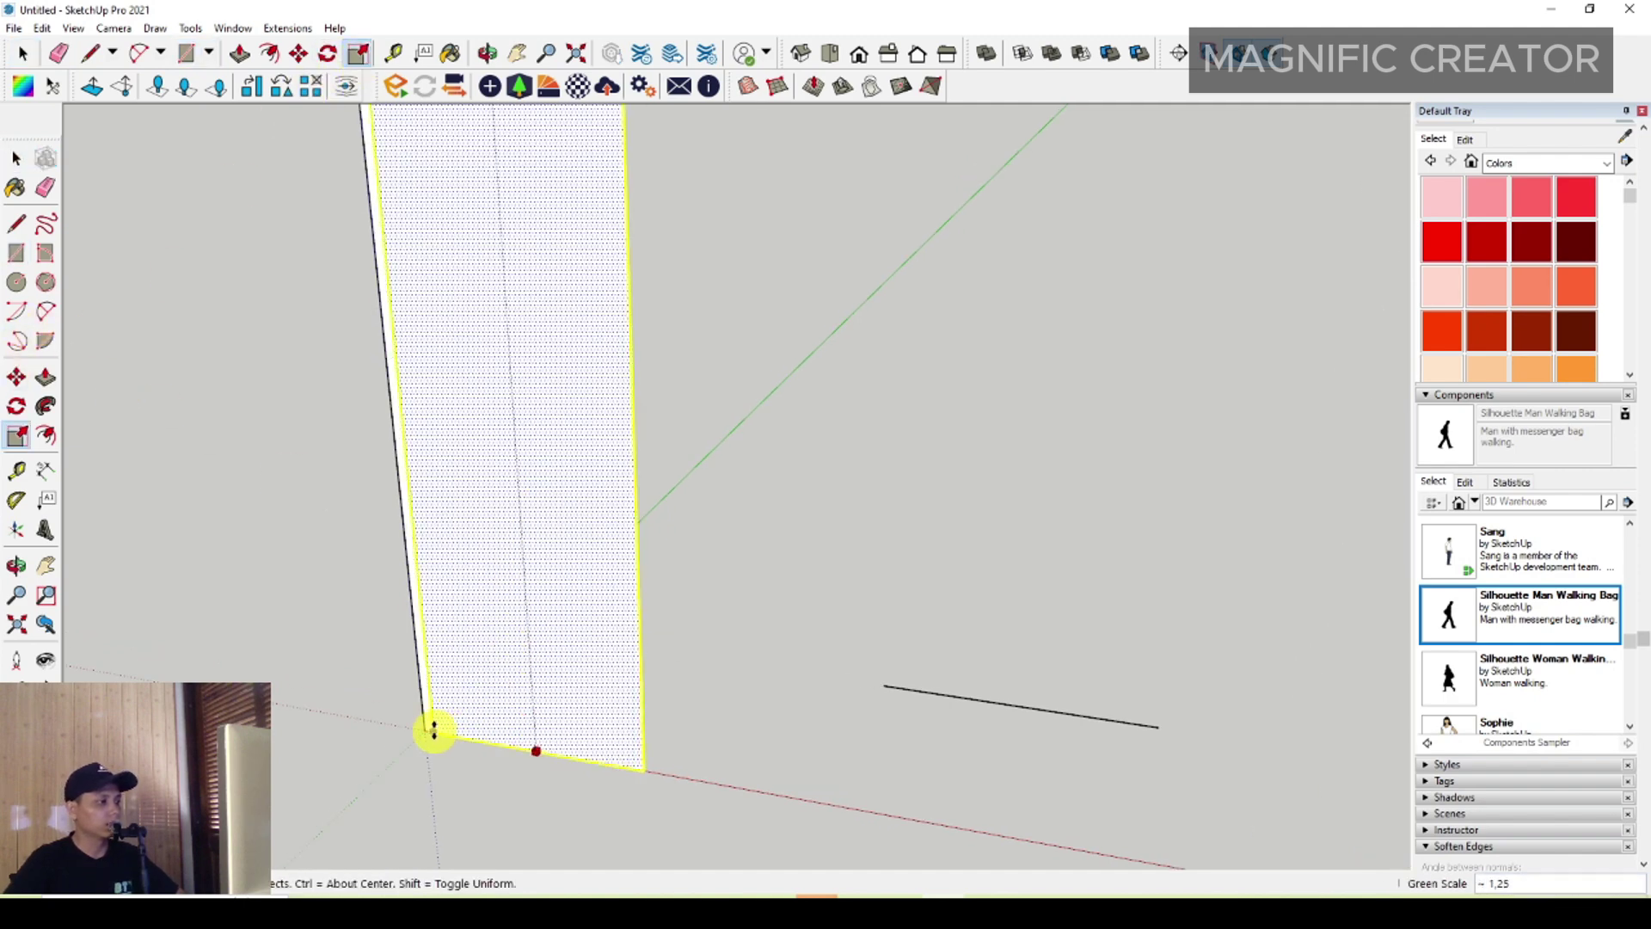
{"action": "key", "text": "space"}
{"action": "scroll", "coordinate": [533, 705], "scroll_direction": "down", "scroll_amount": 3}
{"action": "scroll", "coordinate": [800, 679], "scroll_direction": "down", "scroll_amount": 3}
{"action": "left_click", "coordinate": [760, 700]}
{"action": "right_click", "coordinate": [761, 706]}
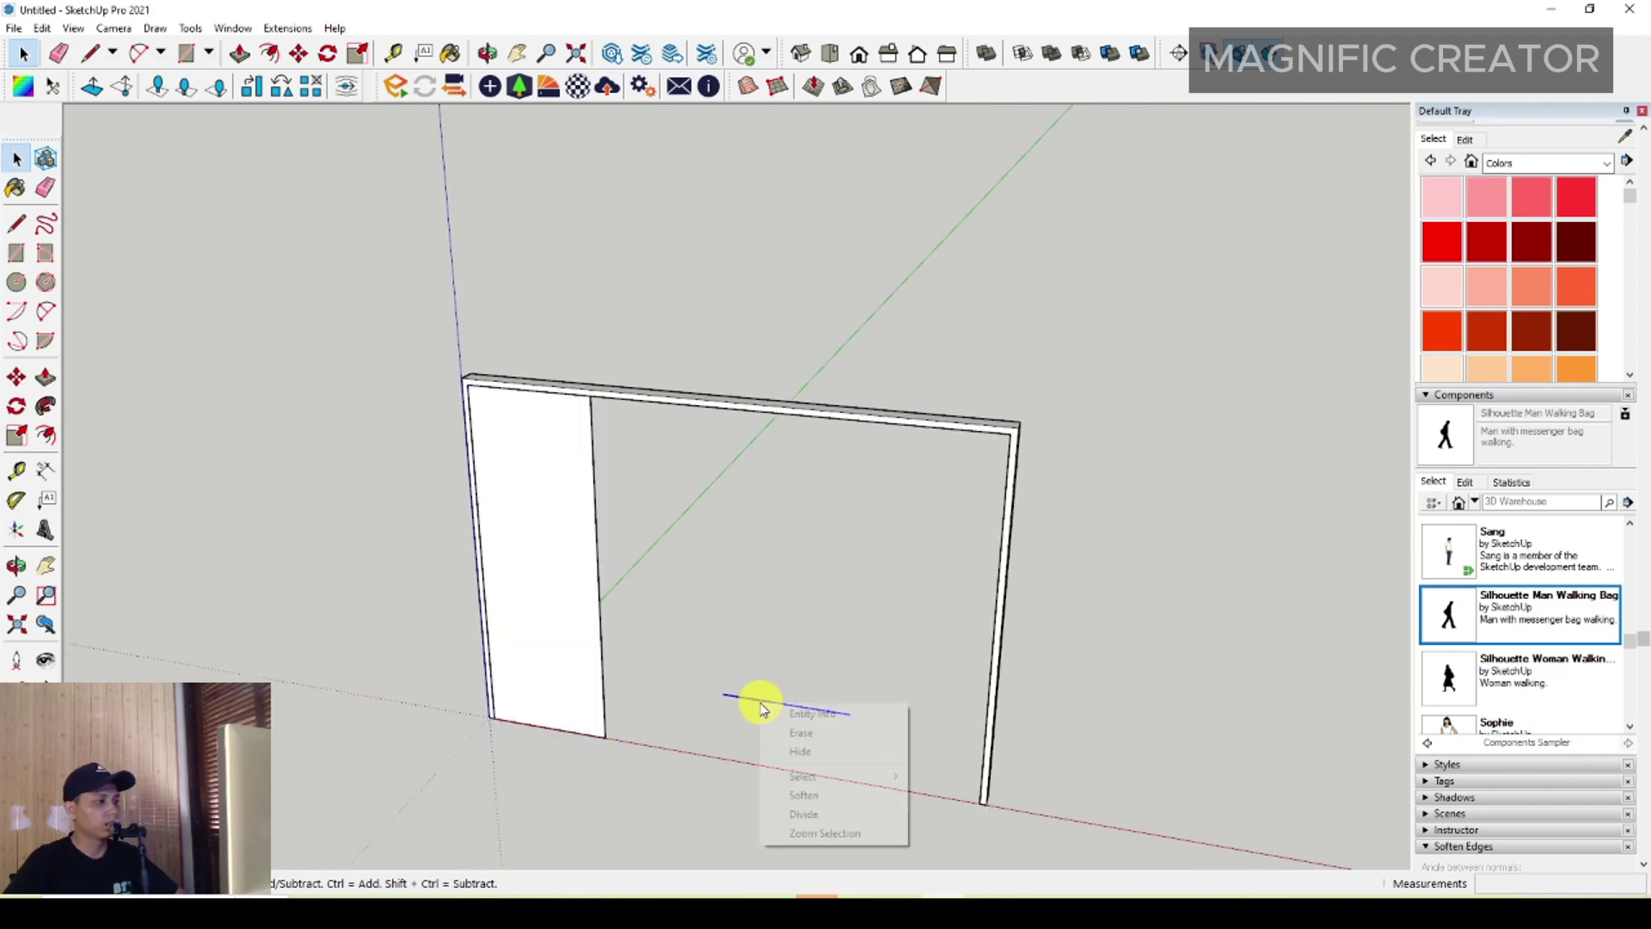
Step: Erase the leftover guide line on the floor and select the door panel
{"action": "left_click", "coordinate": [780, 732]}
{"action": "scroll", "coordinate": [682, 663], "scroll_direction": "up", "scroll_amount": 3}
{"action": "scroll", "coordinate": [602, 602], "scroll_direction": "up", "scroll_amount": 2}
{"action": "left_click", "coordinate": [563, 563]}
{"action": "middle_click_drag", "start_coordinate": [563, 564], "coordinate": [599, 591]}
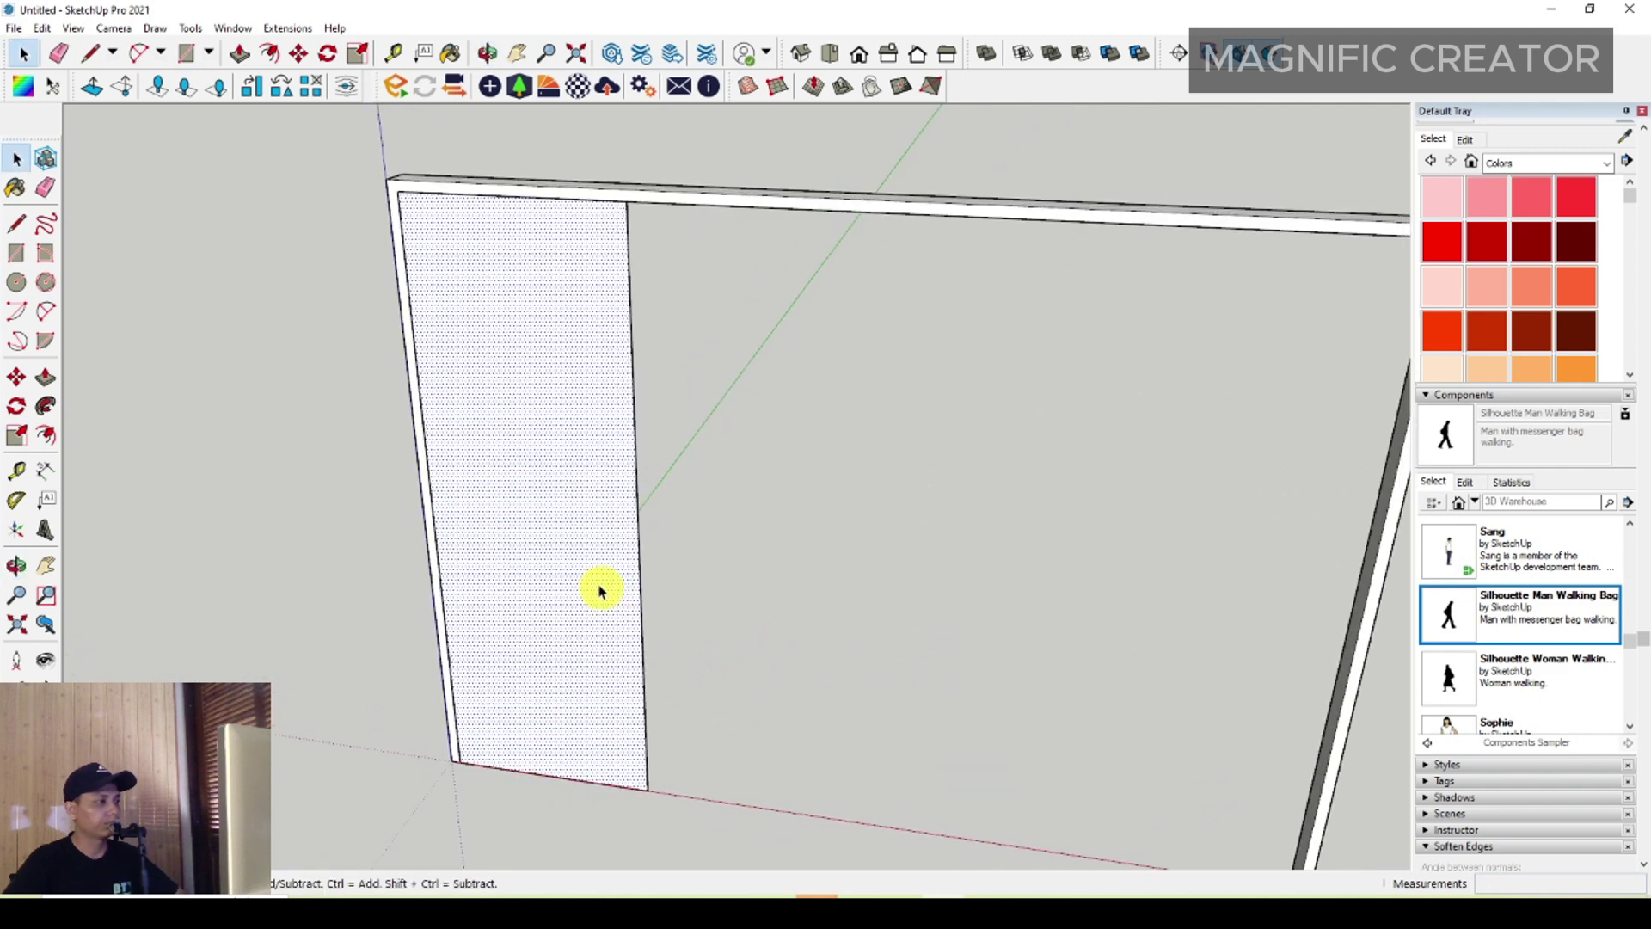
Step: Offset the door panel inward and delete its inner face, leaving a thin border
{"action": "left_click", "coordinate": [46, 435]}
{"action": "left_click", "coordinate": [617, 514]}
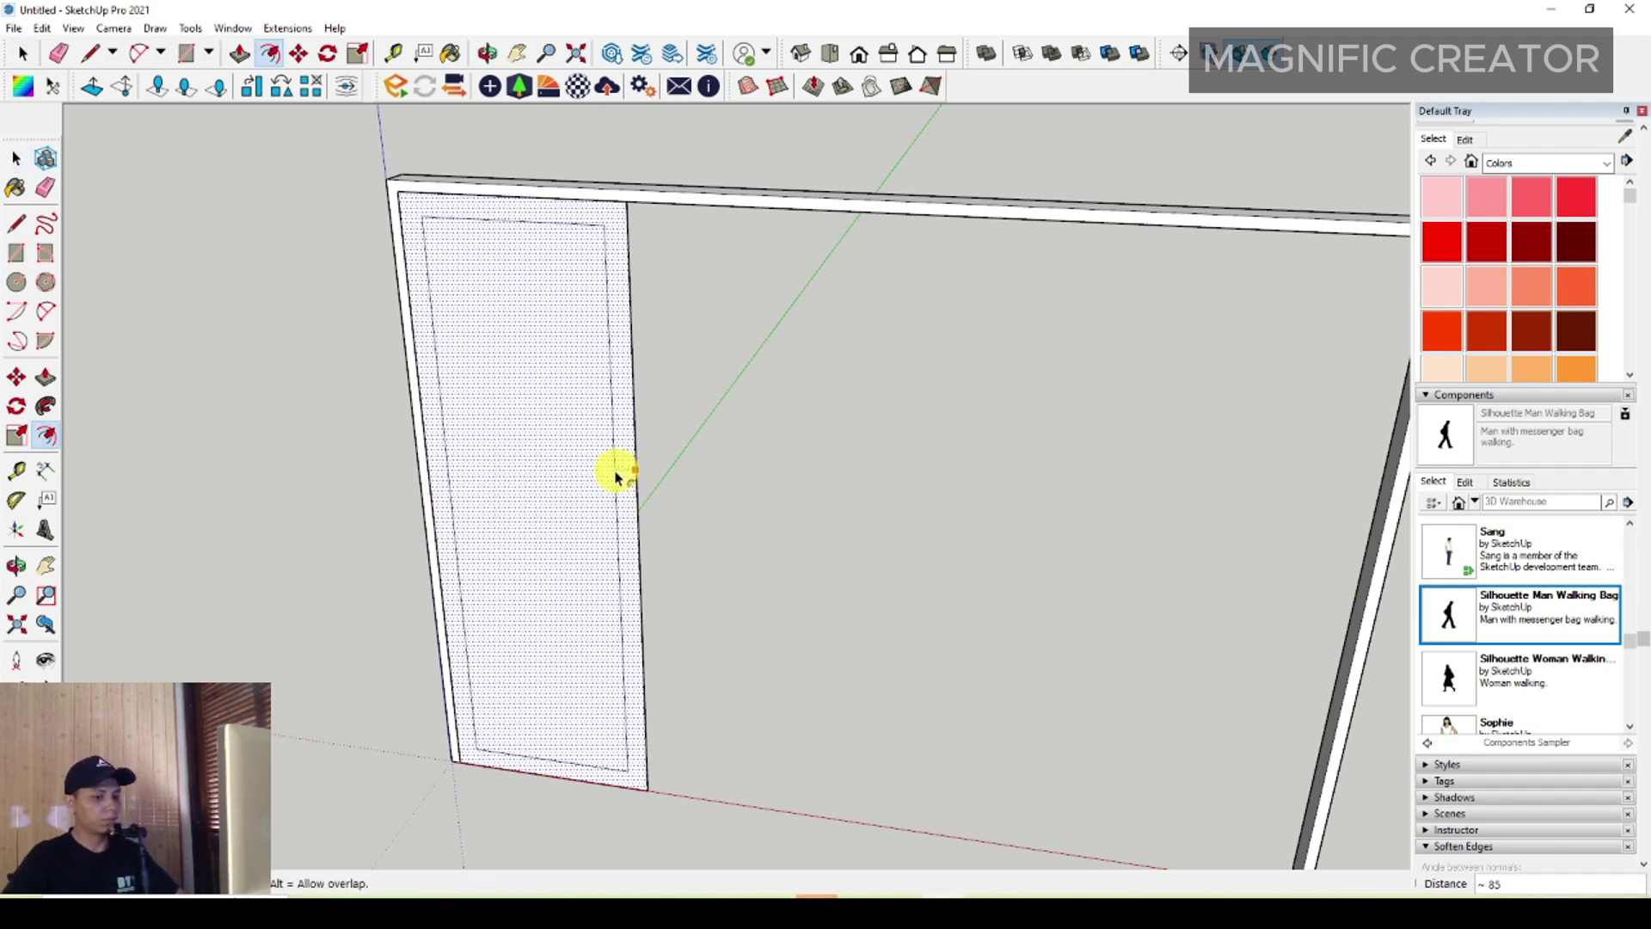
{"action": "left_click", "coordinate": [616, 476]}
{"action": "key", "text": "space"}
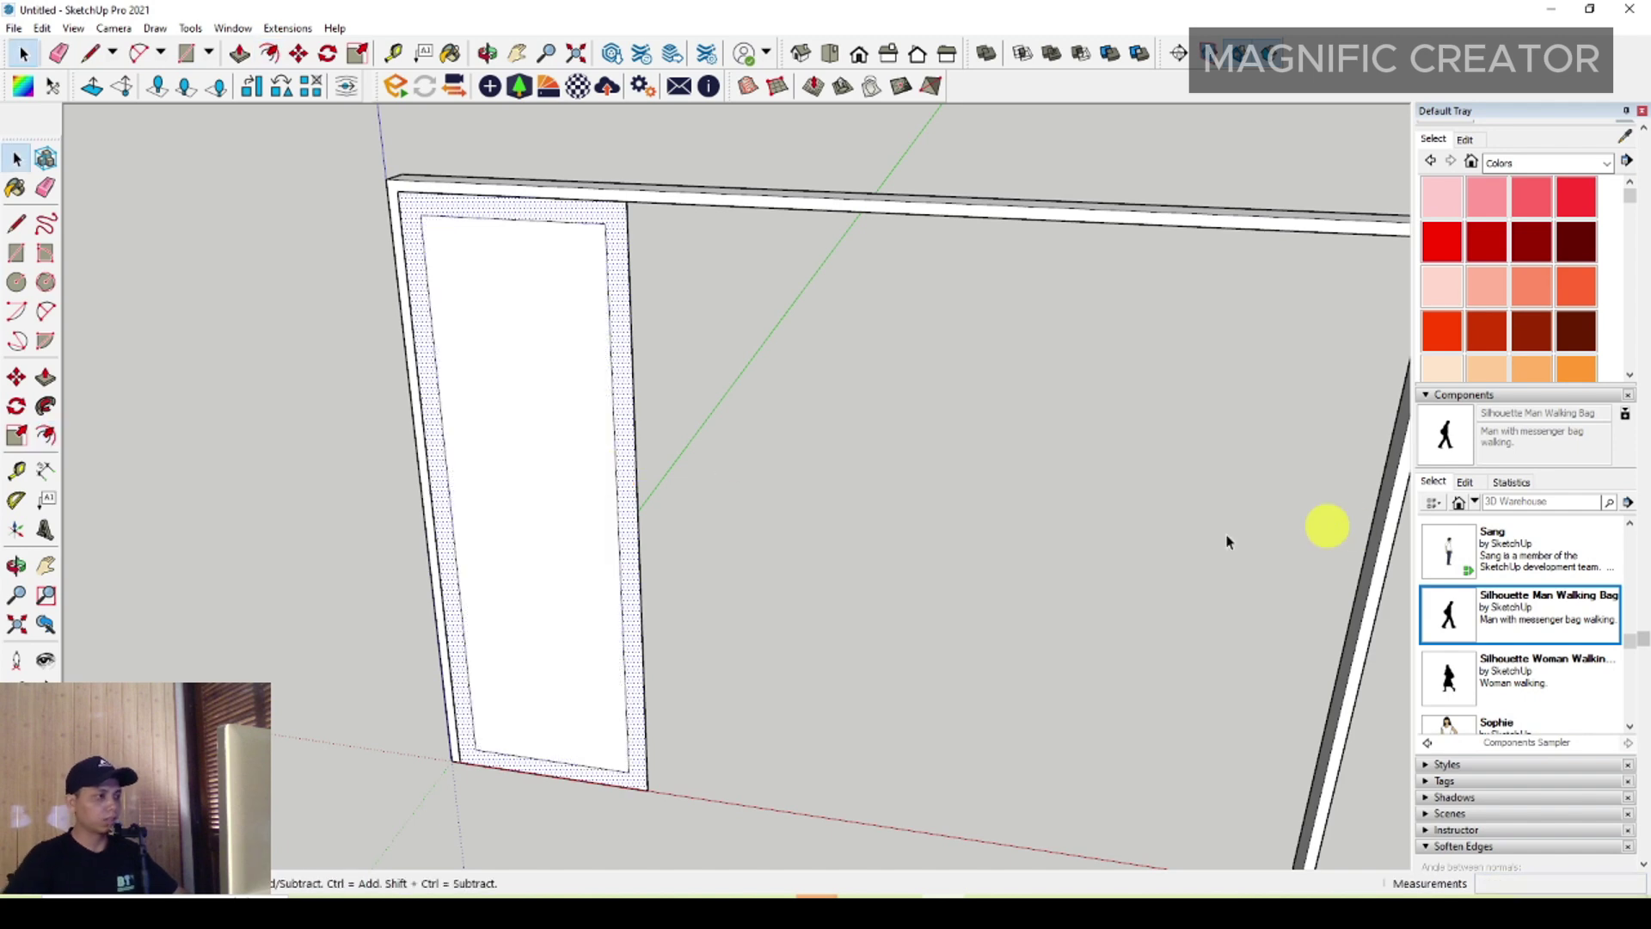
{"action": "right_click", "coordinate": [526, 500]}
{"action": "left_click", "coordinate": [553, 517]}
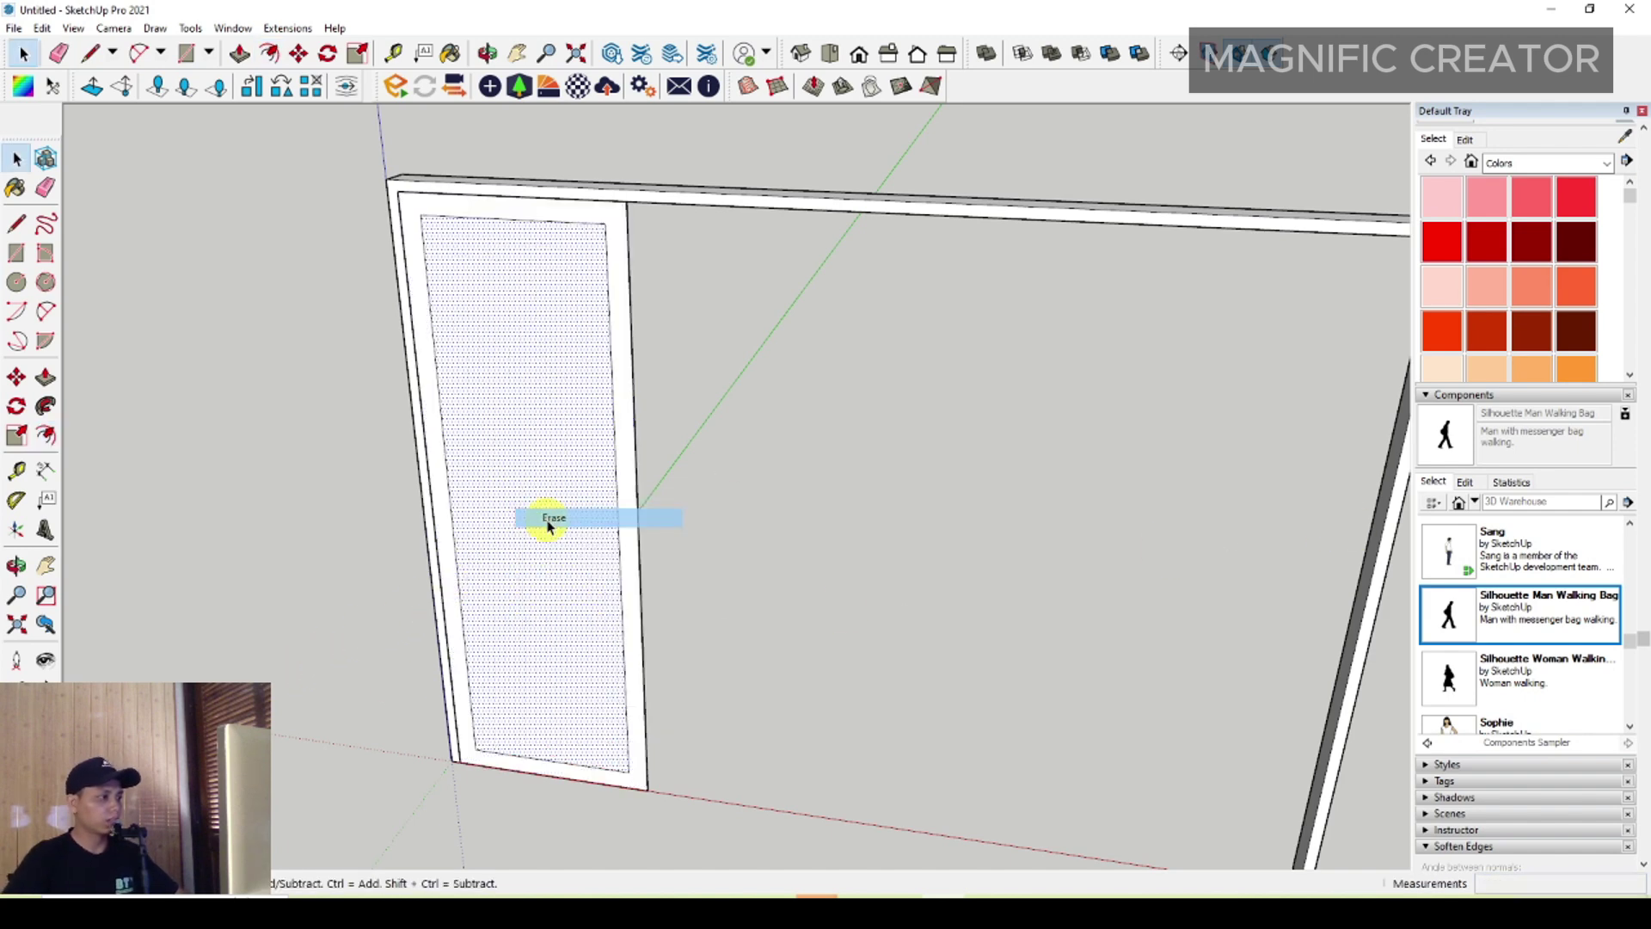
{"action": "scroll", "coordinate": [497, 729], "scroll_direction": "up", "scroll_amount": 3}
{"action": "scroll", "coordinate": [481, 765], "scroll_direction": "up", "scroll_amount": 1}
{"action": "left_click", "coordinate": [482, 765]}
Step: Push/pull the panel border to give it depth and make it a group
{"action": "scroll", "coordinate": [468, 773], "scroll_direction": "down", "scroll_amount": 2}
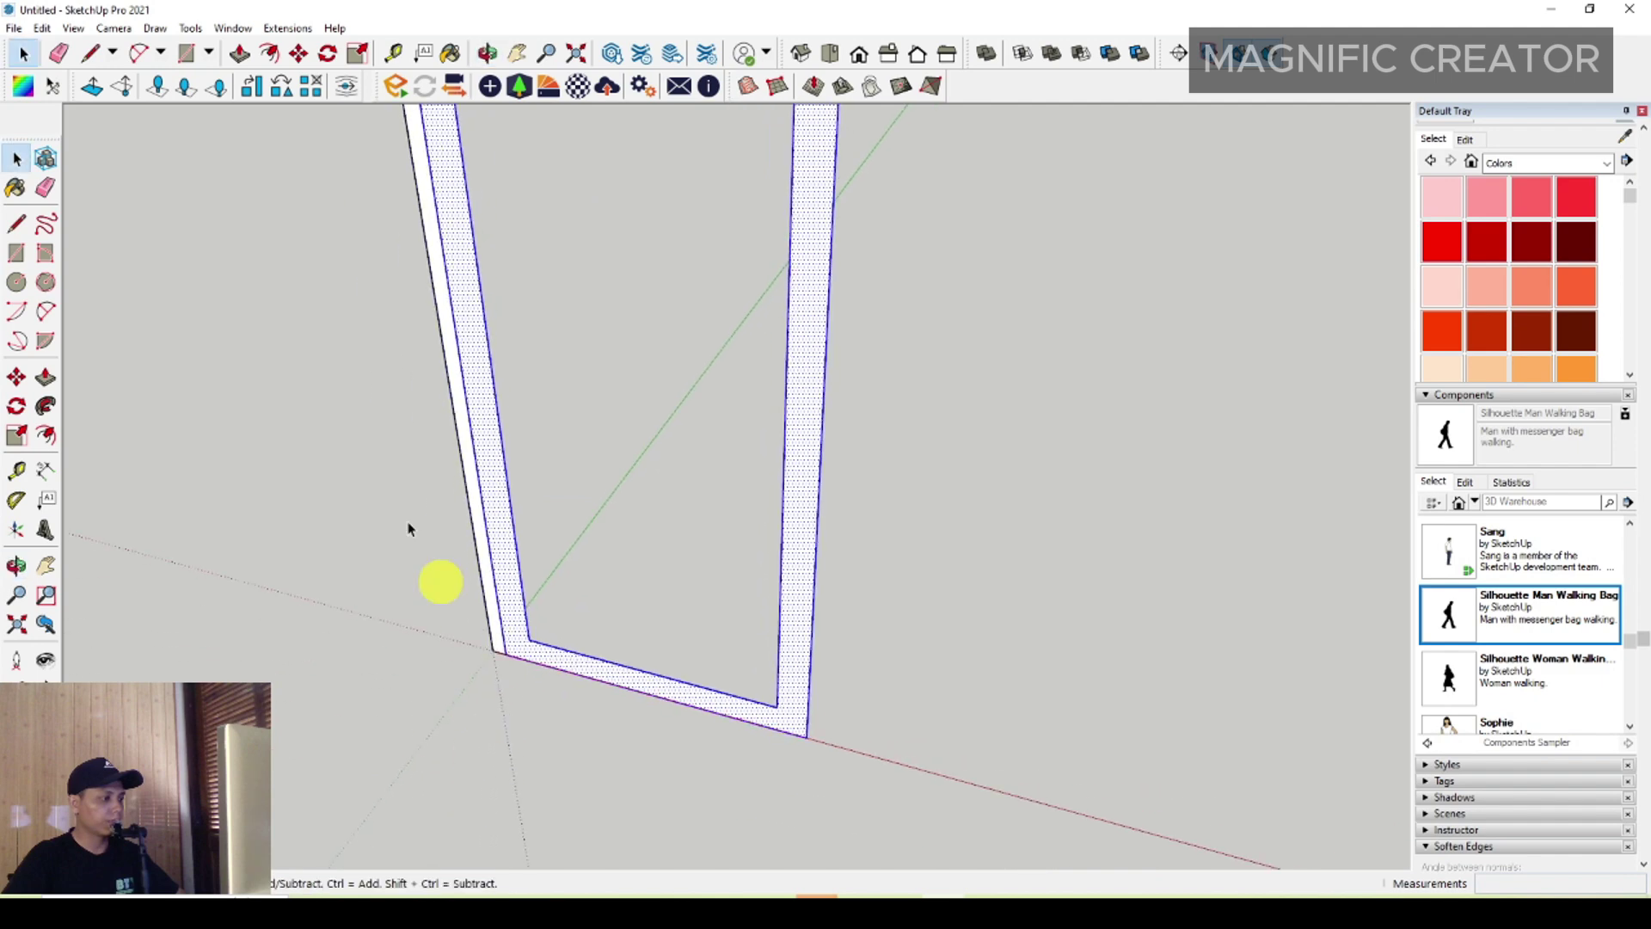
{"action": "left_click", "coordinate": [46, 376]}
{"action": "left_click", "coordinate": [575, 679]}
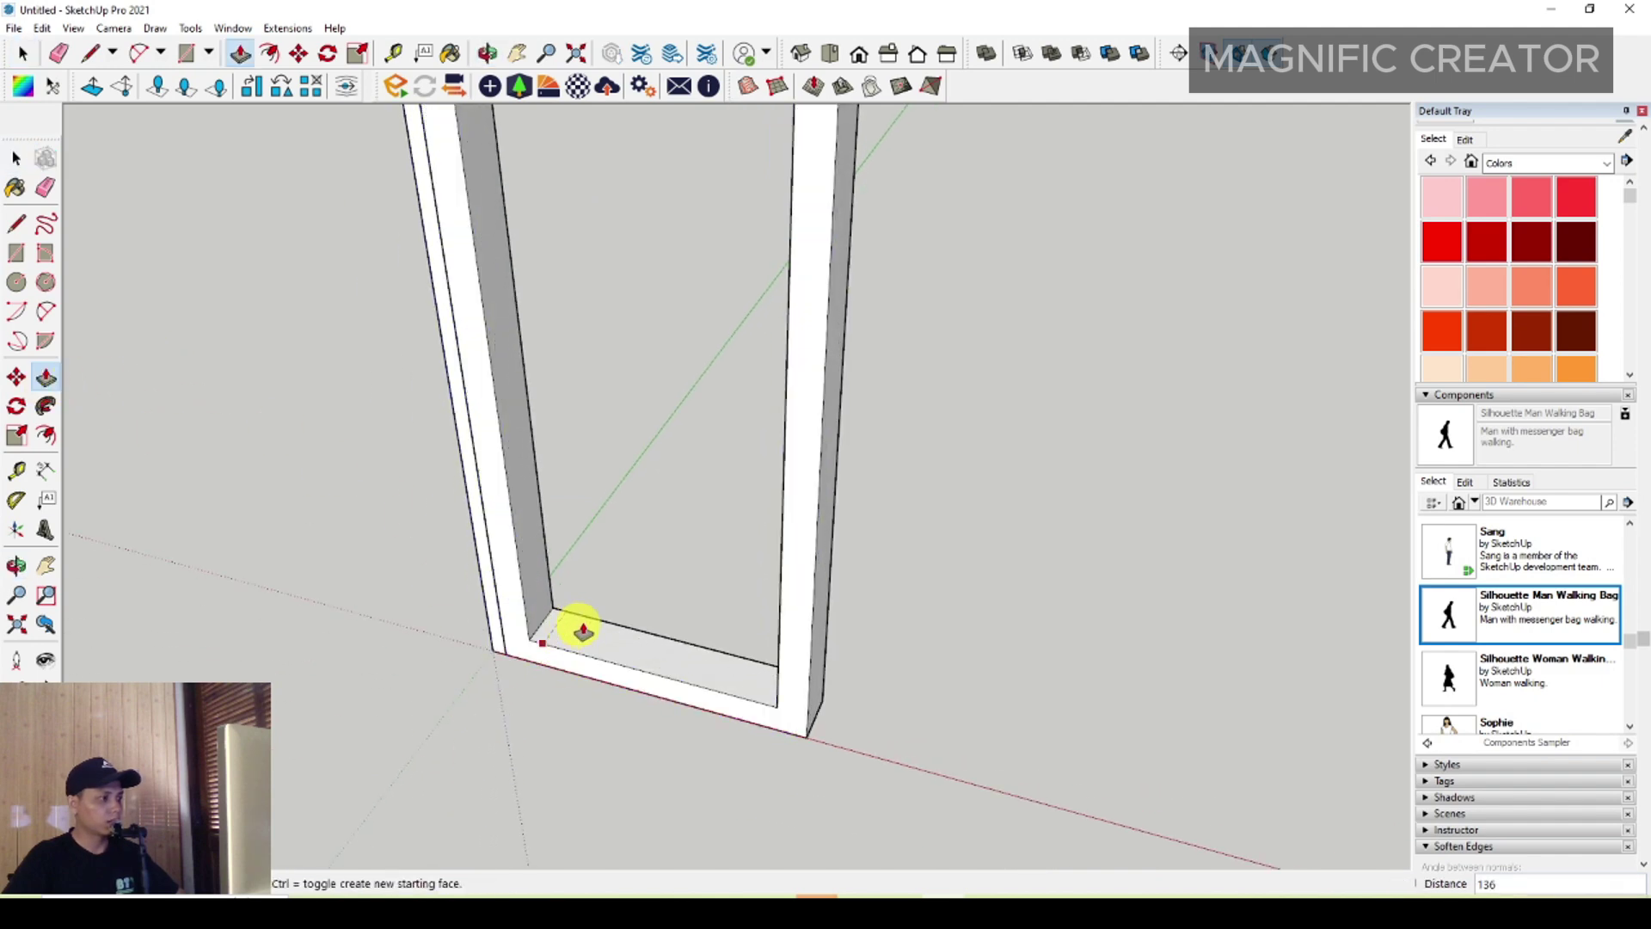
{"action": "left_click", "coordinate": [583, 630]}
{"action": "key", "text": "space"}
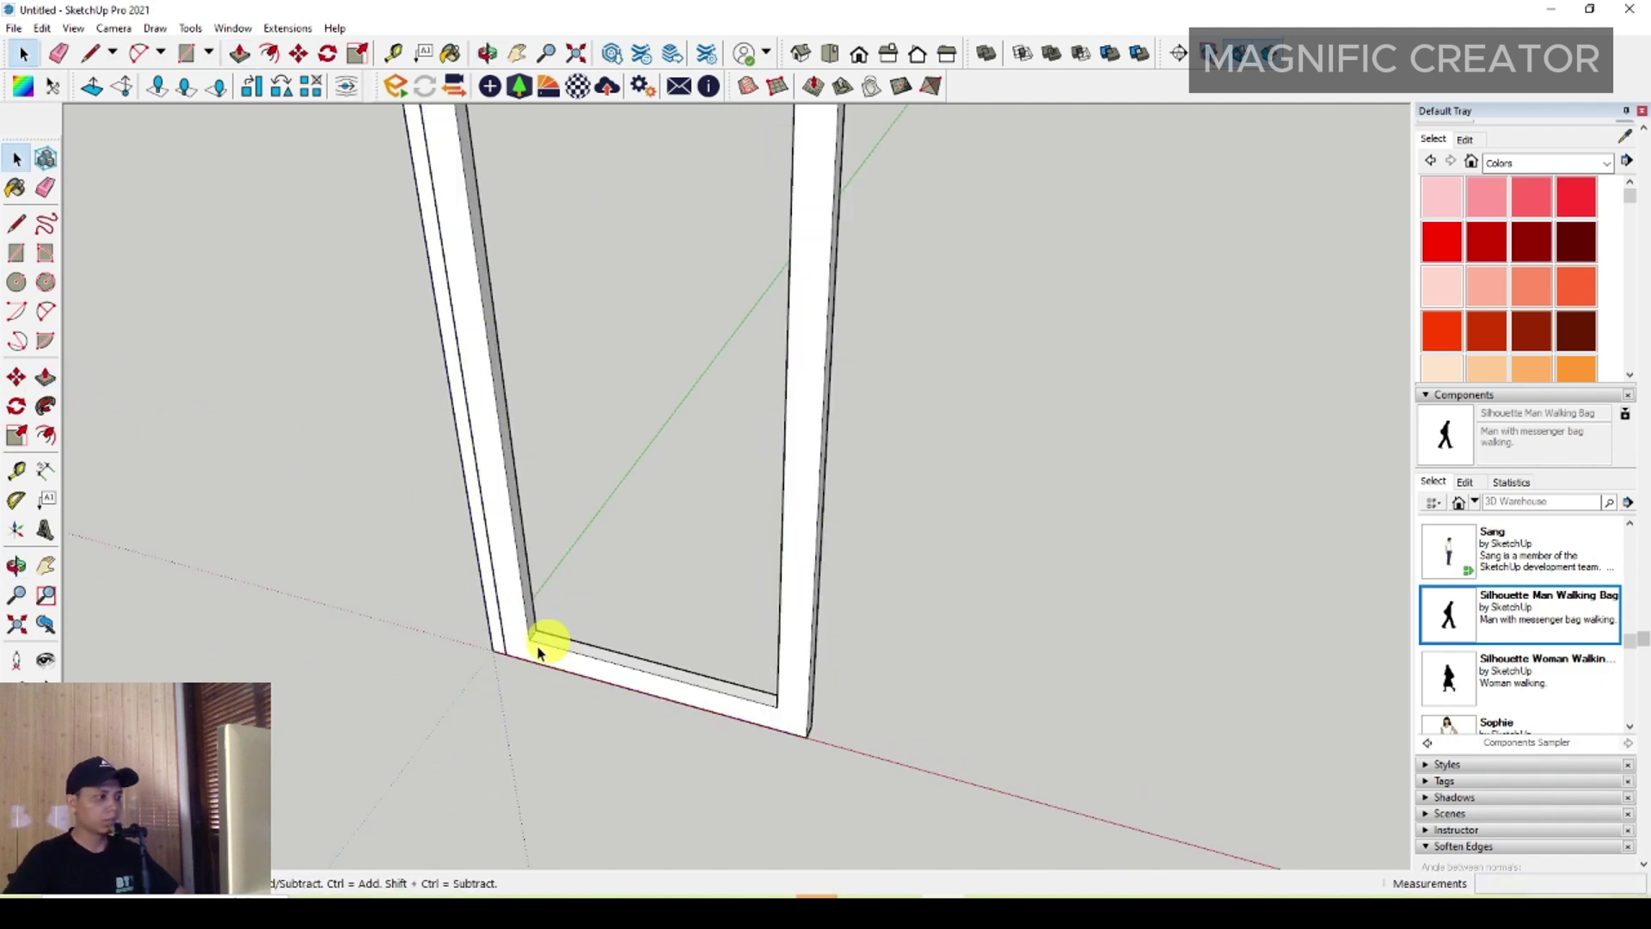
{"action": "triple_click", "coordinate": [538, 653]}
{"action": "right_click", "coordinate": [535, 653]}
{"action": "left_click", "coordinate": [614, 526]}
Step: Begin a rectangle at the corner of the grouped panel border
{"action": "scroll", "coordinate": [515, 637], "scroll_direction": "up", "scroll_amount": 3}
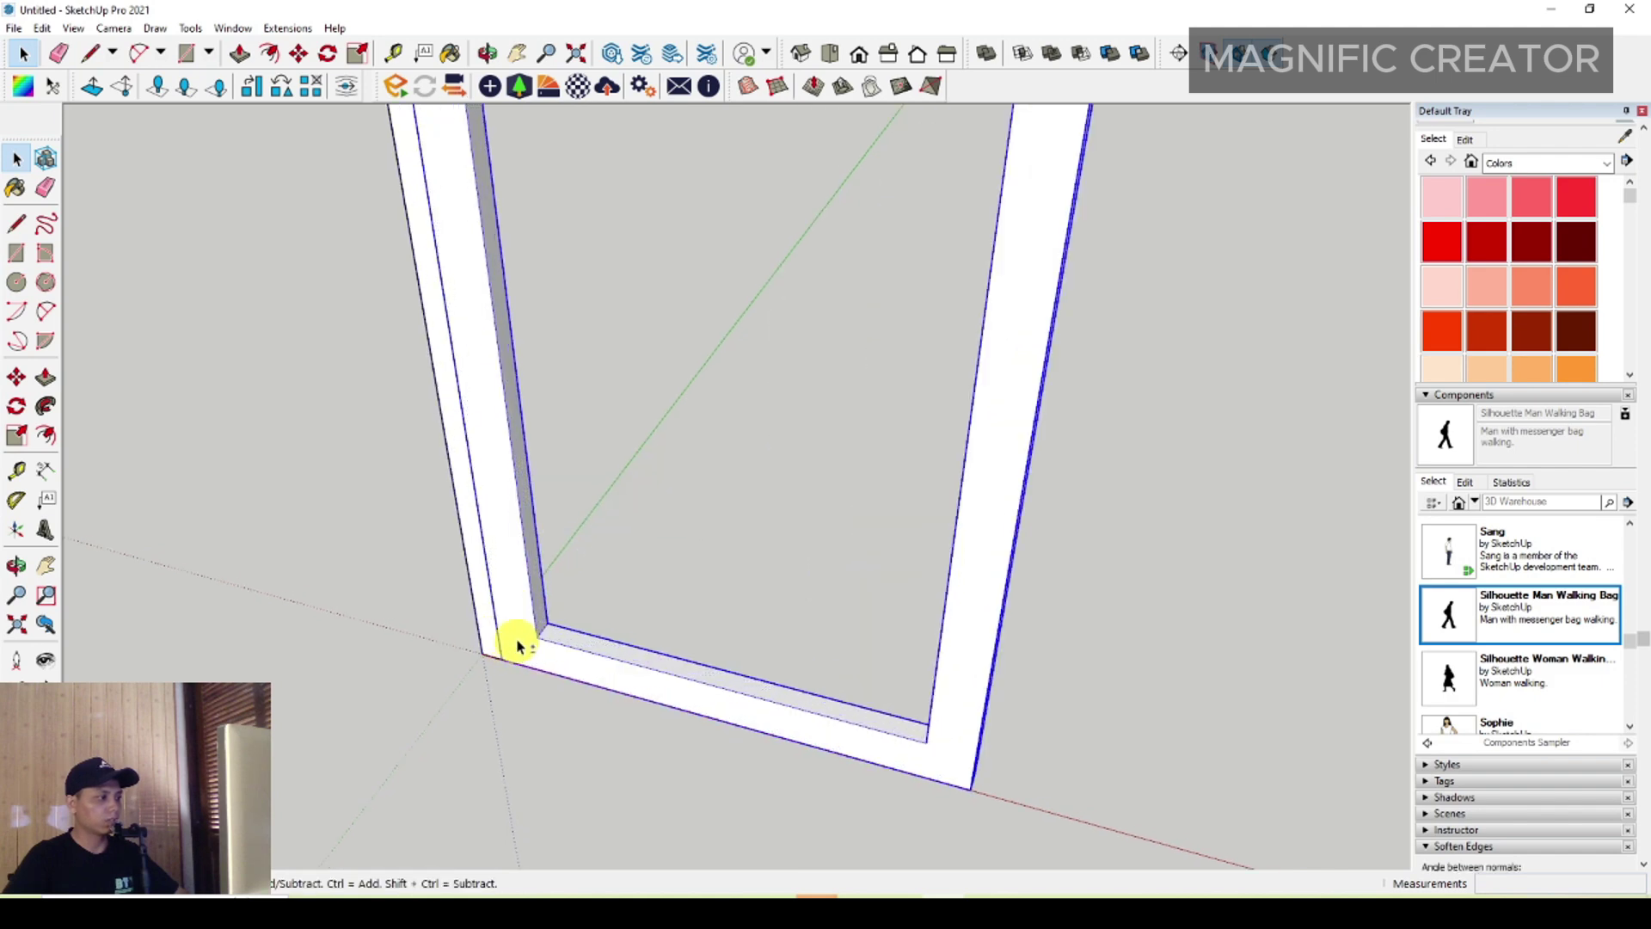
{"action": "scroll", "coordinate": [516, 637], "scroll_direction": "up", "scroll_amount": 2}
{"action": "left_click", "coordinate": [31, 263]}
{"action": "scroll", "coordinate": [606, 707], "scroll_direction": "up", "scroll_amount": 2}
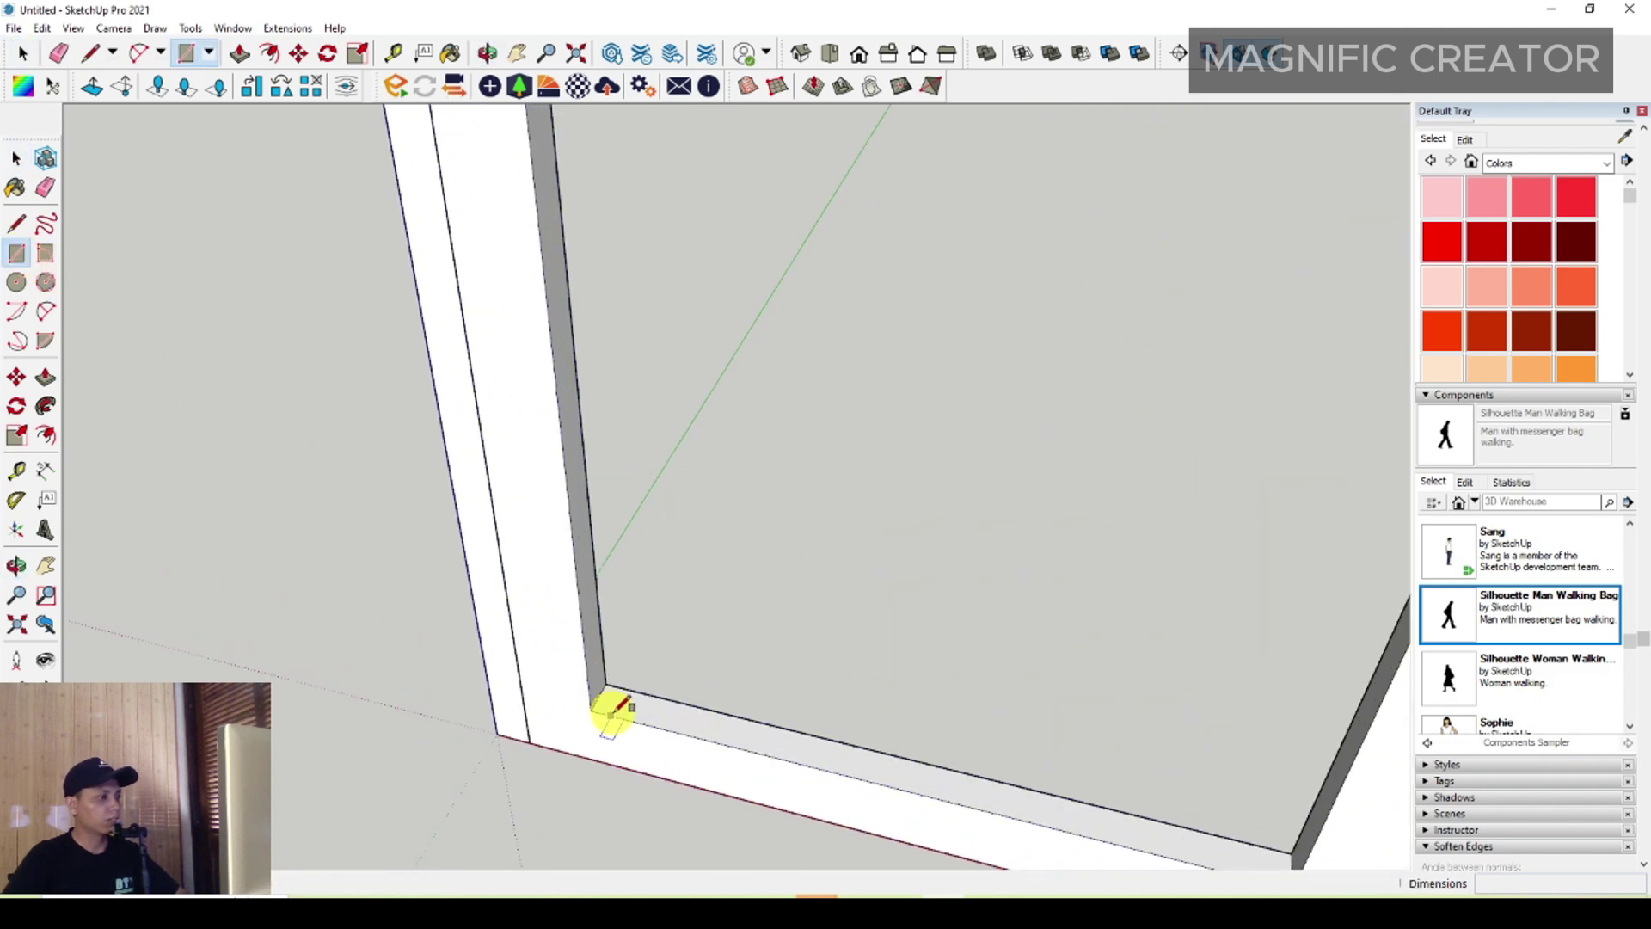
{"action": "scroll", "coordinate": [602, 707], "scroll_direction": "up", "scroll_amount": 1}
{"action": "left_click", "coordinate": [596, 704]}
{"action": "scroll", "coordinate": [559, 716], "scroll_direction": "down", "scroll_amount": 3}
Step: Finish the inner panel rectangle up at the top beam and select its face
{"action": "middle_click_drag", "start_coordinate": [553, 719], "coordinate": [994, 516]}
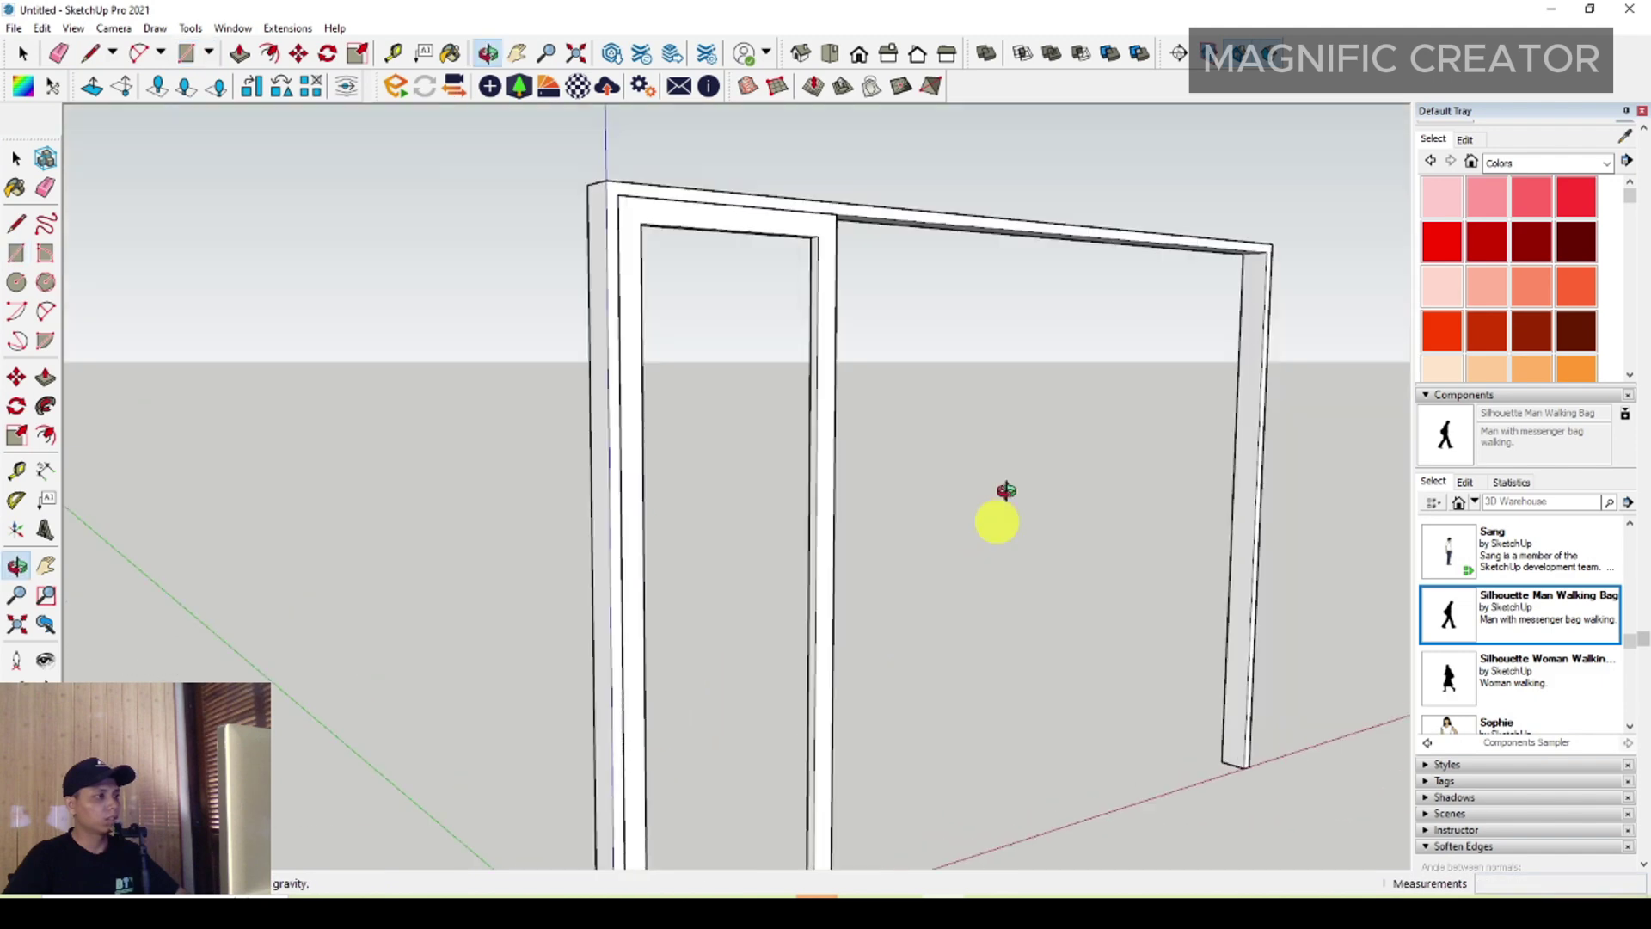
{"action": "scroll", "coordinate": [840, 258], "scroll_direction": "up", "scroll_amount": 2}
{"action": "scroll", "coordinate": [815, 225], "scroll_direction": "up", "scroll_amount": 2}
{"action": "scroll", "coordinate": [815, 225], "scroll_direction": "up", "scroll_amount": 2}
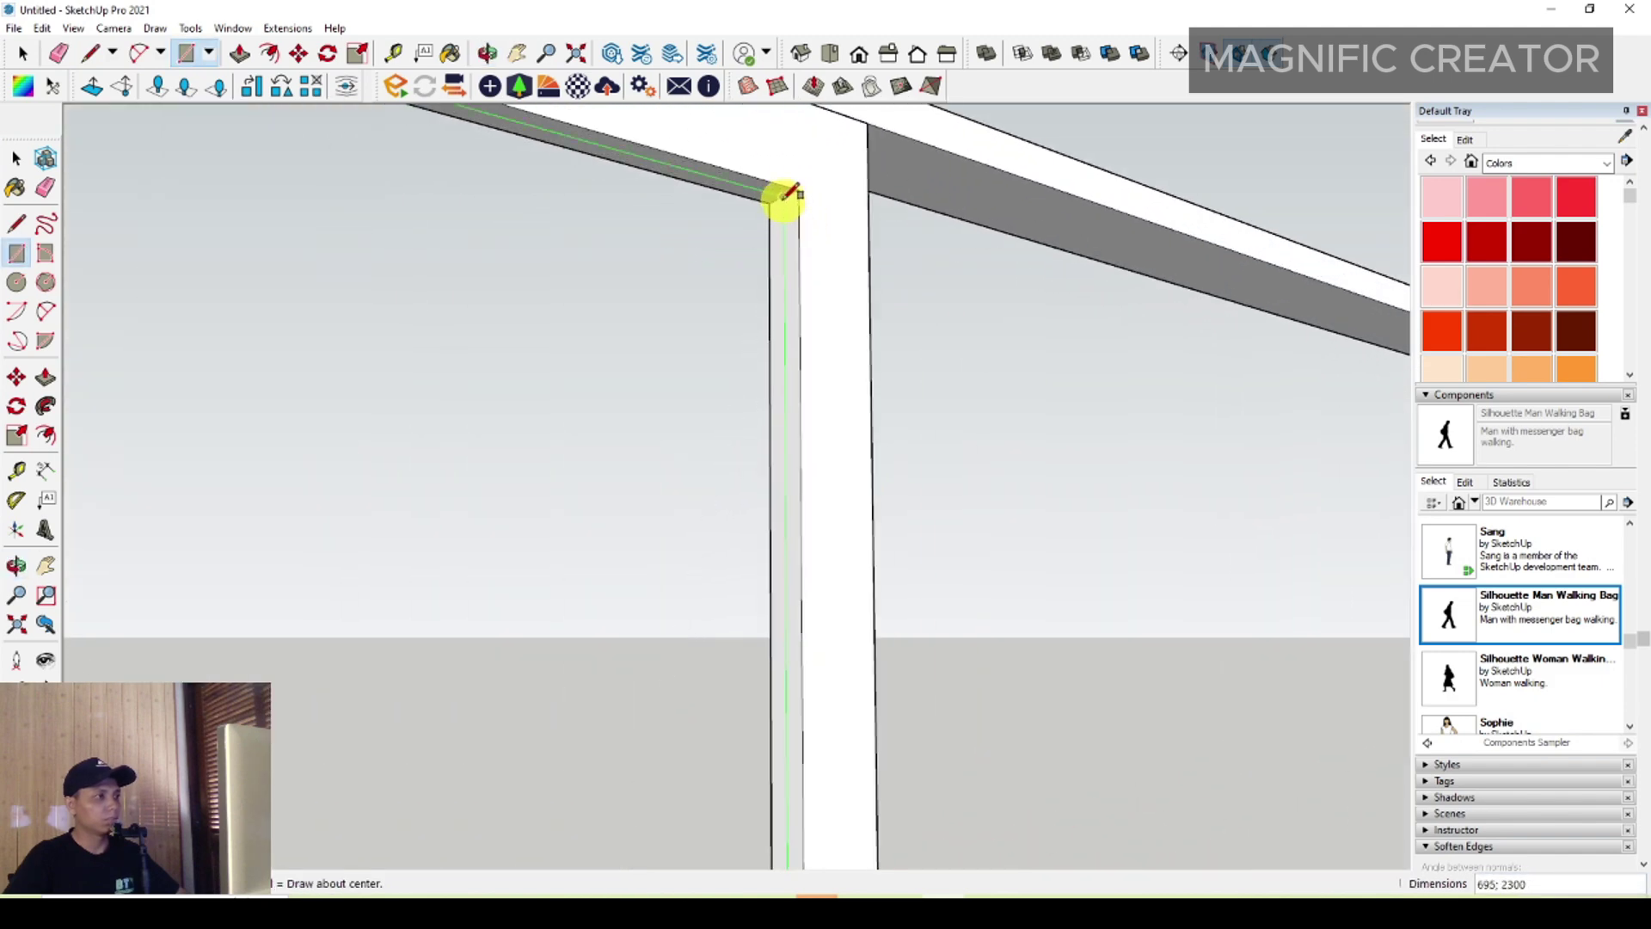
{"action": "left_click", "coordinate": [785, 203]}
{"action": "key", "text": "space"}
{"action": "scroll", "coordinate": [768, 220], "scroll_direction": "up", "scroll_amount": 1}
{"action": "double_click", "coordinate": [768, 220]}
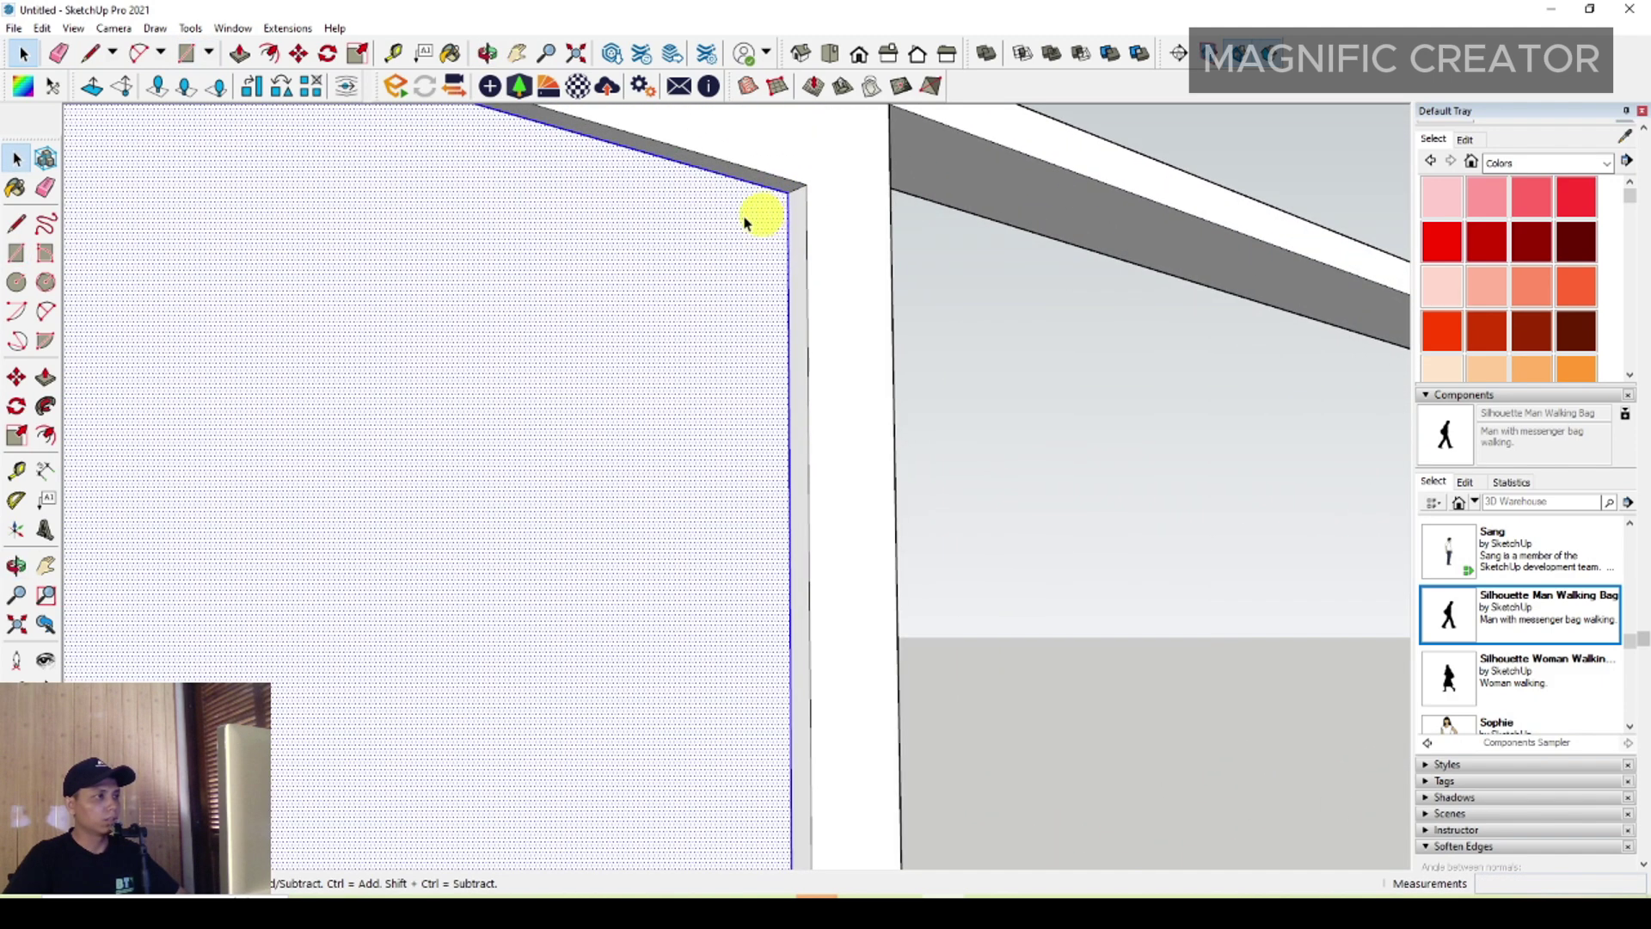
Step: Push/pull the inner panel 6 thick and make it a group
{"action": "left_click", "coordinate": [47, 377]}
{"action": "scroll", "coordinate": [764, 221], "scroll_direction": "down", "scroll_amount": 1}
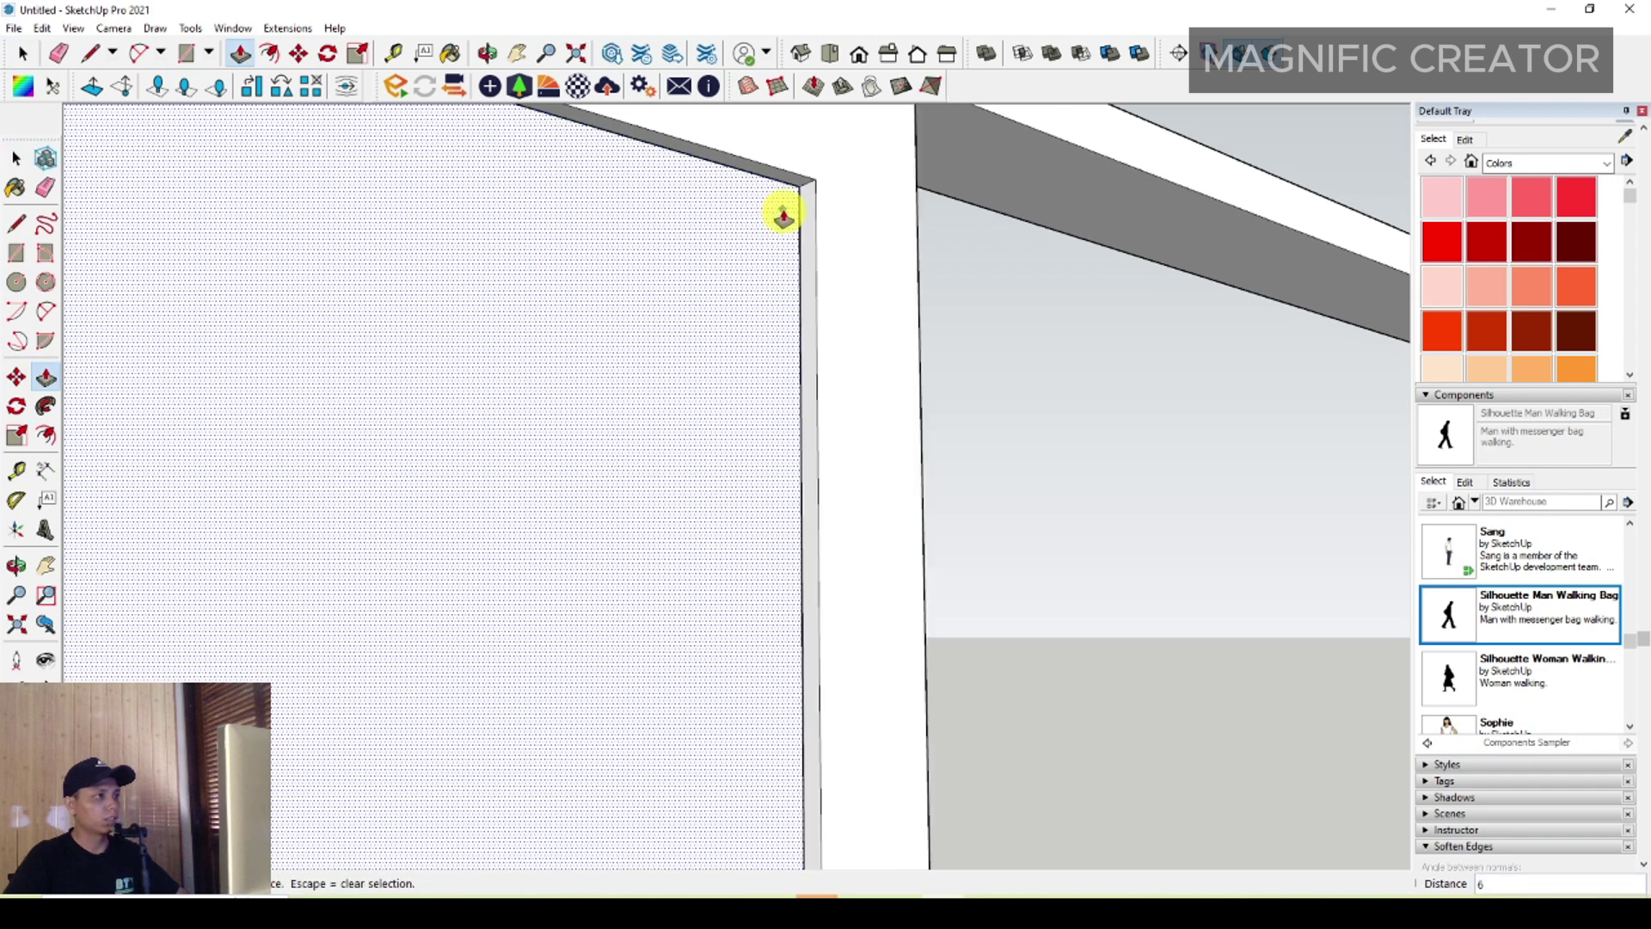
{"action": "key", "text": "space"}
{"action": "right_click", "coordinate": [782, 207]}
{"action": "left_click", "coordinate": [864, 342]}
{"action": "scroll", "coordinate": [748, 424], "scroll_direction": "down", "scroll_amount": 3}
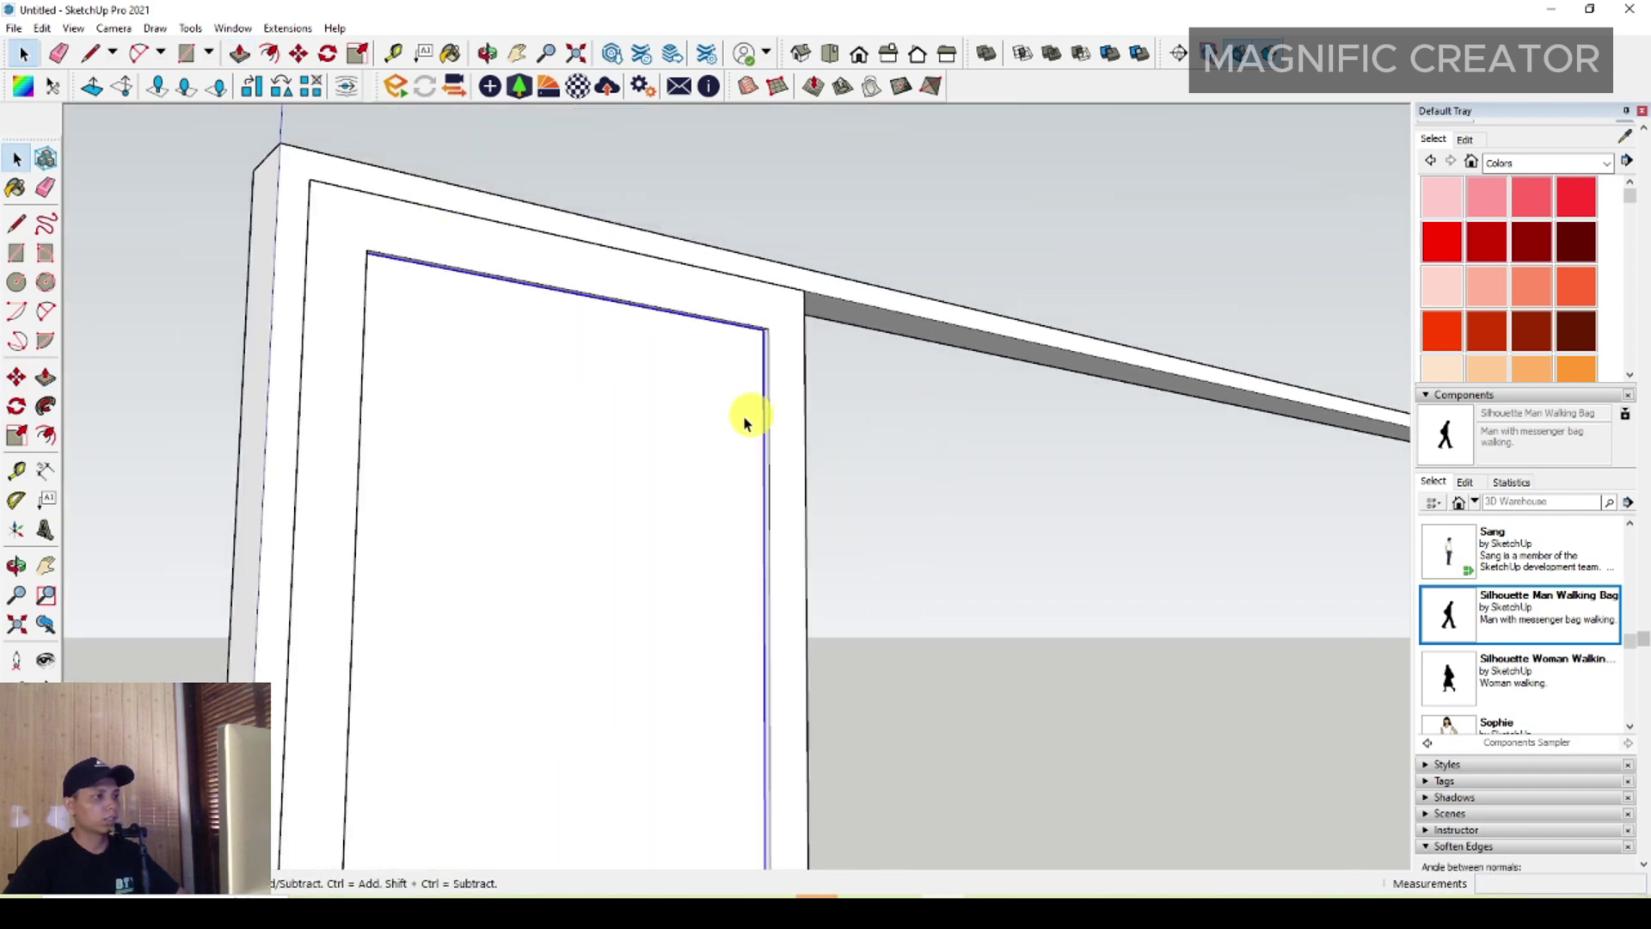
{"action": "mouse_move", "coordinate": [748, 424]}
{"action": "middle_mouse_down"}
{"action": "mouse_move", "coordinate": [720, 534]}
{"action": "mouse_move", "coordinate": [1602, 328]}
{"action": "middle_mouse_up"}
Step: Paint the door panel with Translucent Glass Gray from the Glass and Mirrors collection
{"action": "scroll", "coordinate": [1538, 447], "scroll_direction": "up", "scroll_amount": 3}
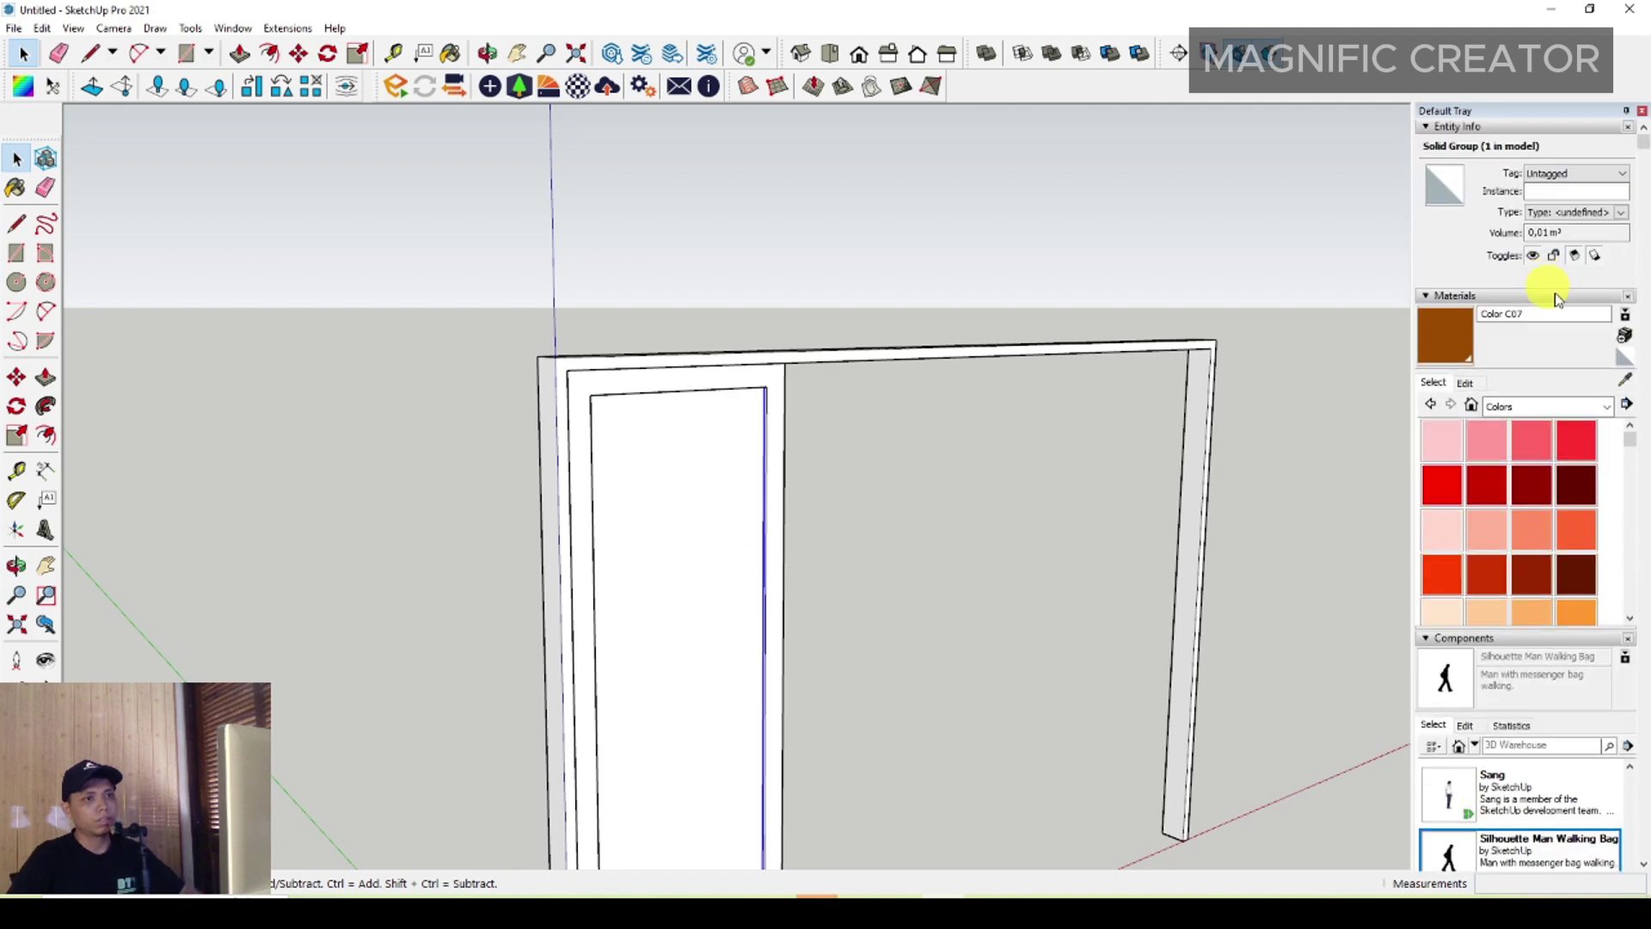
{"action": "left_click", "coordinate": [1604, 406]}
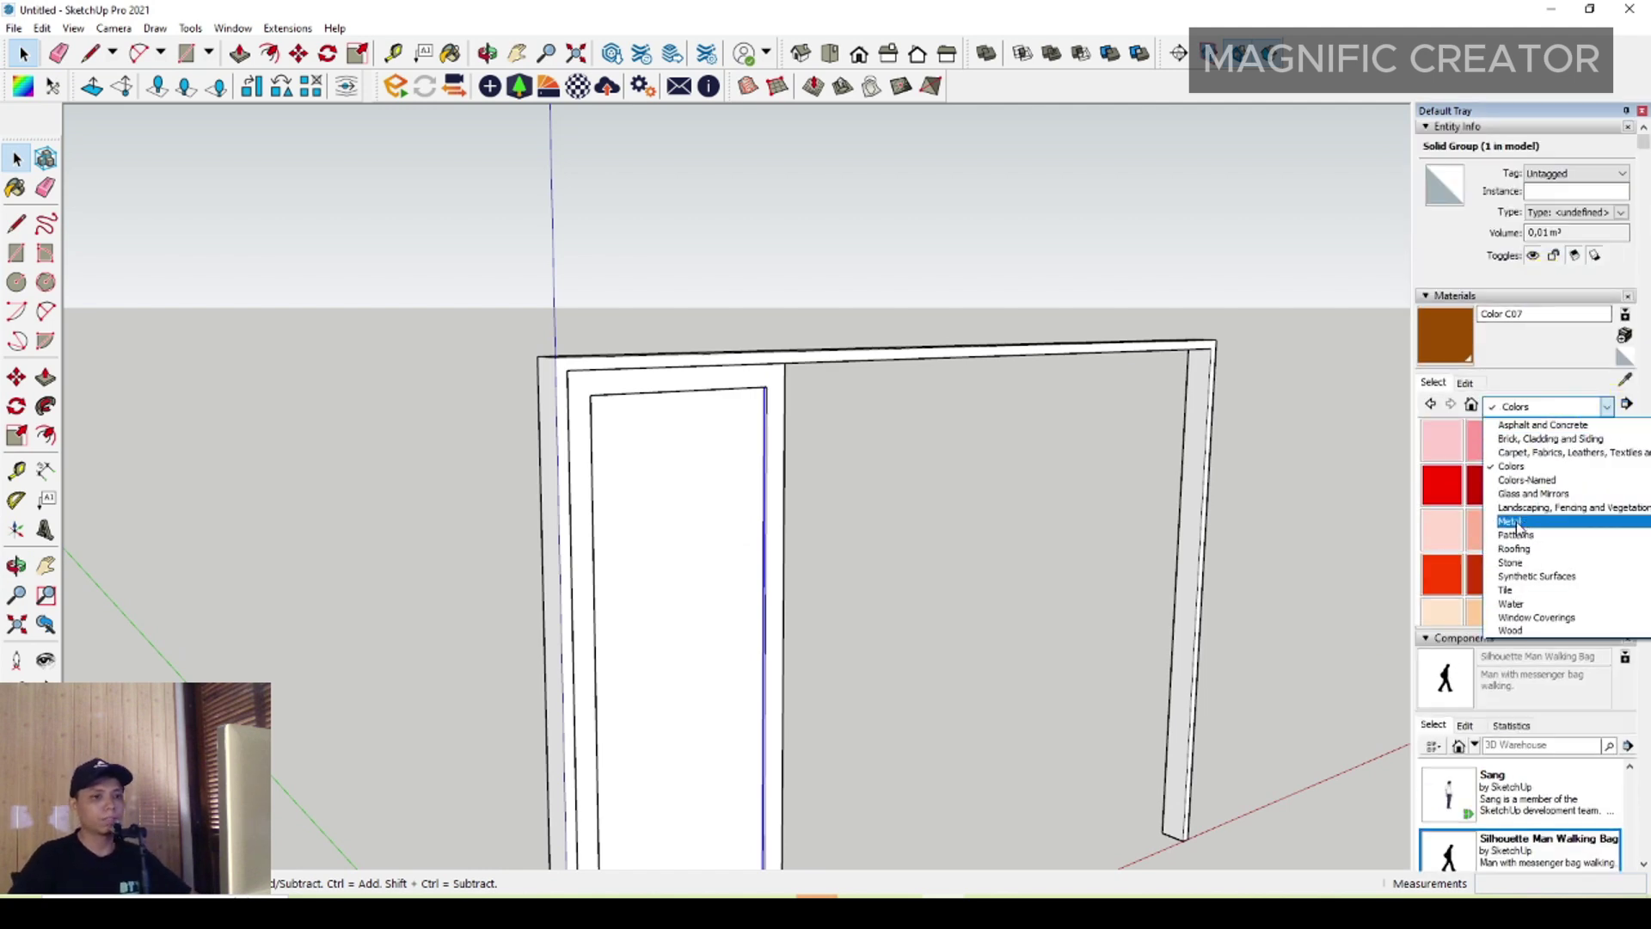
{"action": "left_click", "coordinate": [1514, 494]}
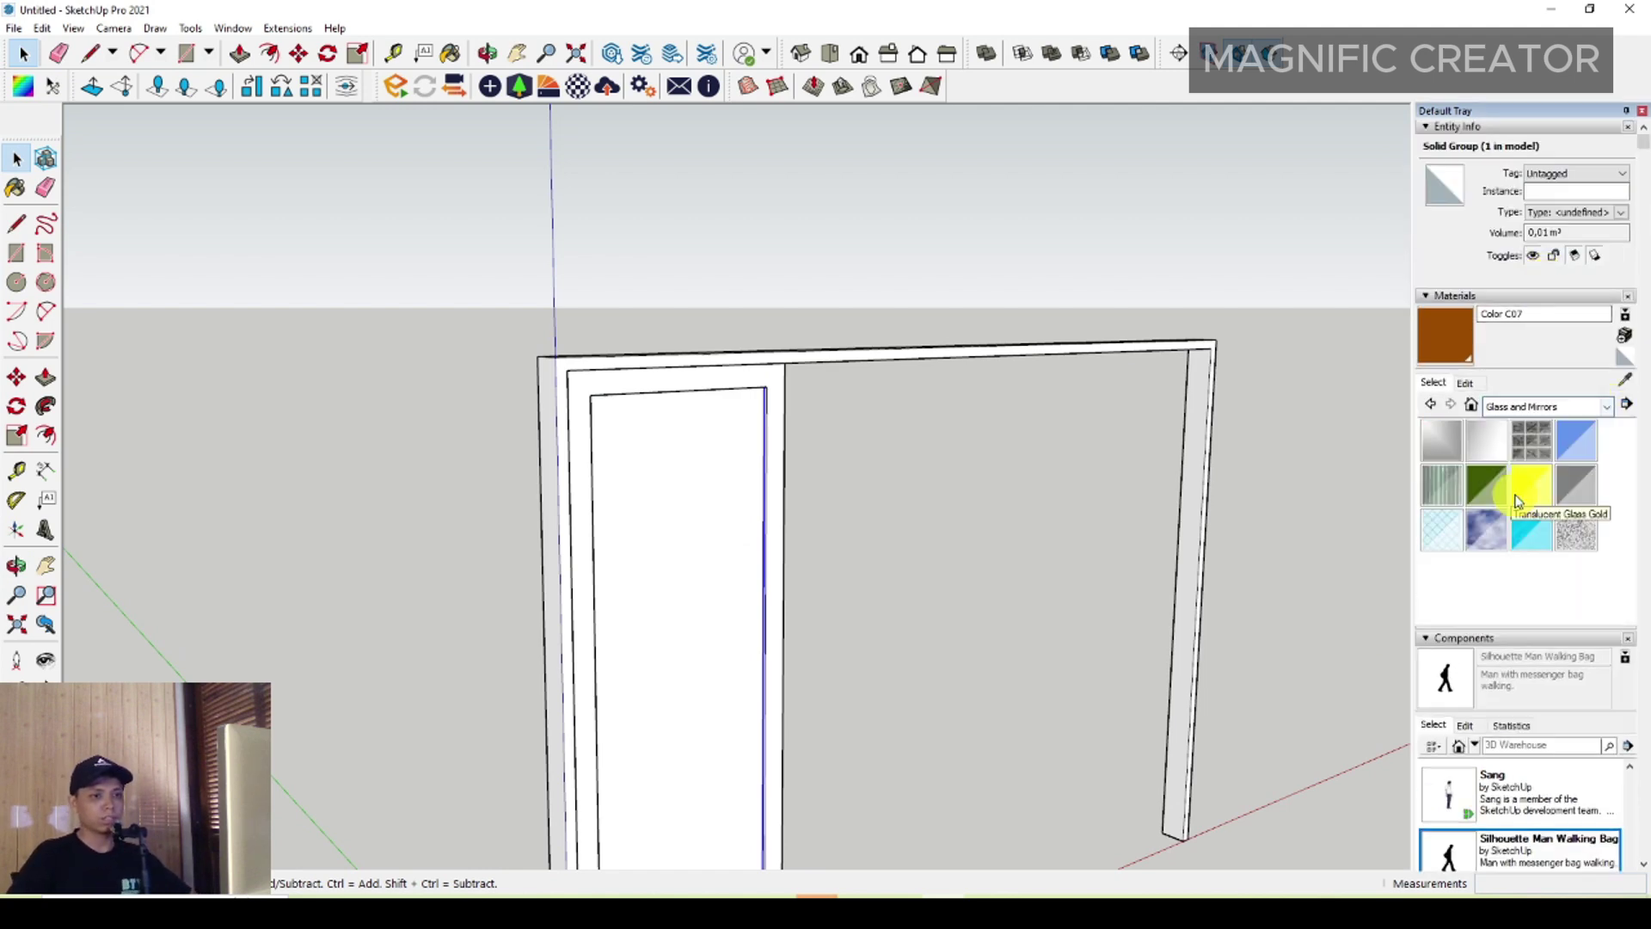
{"action": "left_click", "coordinate": [1582, 469]}
{"action": "left_click", "coordinate": [723, 535]}
{"action": "key", "text": "space"}
Step: Edit the glass material to a darker grey with opacity 30
{"action": "left_click", "coordinate": [1465, 383]}
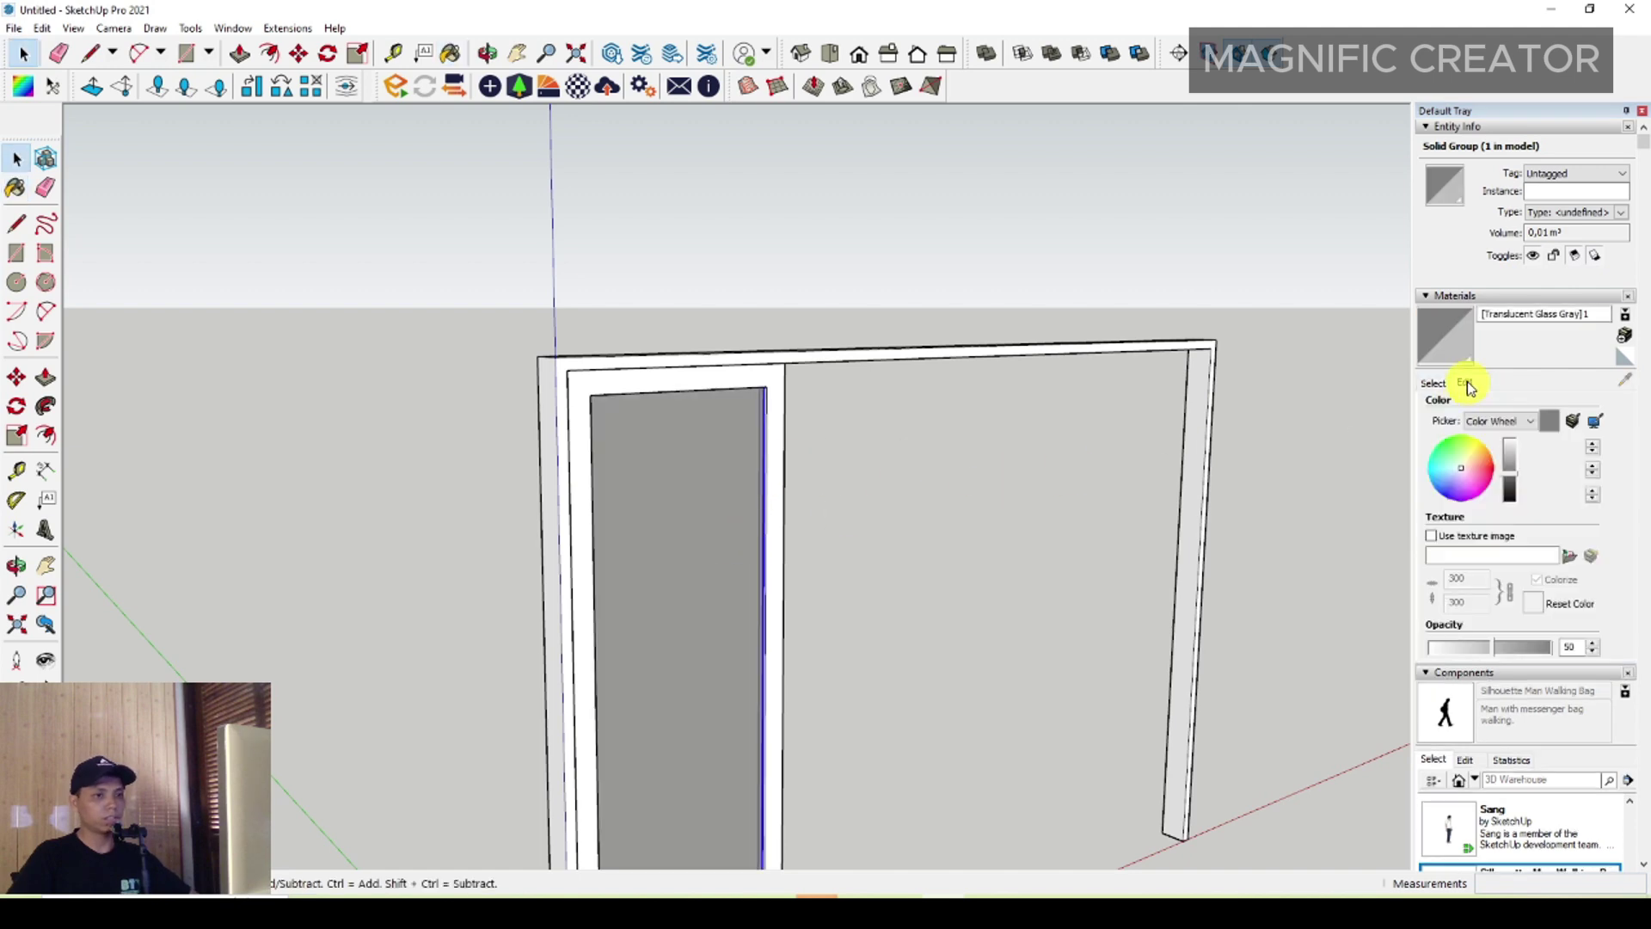
{"action": "left_click_drag", "start_coordinate": [1506, 460], "coordinate": [1513, 456]}
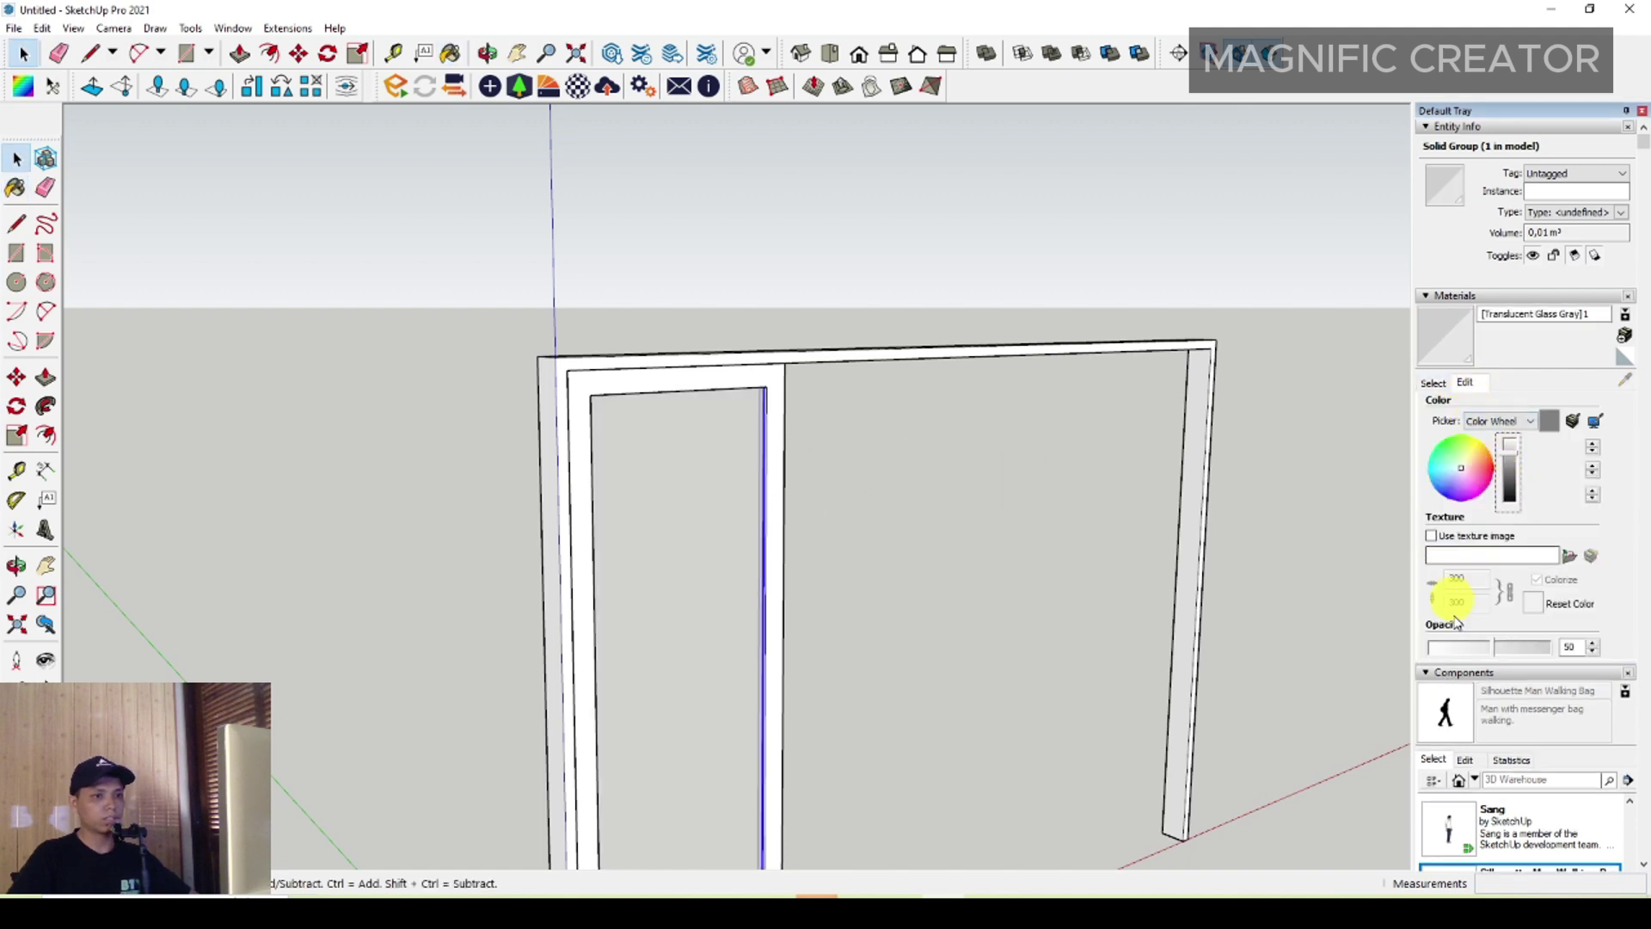
{"action": "left_click_drag", "start_coordinate": [1474, 650], "coordinate": [1498, 651]}
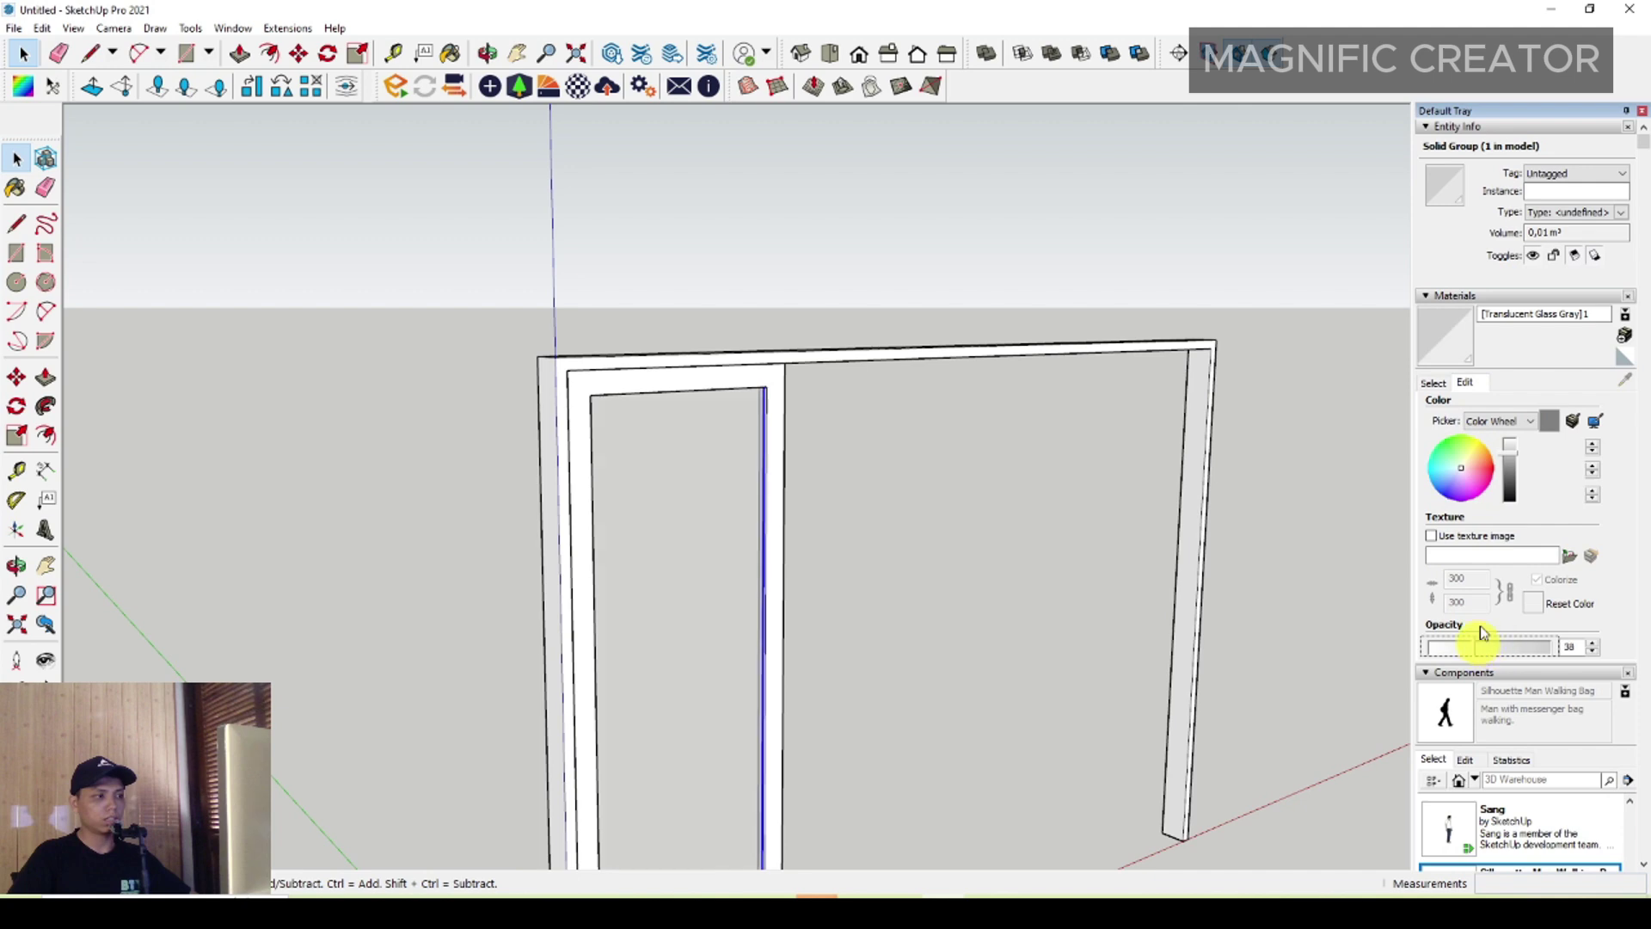
{"action": "left_click", "coordinate": [1511, 488]}
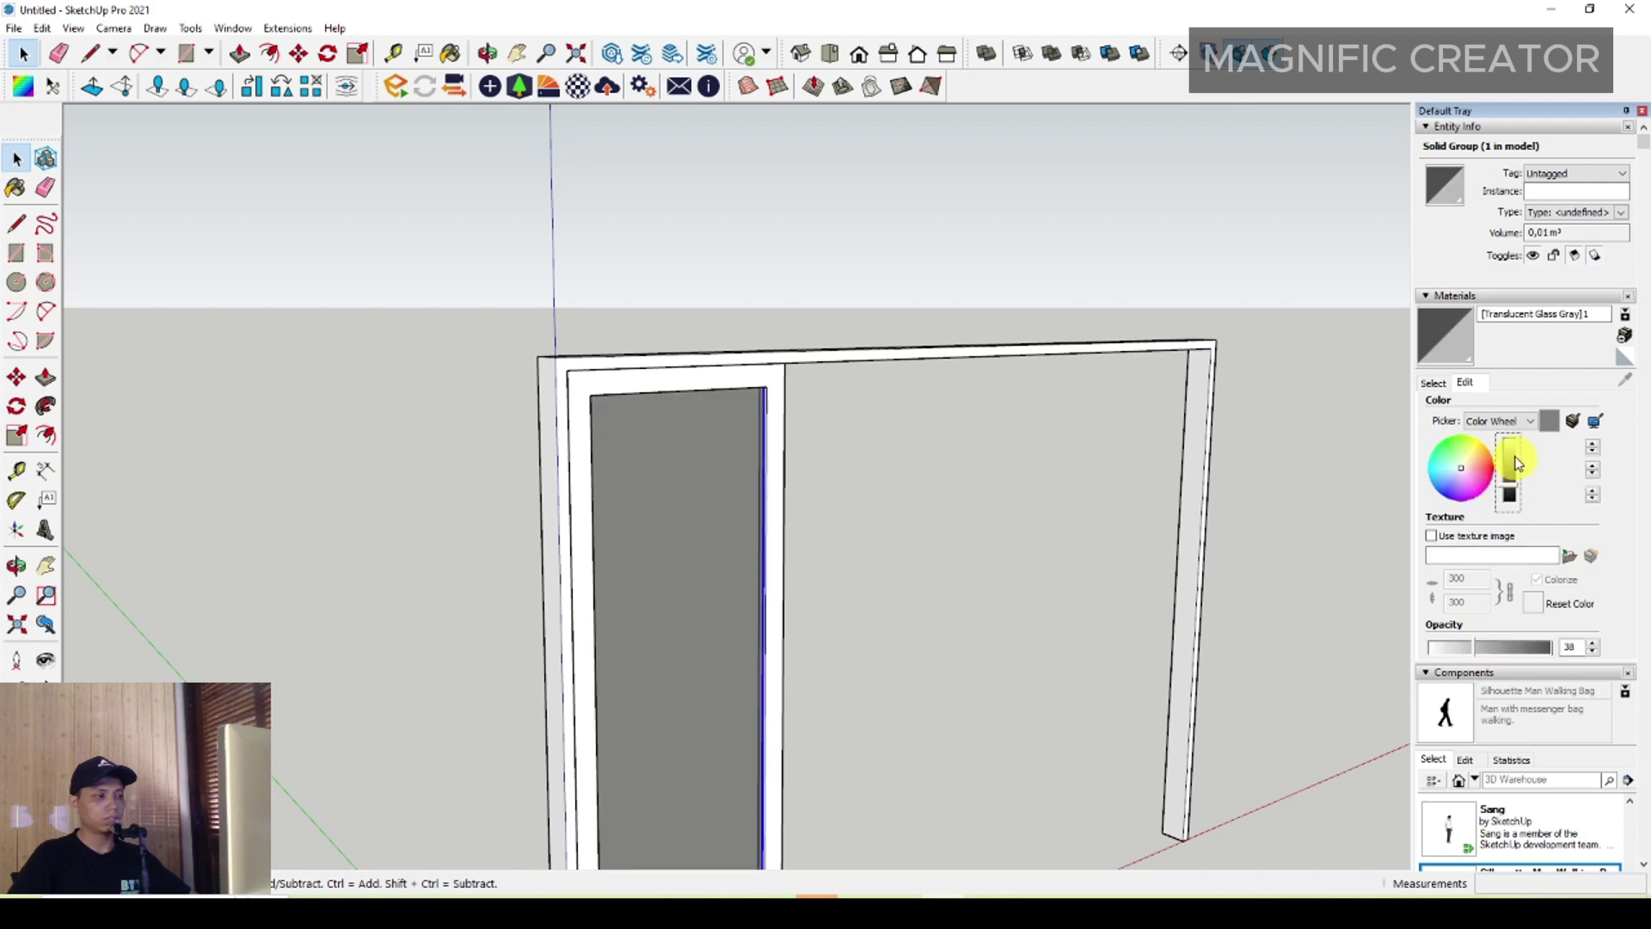
{"action": "mouse_move", "coordinate": [663, 527]}
{"action": "middle_mouse_down"}
{"action": "mouse_move", "coordinate": [534, 578]}
{"action": "mouse_move", "coordinate": [689, 519]}
{"action": "middle_mouse_up"}
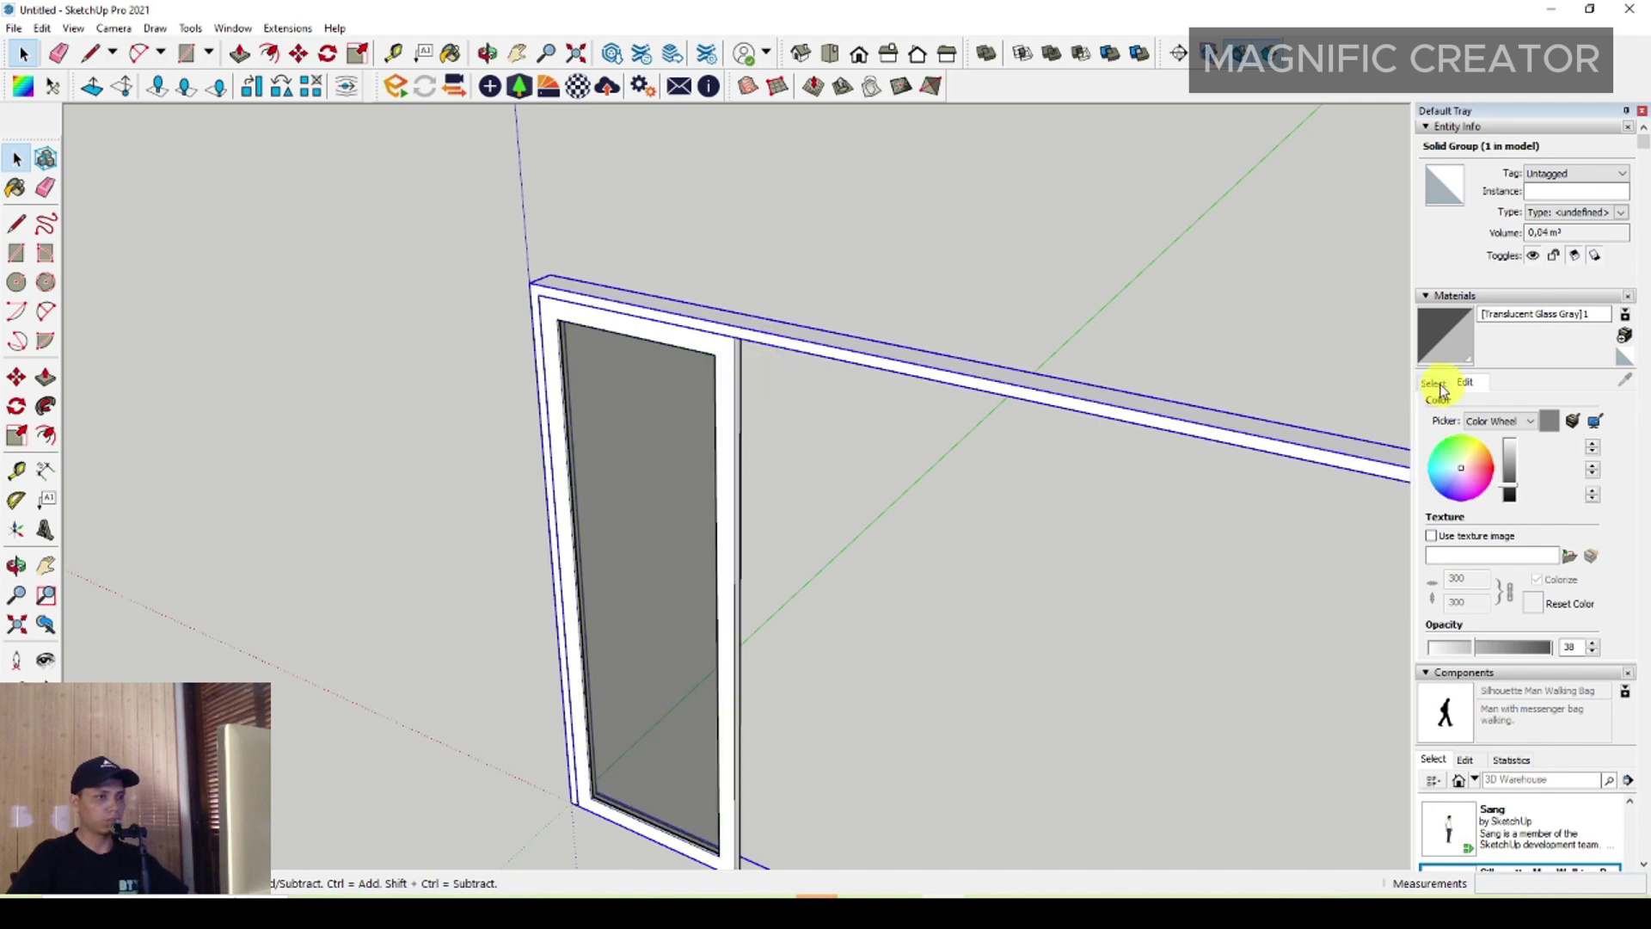
Step: Switch the material library to Colors and scroll down to the grey swatches
{"action": "left_click", "coordinate": [1443, 389]}
{"action": "left_click", "coordinate": [1604, 406]}
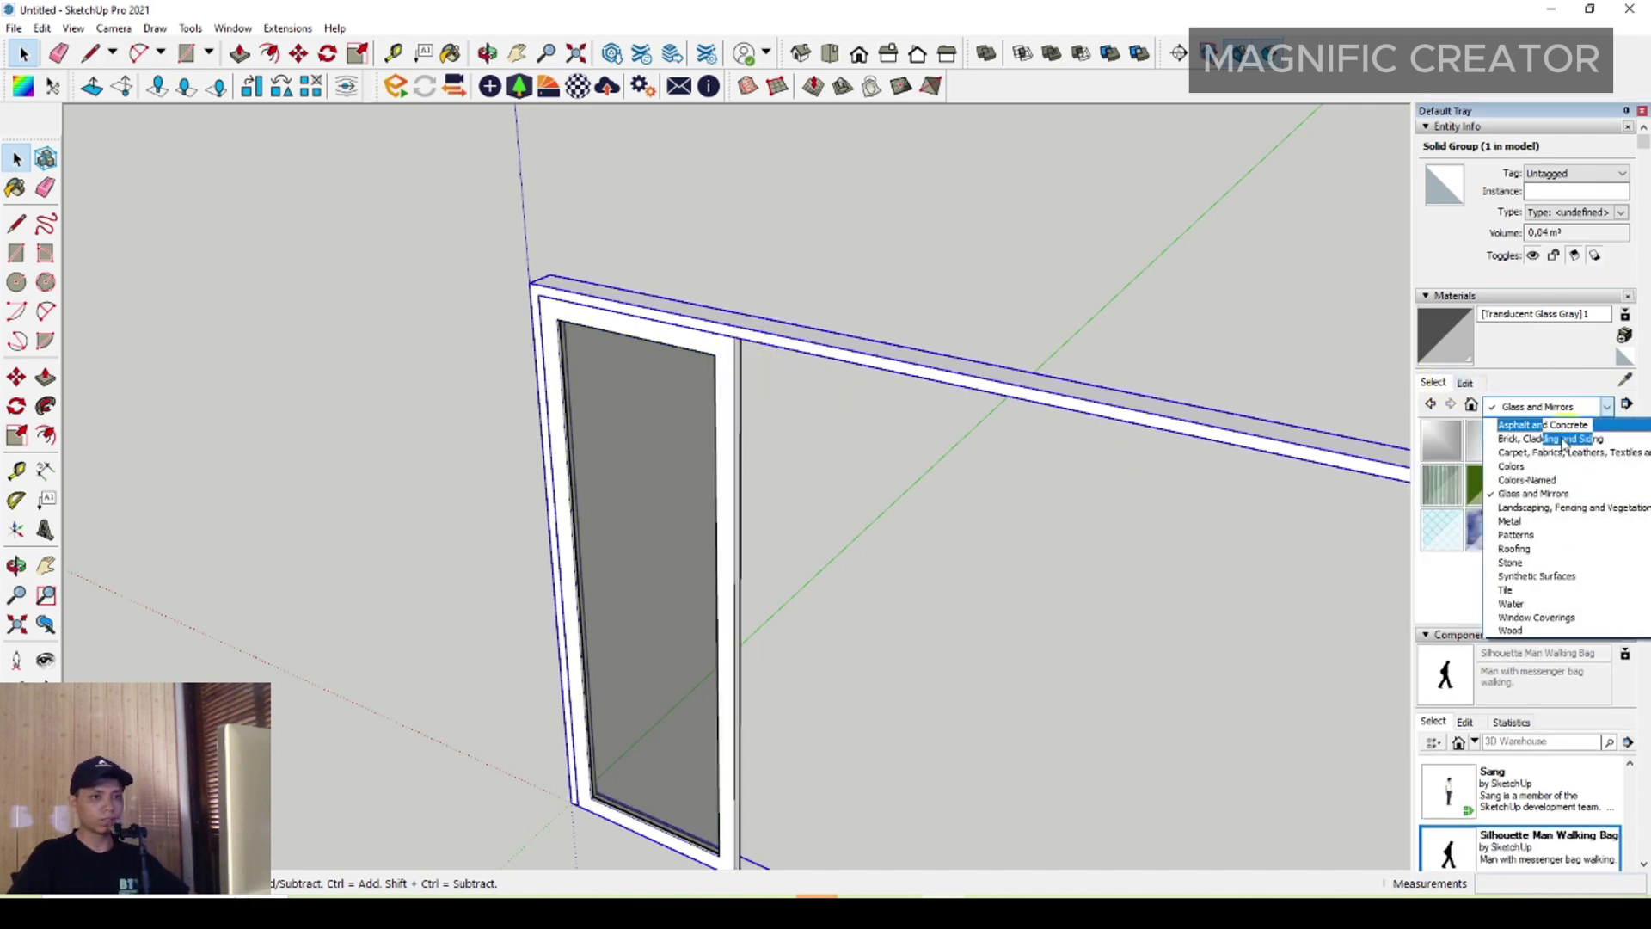
{"action": "left_click", "coordinate": [1518, 471]}
{"action": "scroll", "coordinate": [1517, 502], "scroll_direction": "down", "scroll_amount": 3}
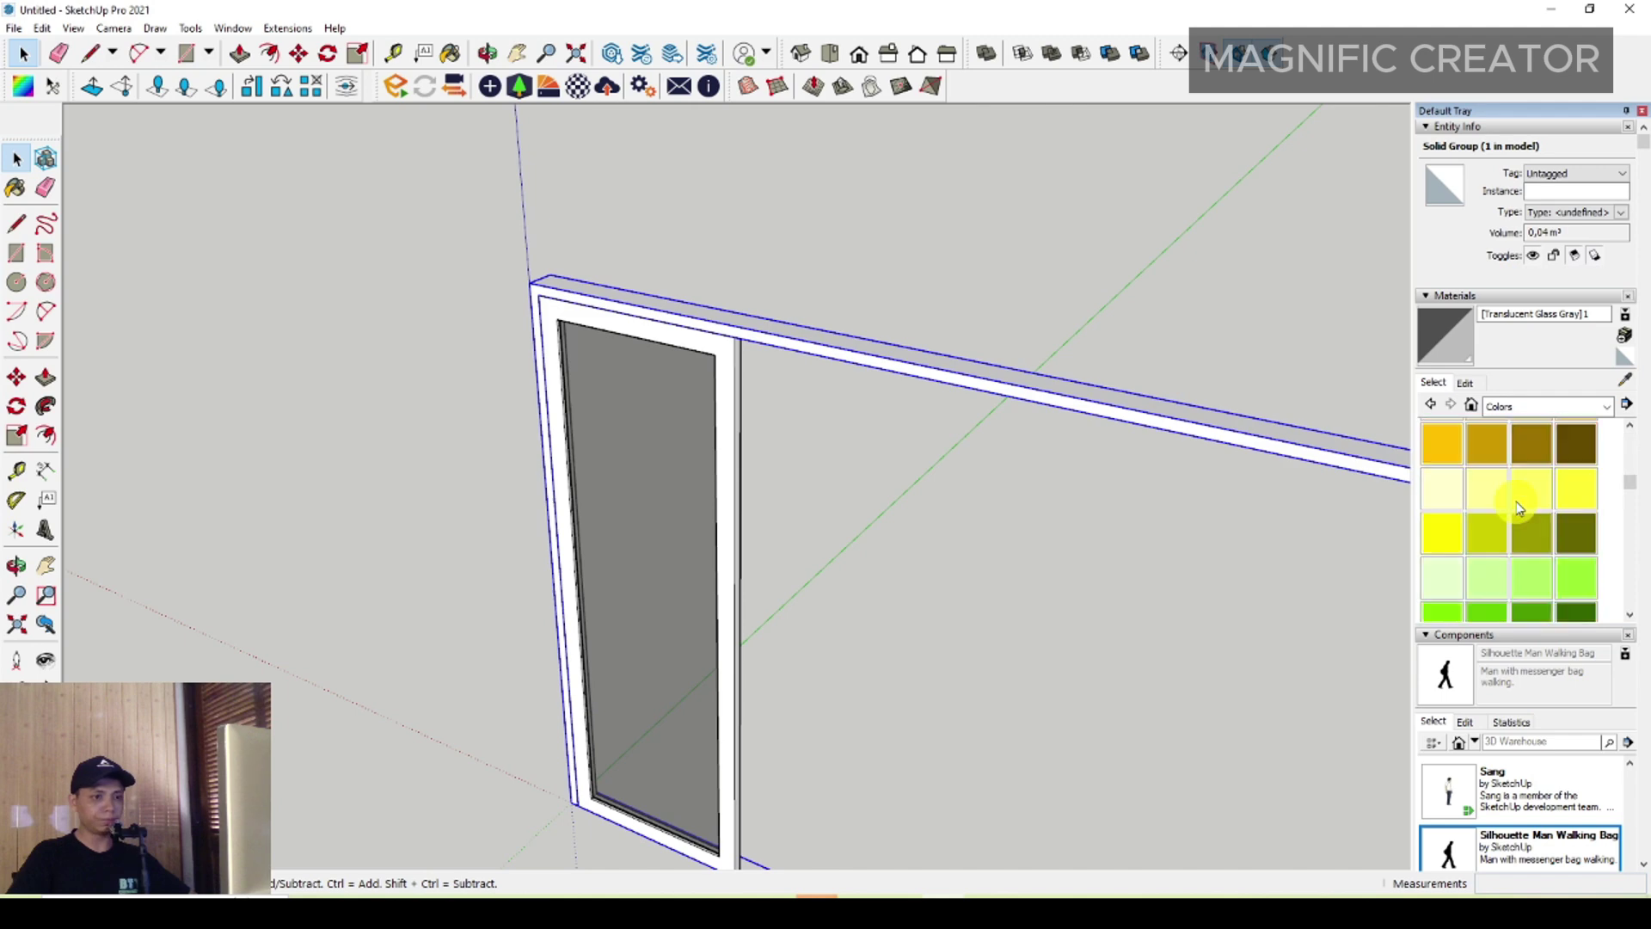
{"action": "scroll", "coordinate": [1510, 502], "scroll_direction": "down", "scroll_amount": 3}
{"action": "scroll", "coordinate": [1506, 505], "scroll_direction": "down", "scroll_amount": 3}
{"action": "scroll", "coordinate": [1482, 509], "scroll_direction": "down", "scroll_amount": 2}
{"action": "scroll", "coordinate": [1474, 533], "scroll_direction": "down", "scroll_amount": 3}
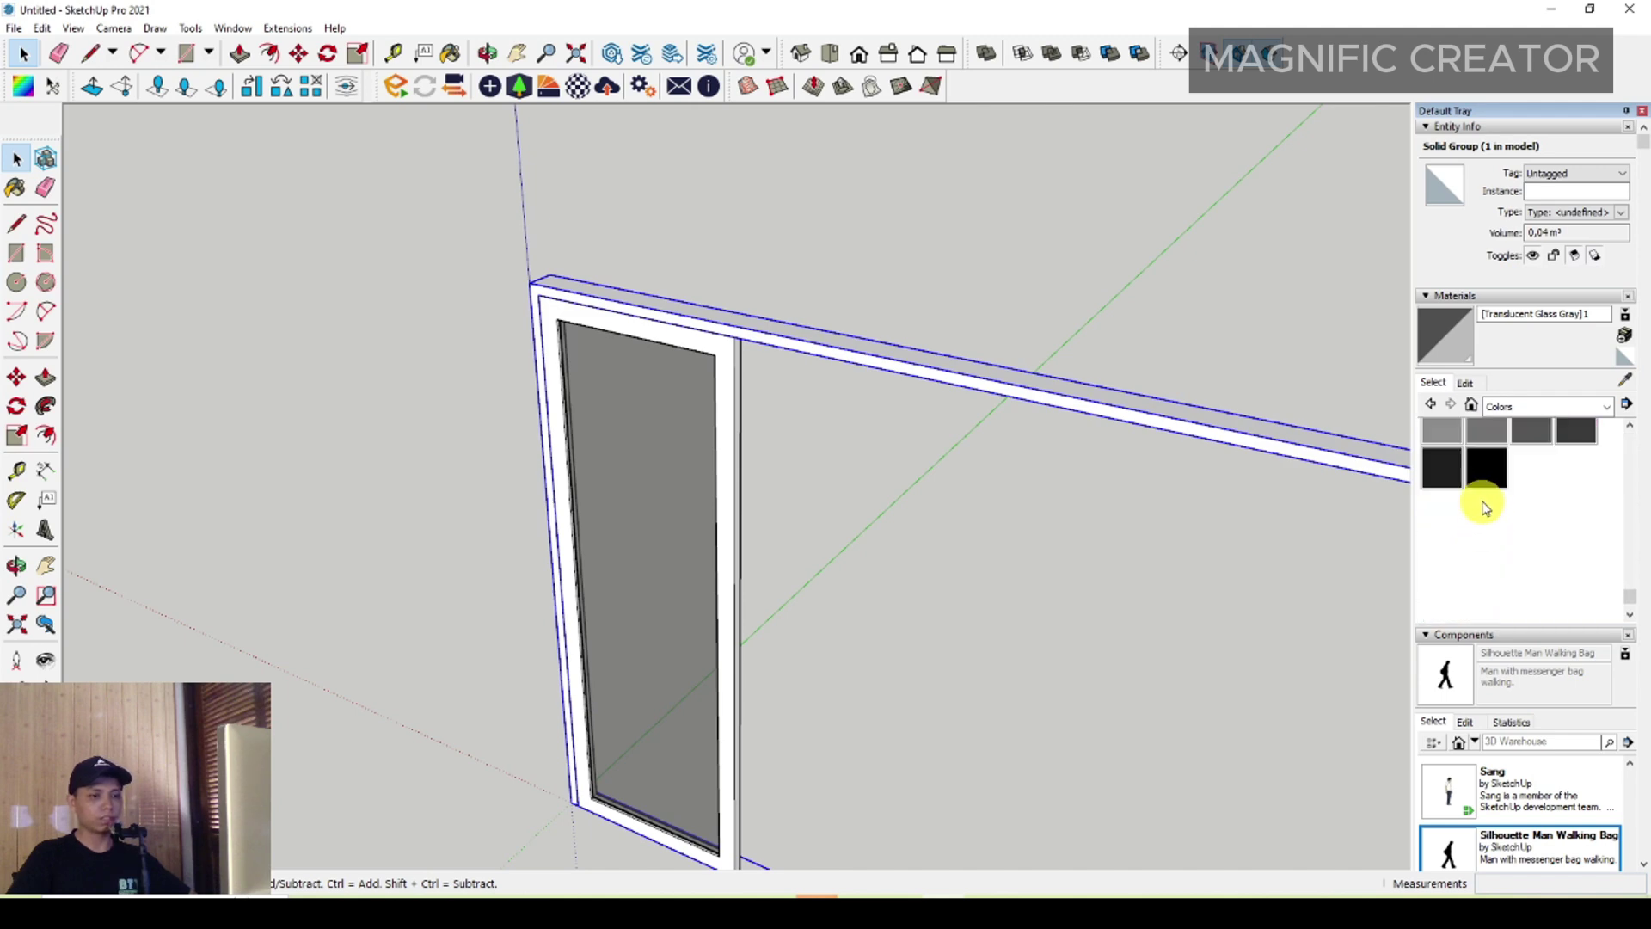
{"action": "scroll", "coordinate": [1481, 505], "scroll_direction": "down", "scroll_amount": 2}
Step: Paint the doorway frame and top beam with dark grey Color M07
{"action": "left_click", "coordinate": [1573, 532]}
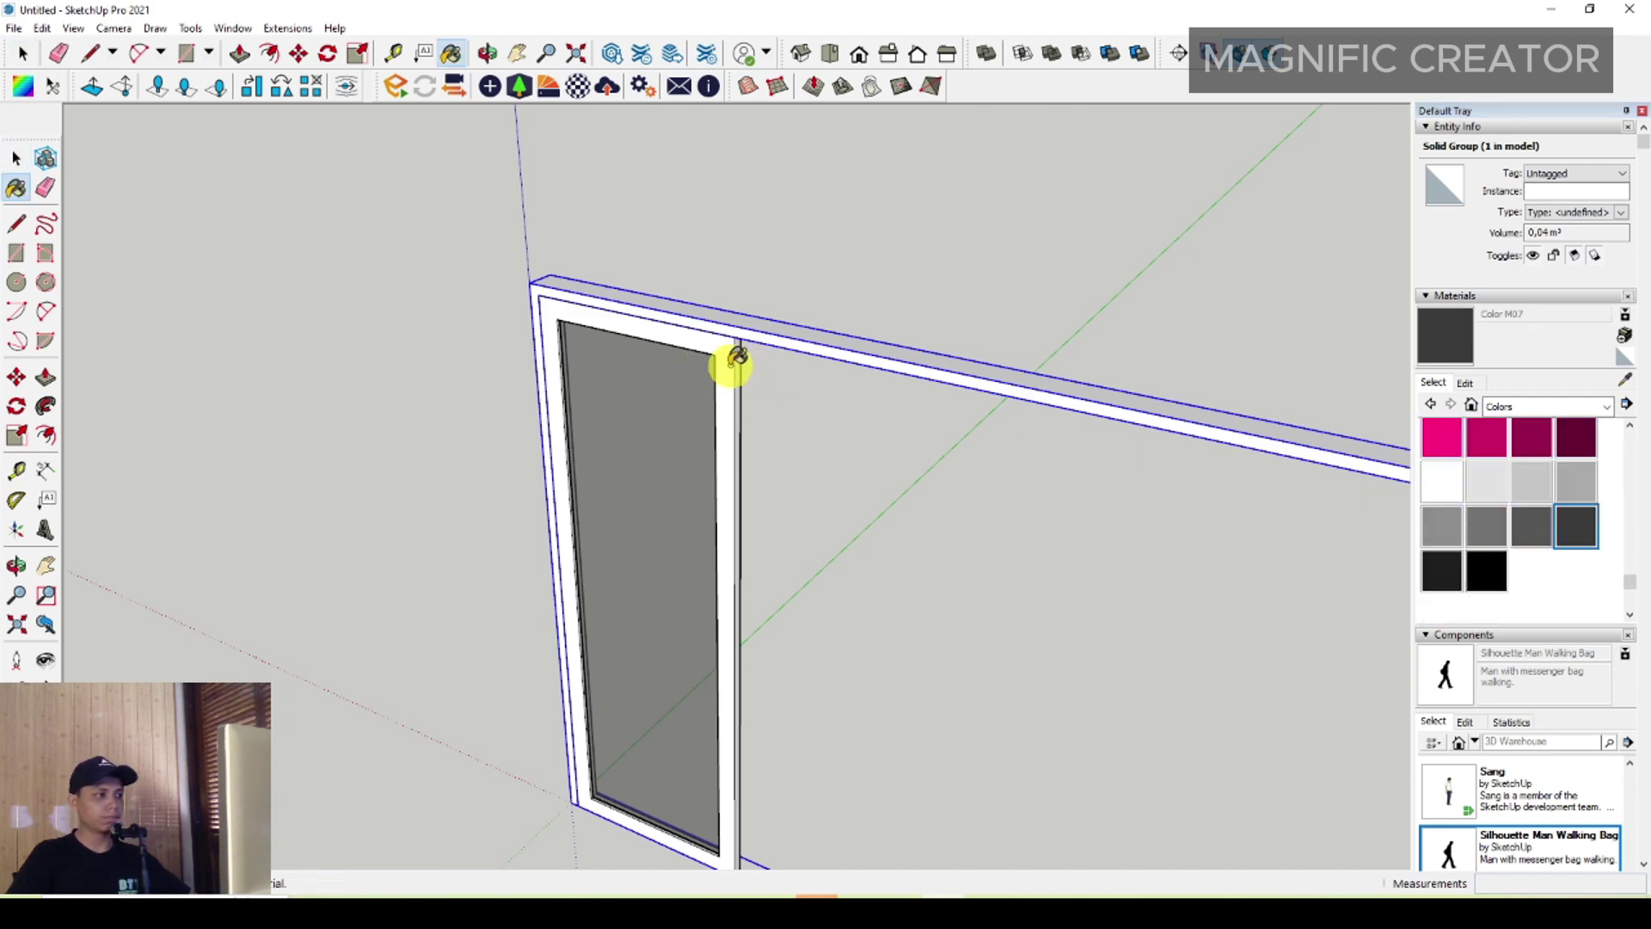
{"action": "left_click", "coordinate": [730, 357]}
{"action": "scroll", "coordinate": [660, 391], "scroll_direction": "down", "scroll_amount": 3}
{"action": "mouse_move", "coordinate": [593, 461]}
{"action": "middle_mouse_down"}
{"action": "mouse_move", "coordinate": [841, 424]}
{"action": "mouse_move", "coordinate": [781, 483]}
{"action": "mouse_move", "coordinate": [892, 473]}
{"action": "middle_mouse_up"}
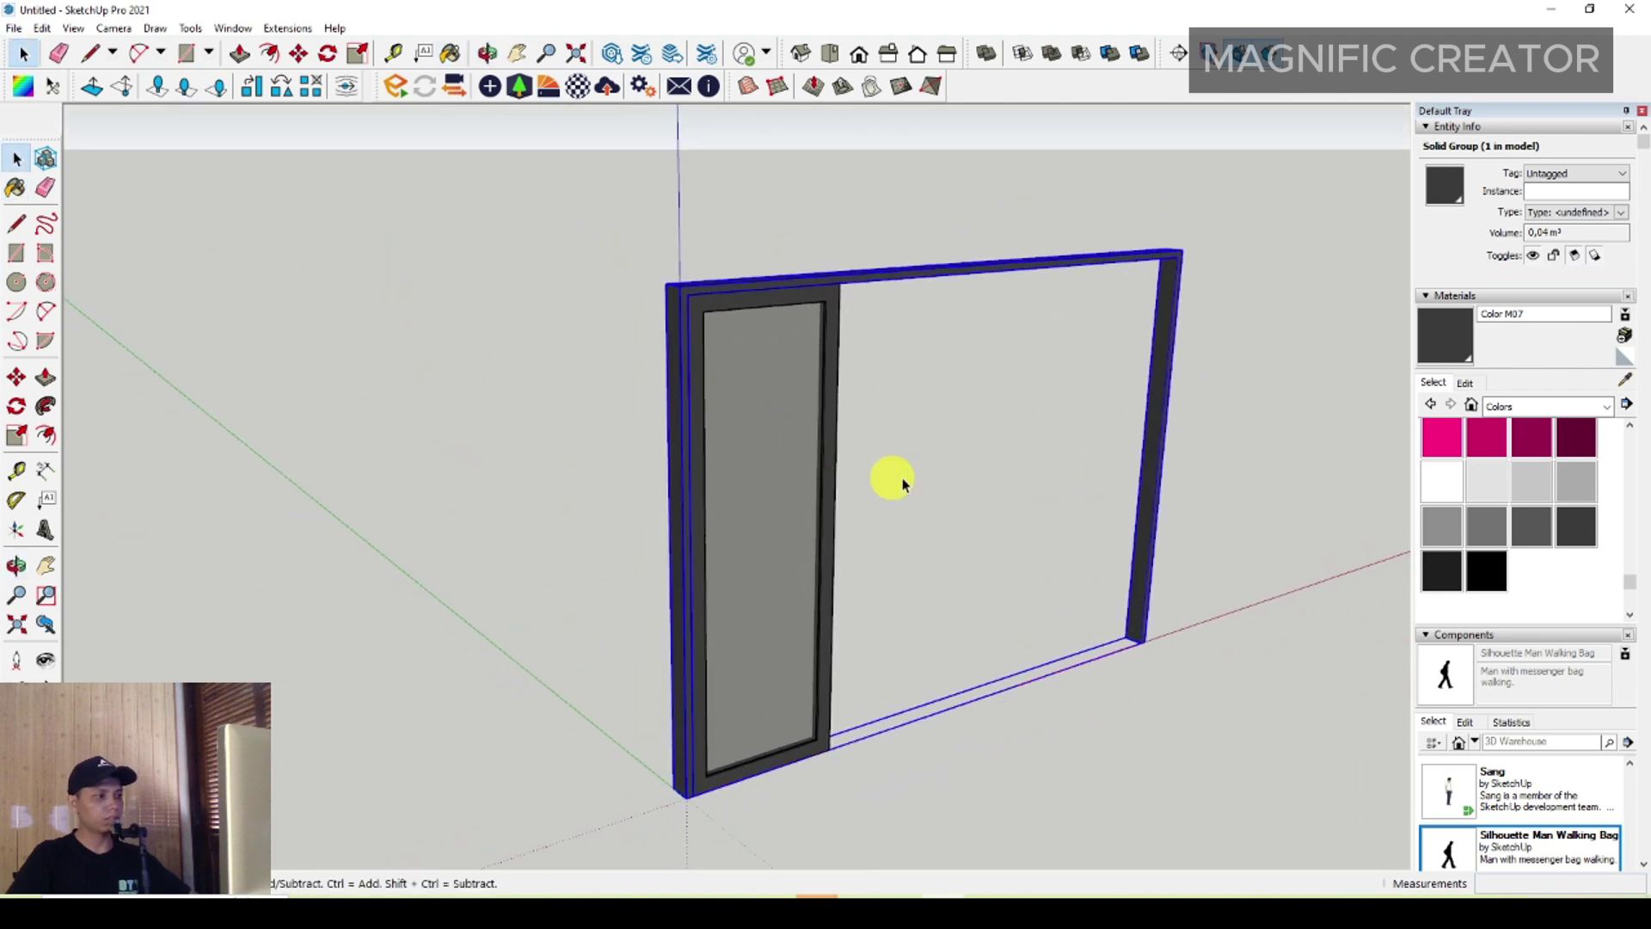
{"action": "left_click", "coordinate": [858, 579]}
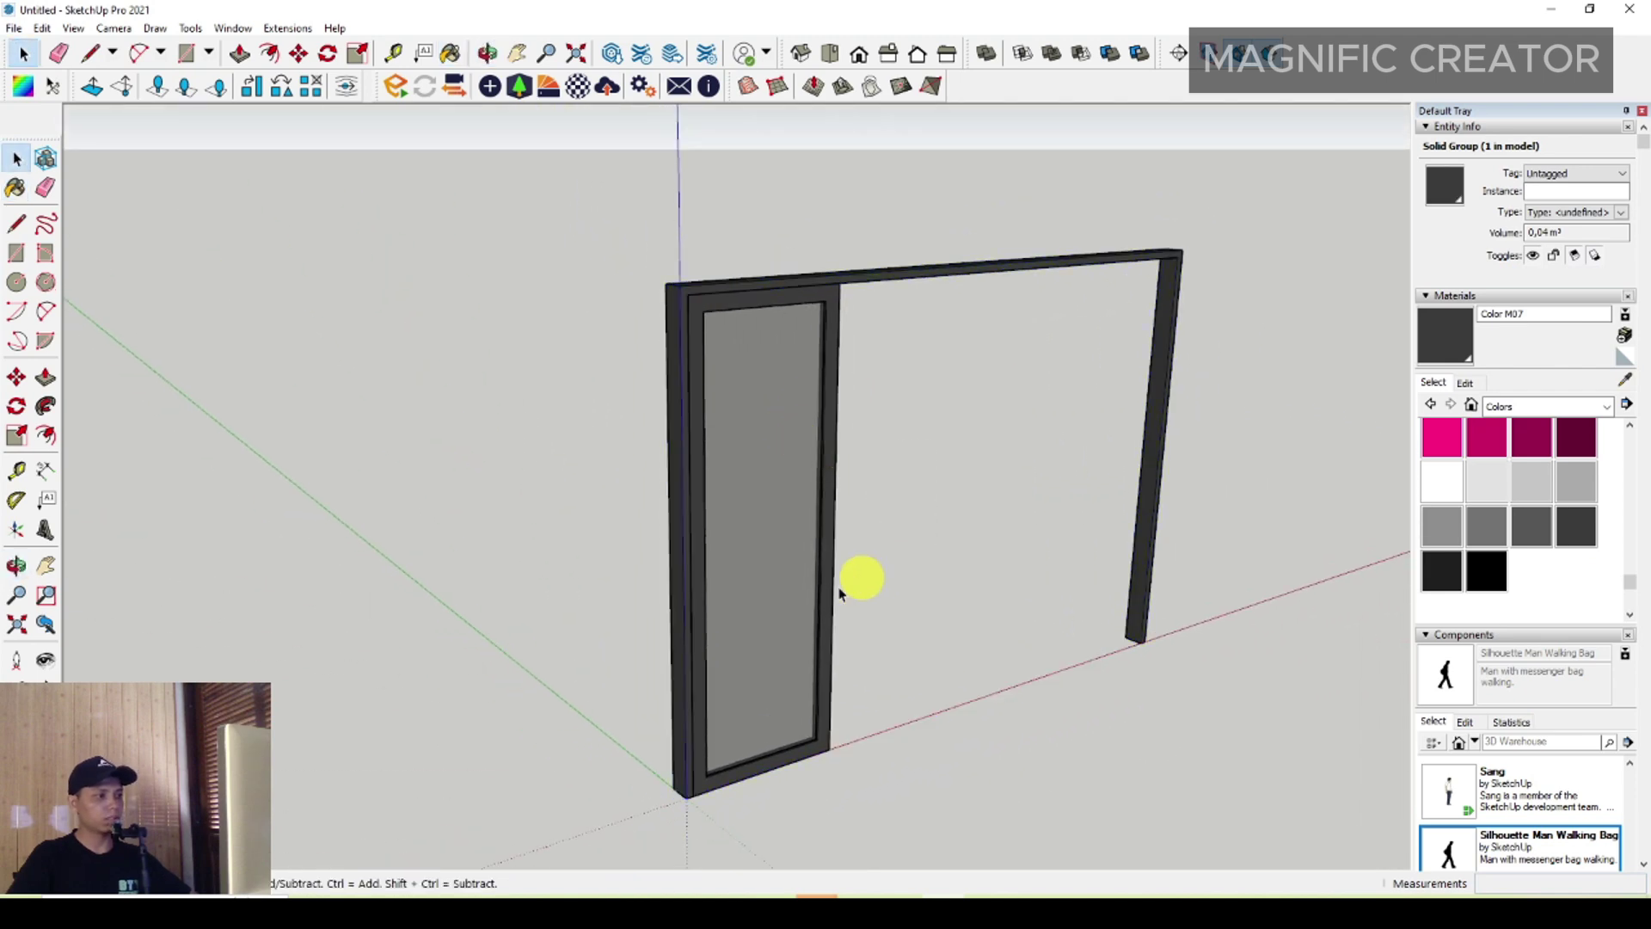
{"action": "scroll", "coordinate": [789, 655], "scroll_direction": "up", "scroll_amount": 3}
{"action": "scroll", "coordinate": [792, 645], "scroll_direction": "up", "scroll_amount": 2}
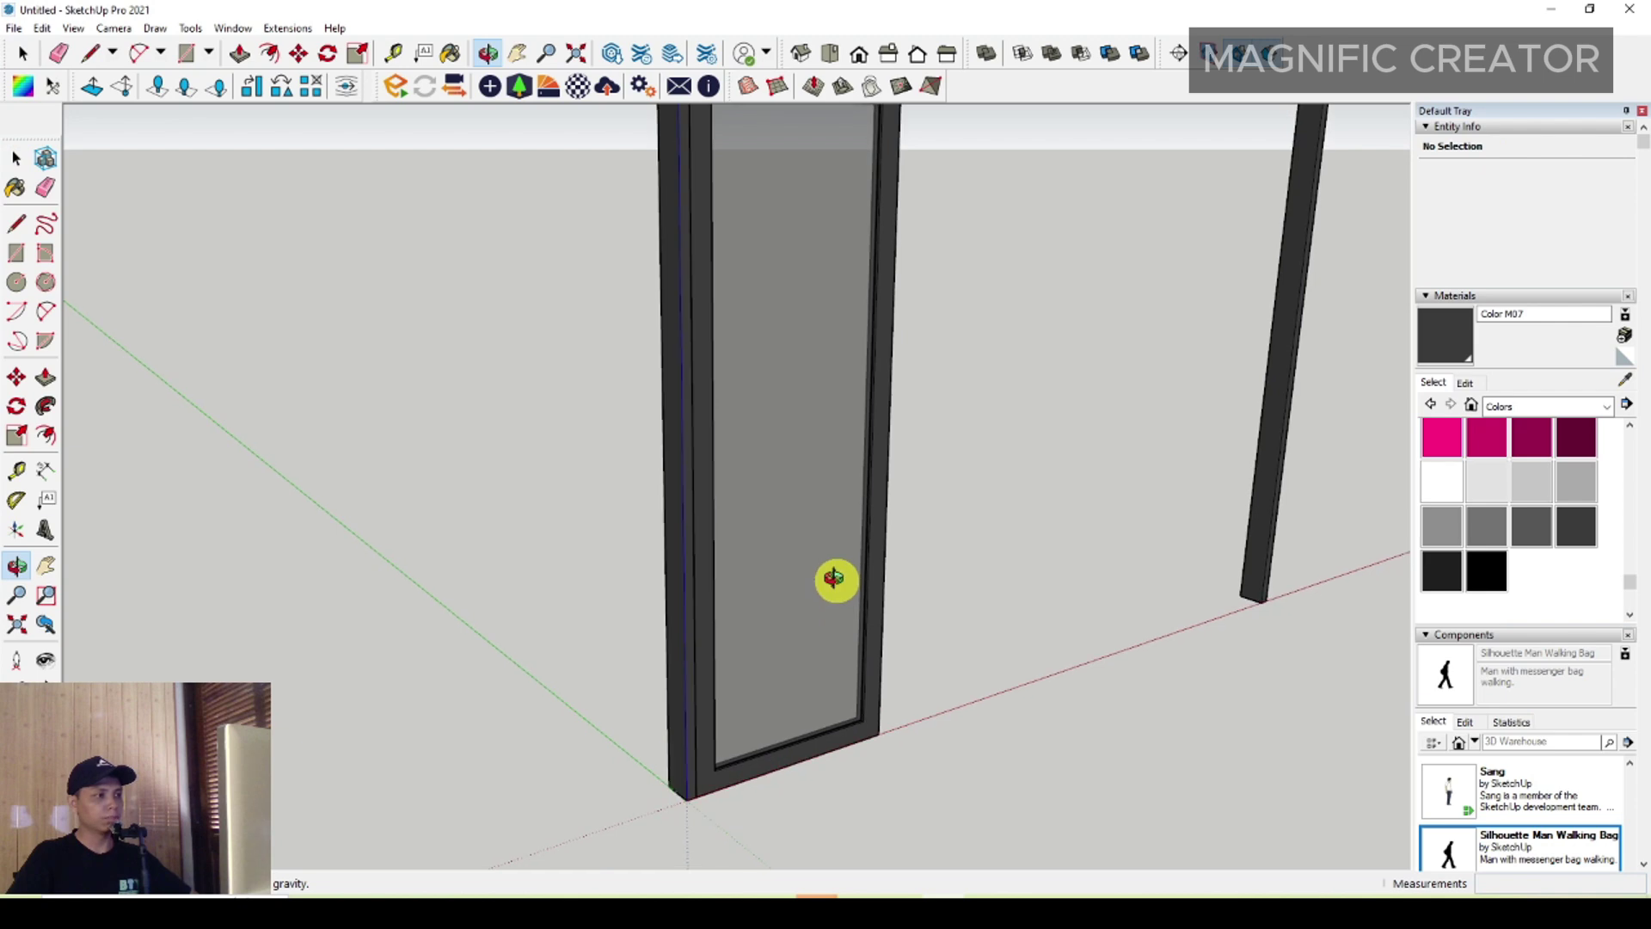
Step: Draw a thin rectangle along the glass panel's bottom edge and select its faces
{"action": "mouse_move", "coordinate": [840, 578]}
{"action": "middle_mouse_down"}
{"action": "mouse_move", "coordinate": [796, 667]}
{"action": "mouse_move", "coordinate": [564, 707]}
{"action": "mouse_move", "coordinate": [748, 693]}
{"action": "mouse_move", "coordinate": [457, 605]}
{"action": "mouse_move", "coordinate": [431, 645]}
{"action": "mouse_move", "coordinate": [834, 572]}
{"action": "mouse_move", "coordinate": [645, 616]}
{"action": "mouse_move", "coordinate": [602, 602]}
{"action": "middle_mouse_up"}
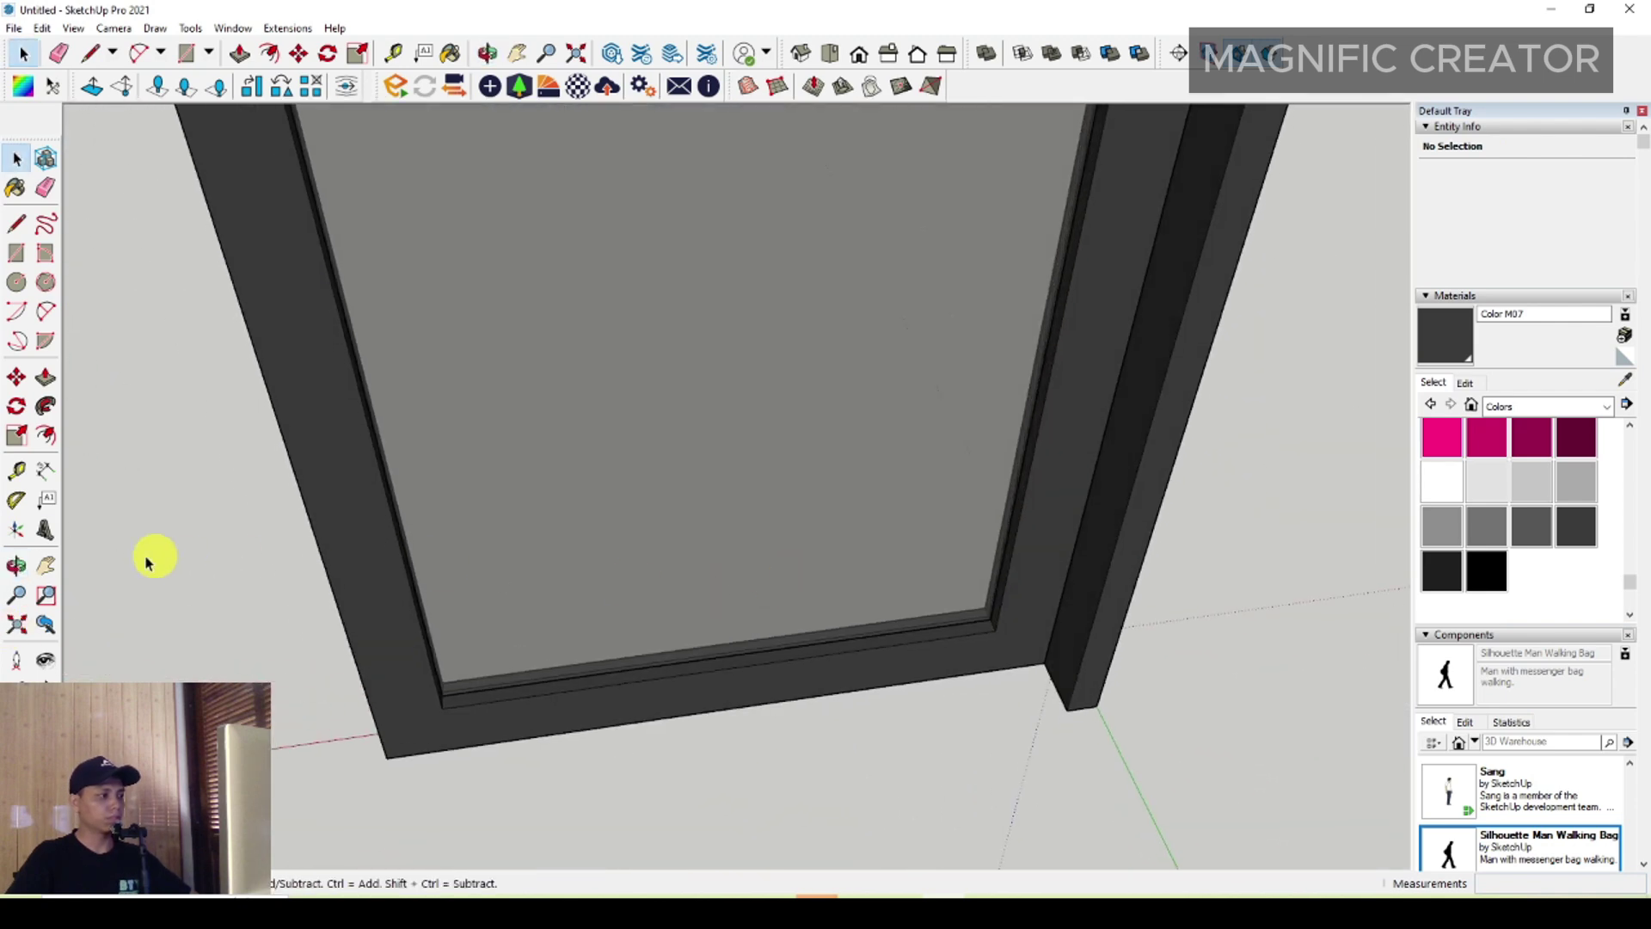
{"action": "left_click", "coordinate": [16, 252]}
{"action": "scroll", "coordinate": [988, 627], "scroll_direction": "up", "scroll_amount": 2}
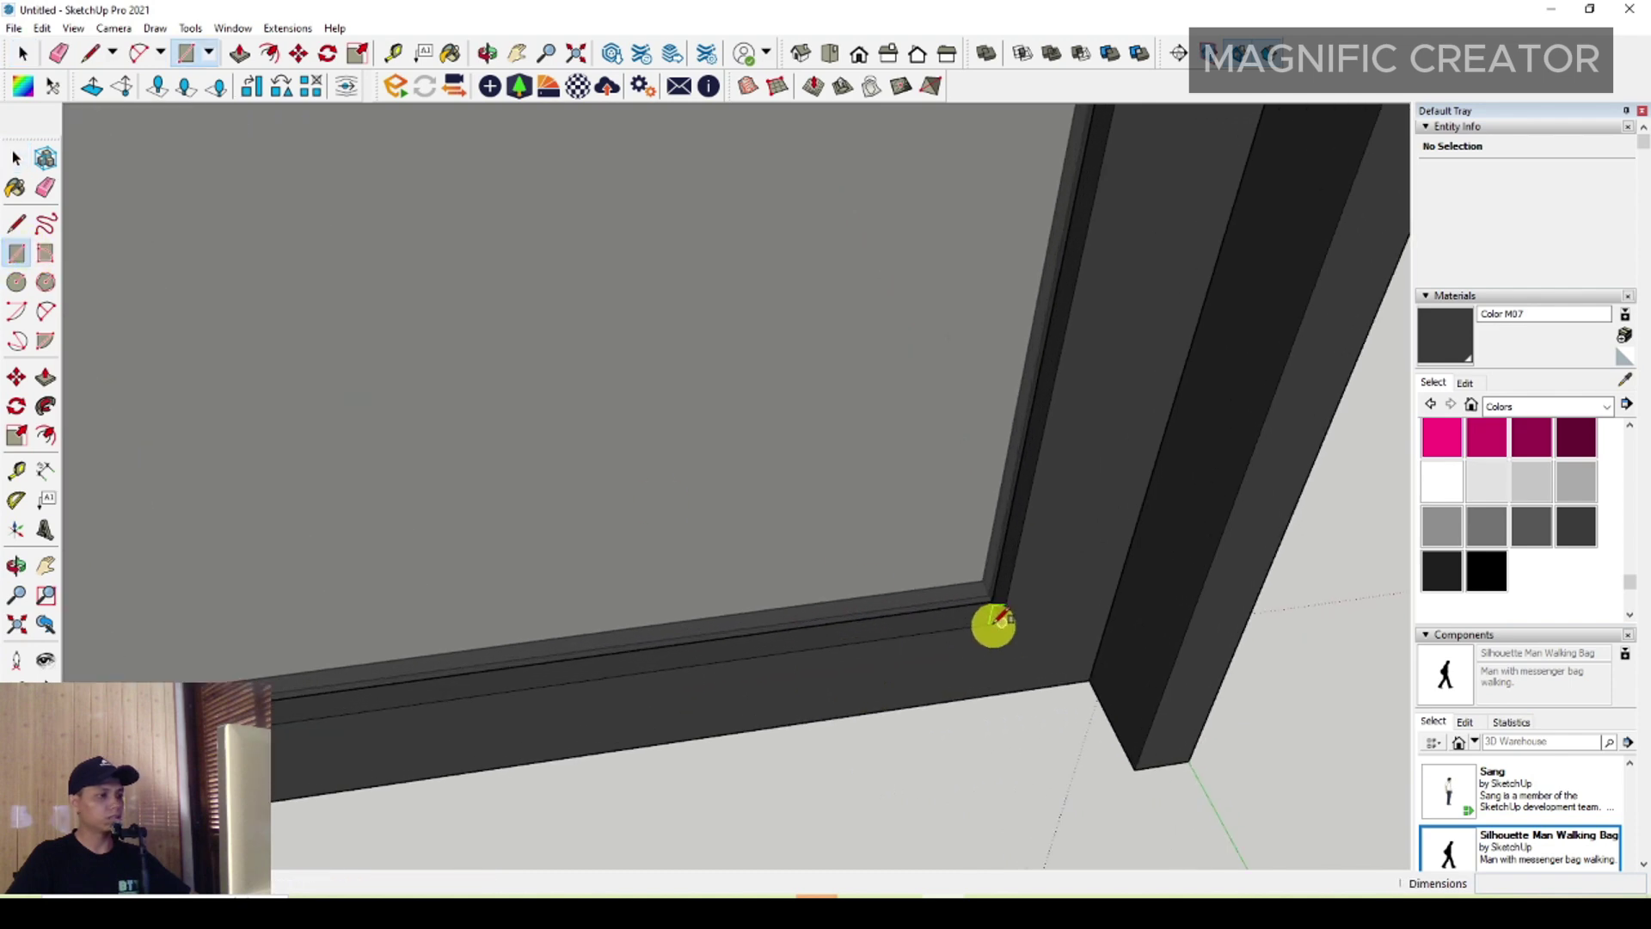
{"action": "scroll", "coordinate": [993, 608], "scroll_direction": "up", "scroll_amount": 2}
{"action": "scroll", "coordinate": [991, 609], "scroll_direction": "down", "scroll_amount": 2}
{"action": "mouse_move", "coordinate": [988, 608]}
{"action": "middle_mouse_down"}
{"action": "mouse_move", "coordinate": [638, 682]}
{"action": "mouse_move", "coordinate": [1638, 593]}
{"action": "mouse_move", "coordinate": [1068, 716]}
{"action": "mouse_move", "coordinate": [1182, 614]}
{"action": "middle_mouse_up"}
{"action": "scroll", "coordinate": [1275, 538], "scroll_direction": "up", "scroll_amount": 1}
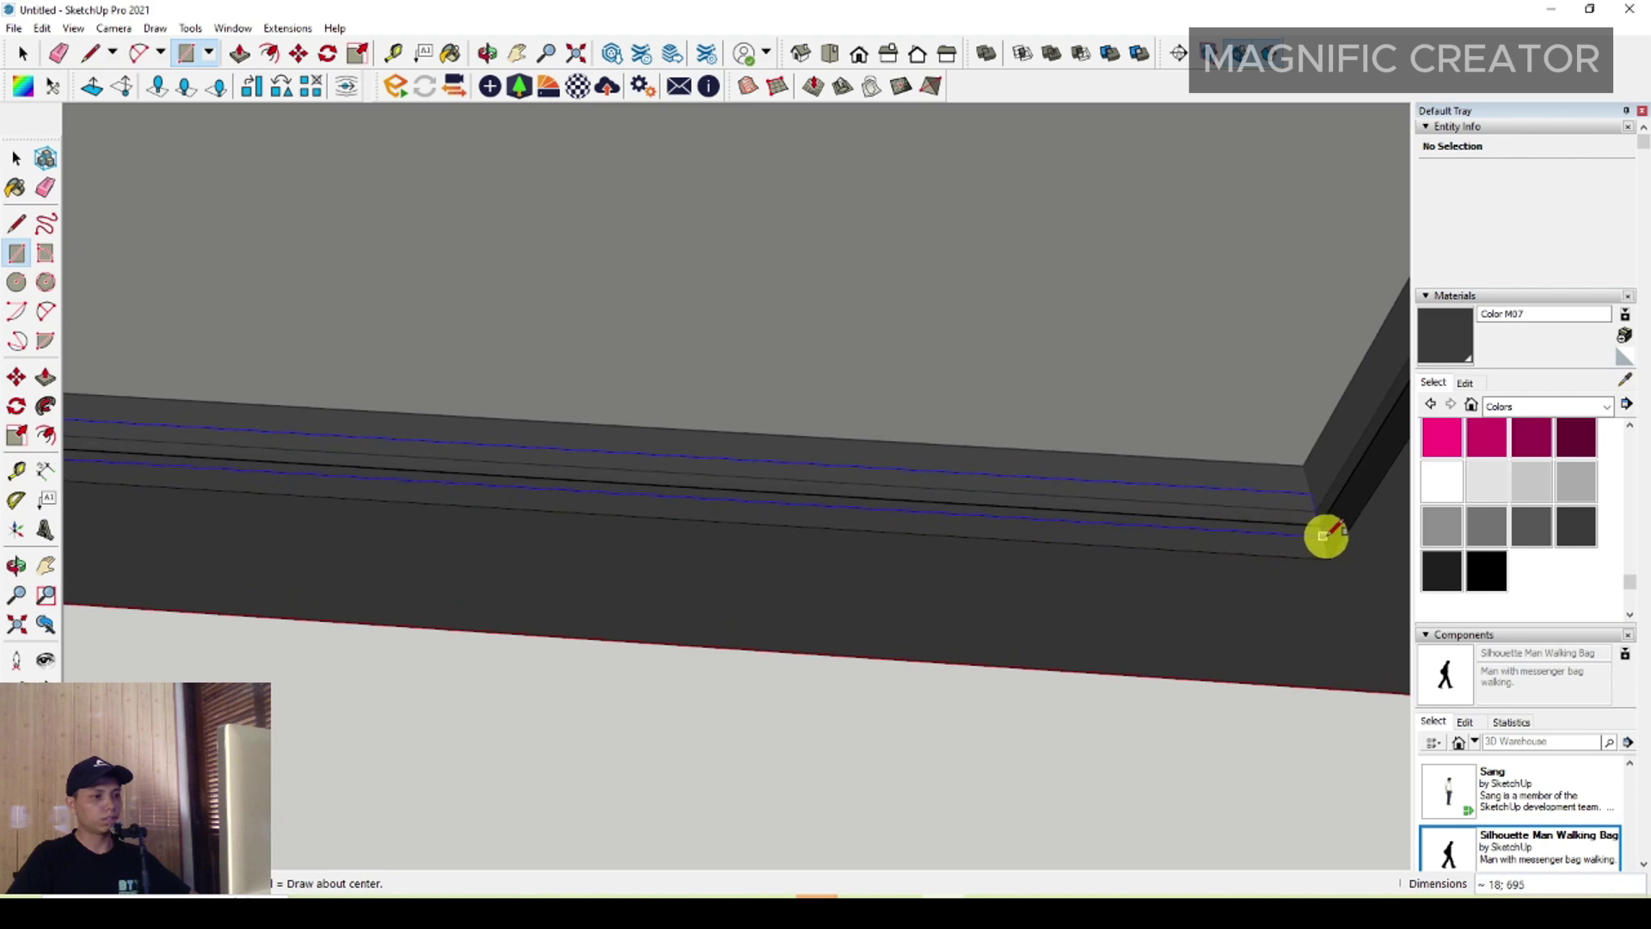
{"action": "double_click", "coordinate": [1301, 538]}
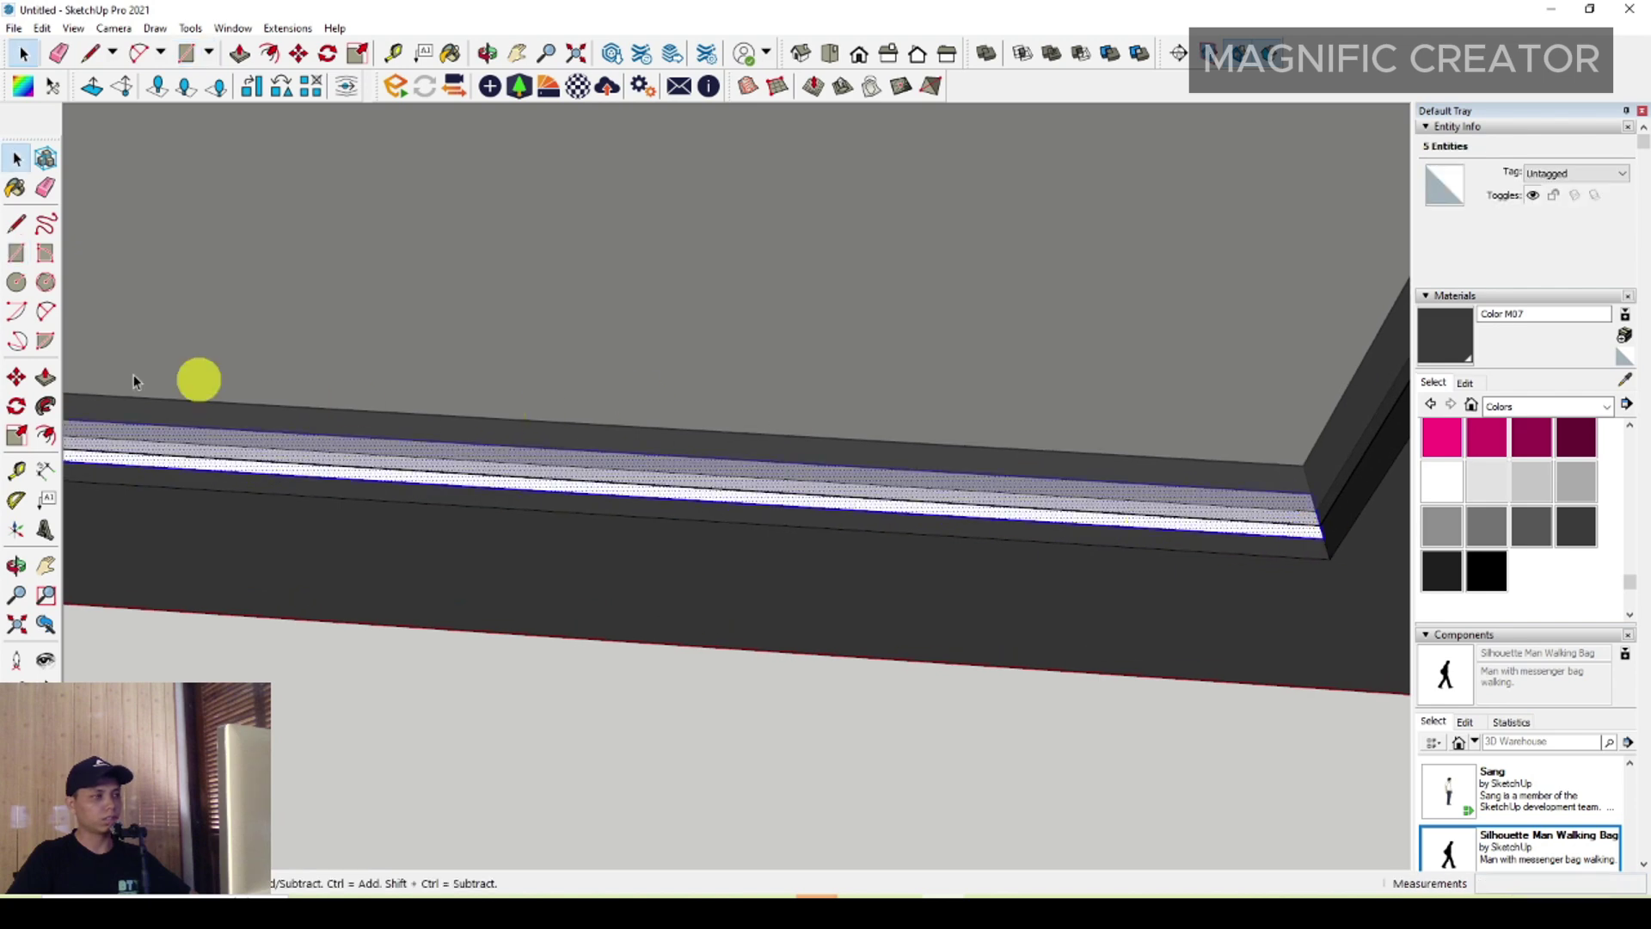
Step: Push/Pull the bottom strip outward to give it thickness
{"action": "left_click", "coordinate": [45, 376]}
{"action": "left_click", "coordinate": [1309, 537]}
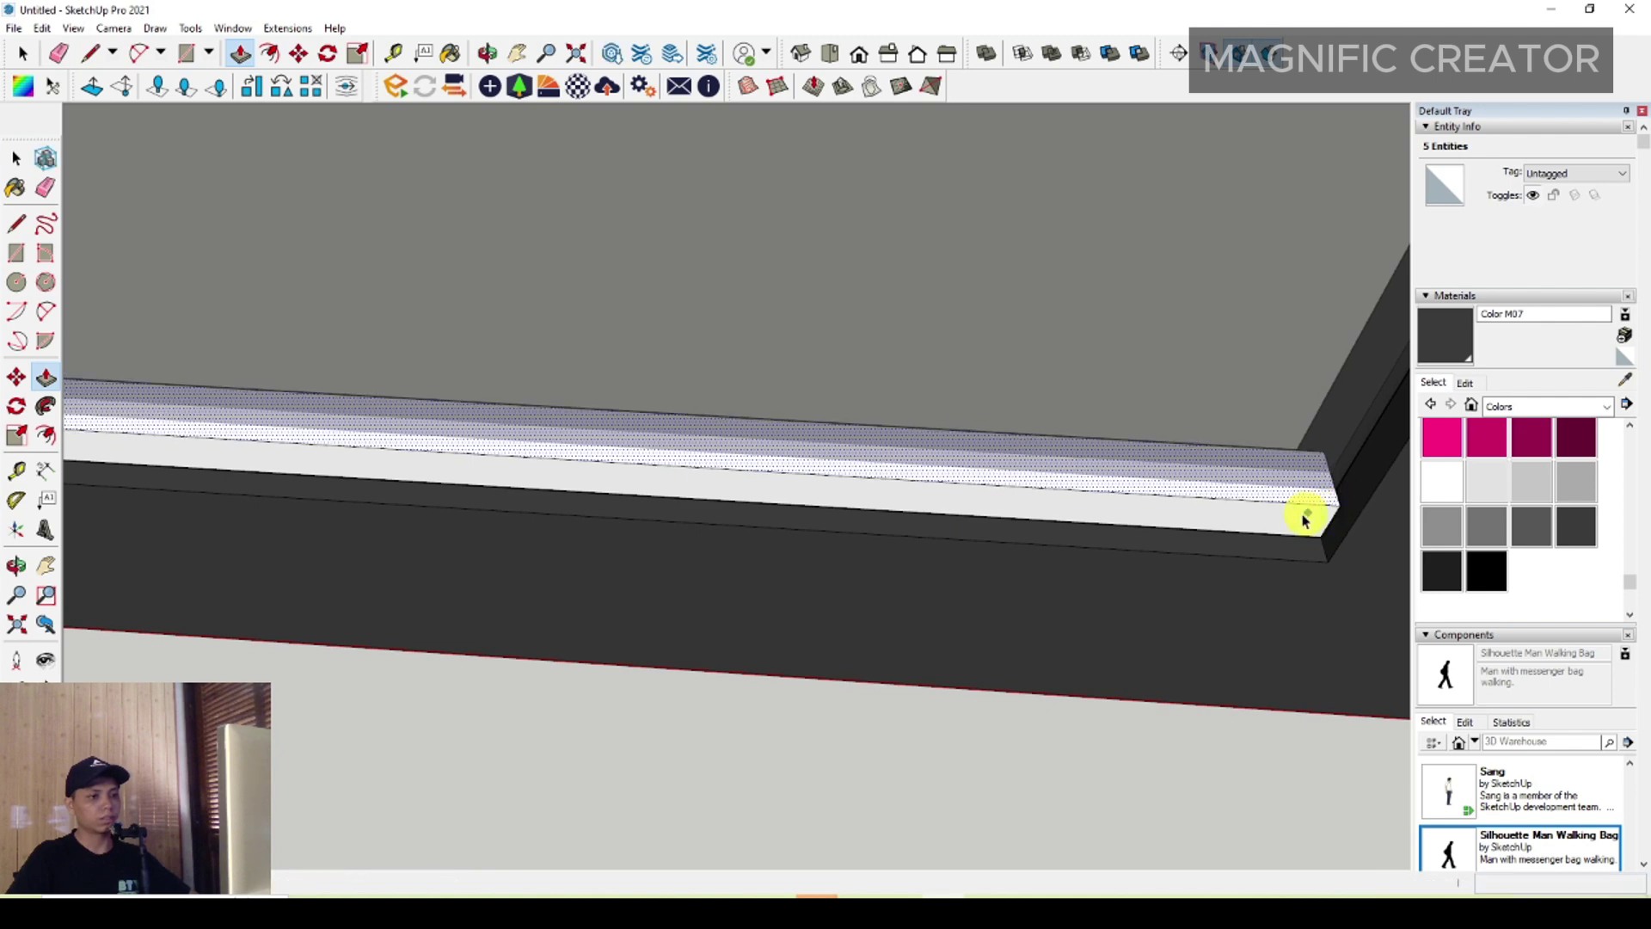
{"action": "left_click", "coordinate": [1306, 519]}
{"action": "key", "text": "space"}
Step: Group the extruded strip and make it into component Component#12
{"action": "right_click", "coordinate": [1301, 516]}
{"action": "left_click", "coordinate": [1356, 663]}
{"action": "right_click", "coordinate": [1302, 517]}
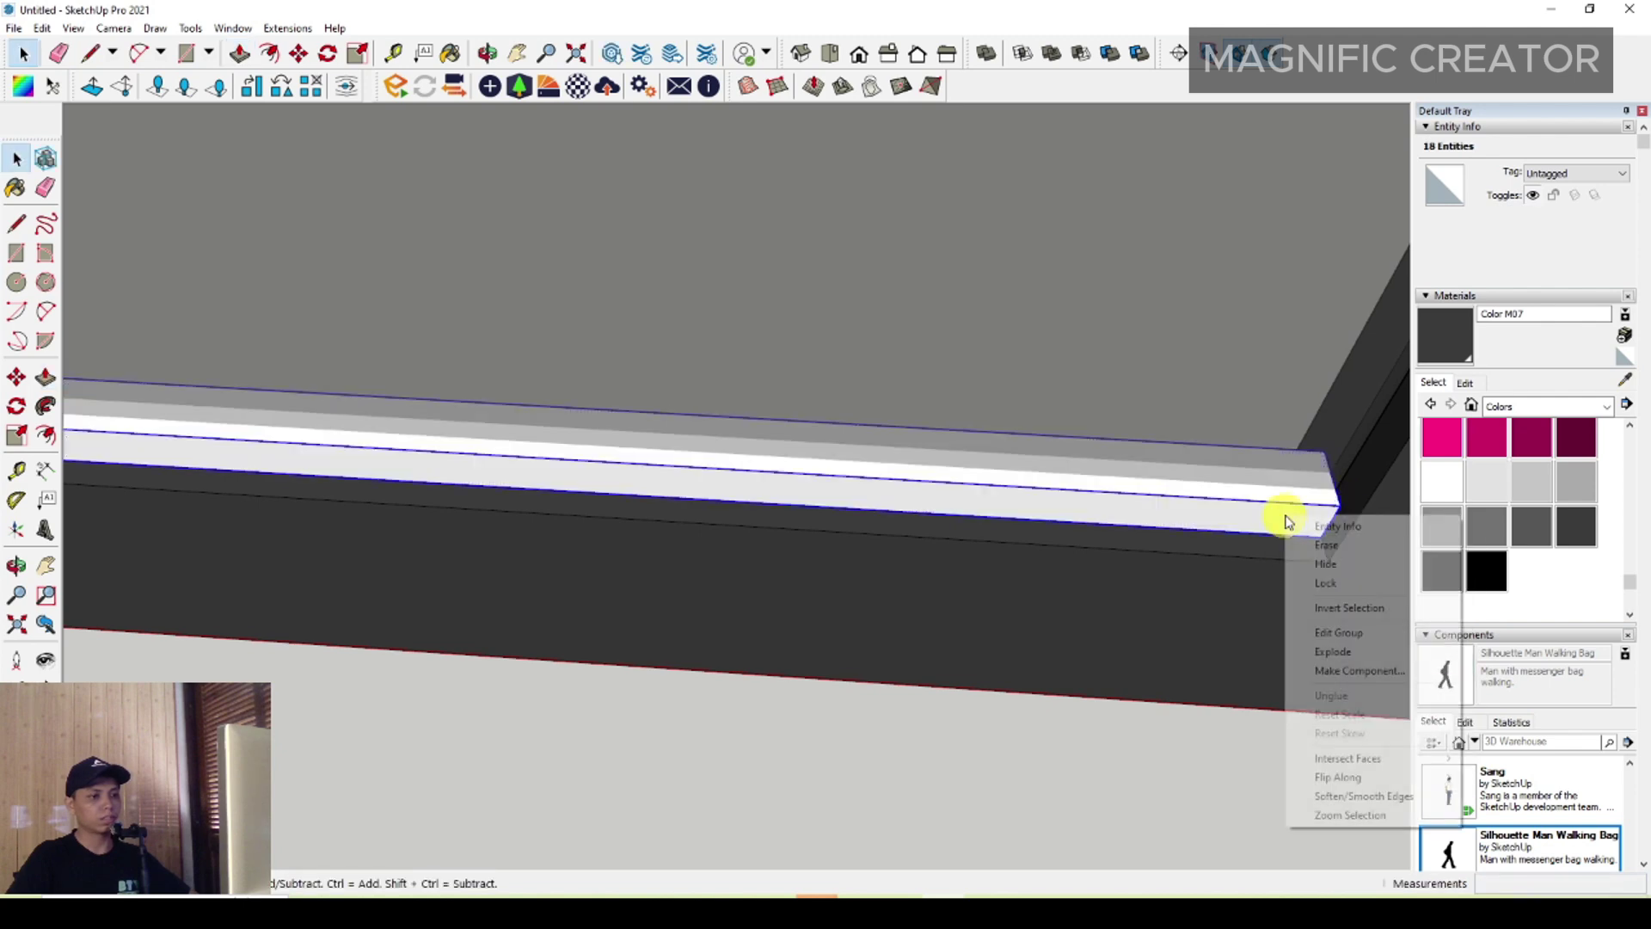
{"action": "left_click", "coordinate": [1354, 669]}
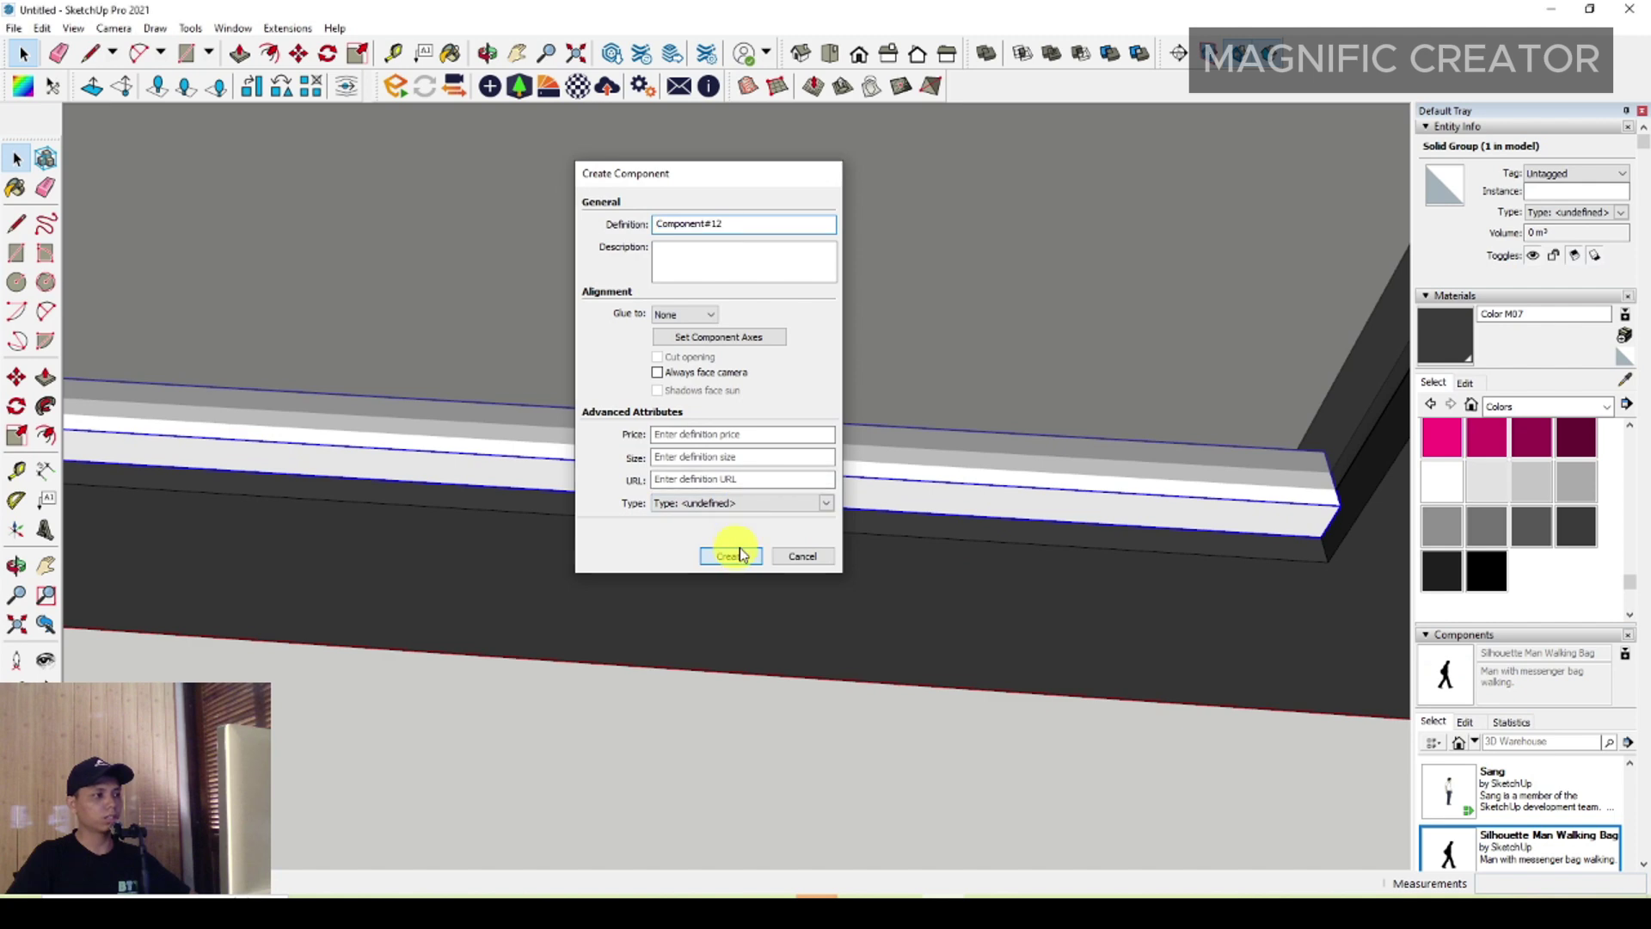
{"action": "left_click", "coordinate": [739, 554]}
{"action": "mouse_move", "coordinate": [740, 554]}
{"action": "middle_mouse_down"}
{"action": "mouse_move", "coordinate": [1002, 560]}
{"action": "mouse_move", "coordinate": [976, 476]}
{"action": "mouse_move", "coordinate": [4, 351]}
{"action": "middle_mouse_up"}
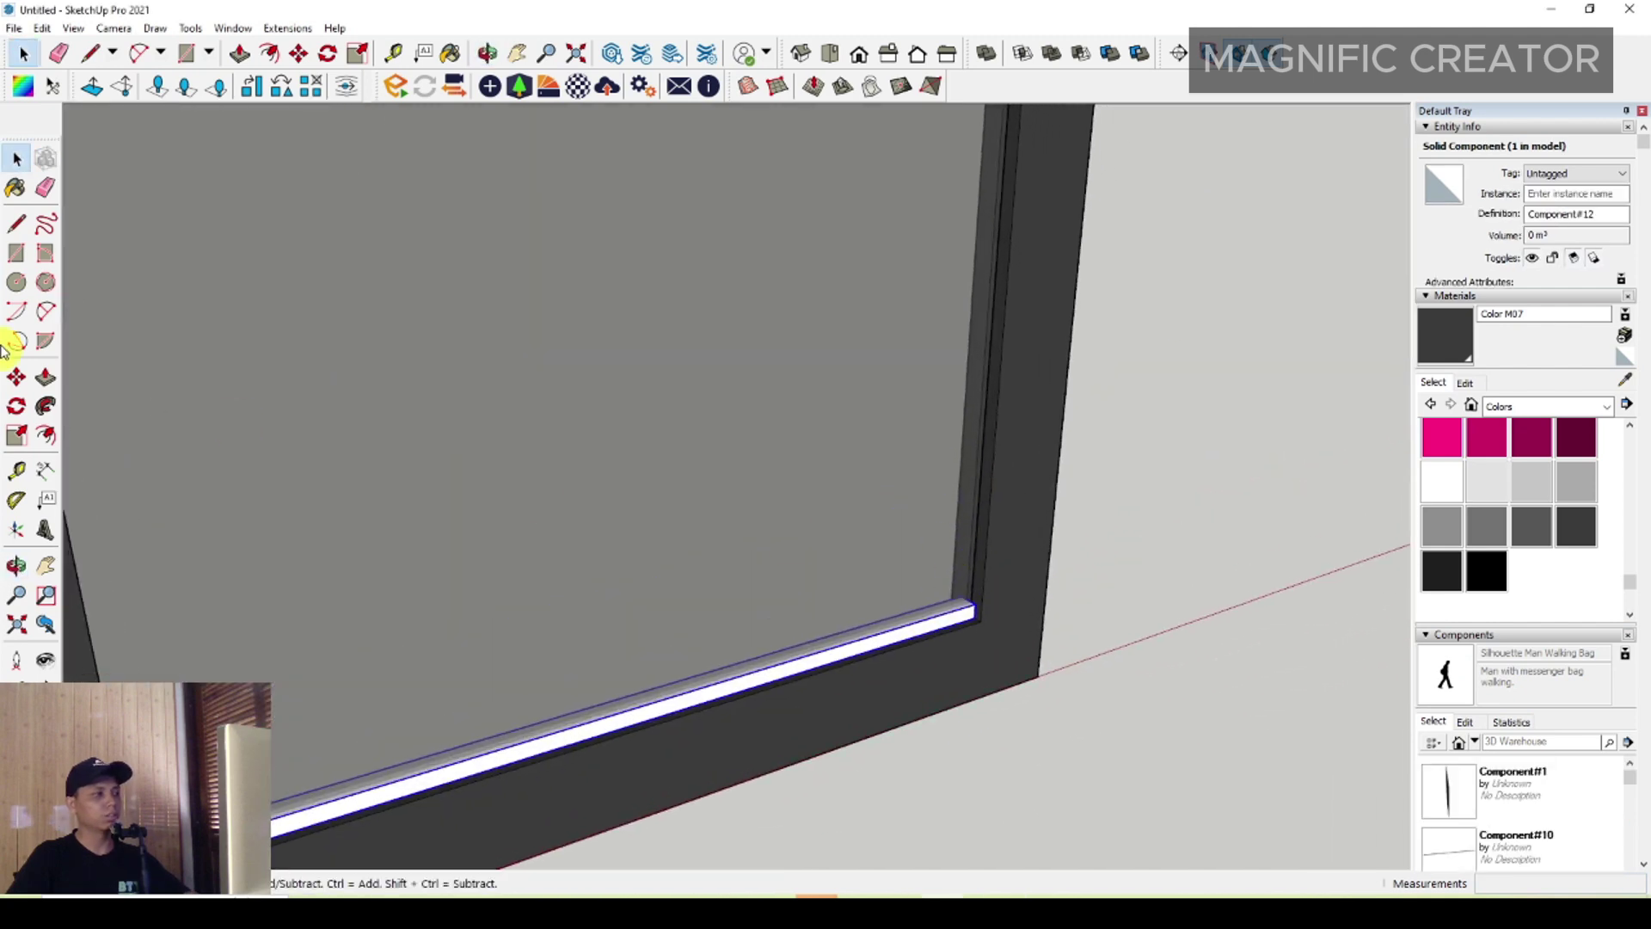
Step: Copy the strip component up to the top of the glass panel
{"action": "left_click", "coordinate": [16, 378]}
{"action": "middle_click_drag", "start_coordinate": [1003, 667], "coordinate": [966, 578]}
{"action": "left_click", "coordinate": [969, 577]}
{"action": "key", "text": "ctrl"}
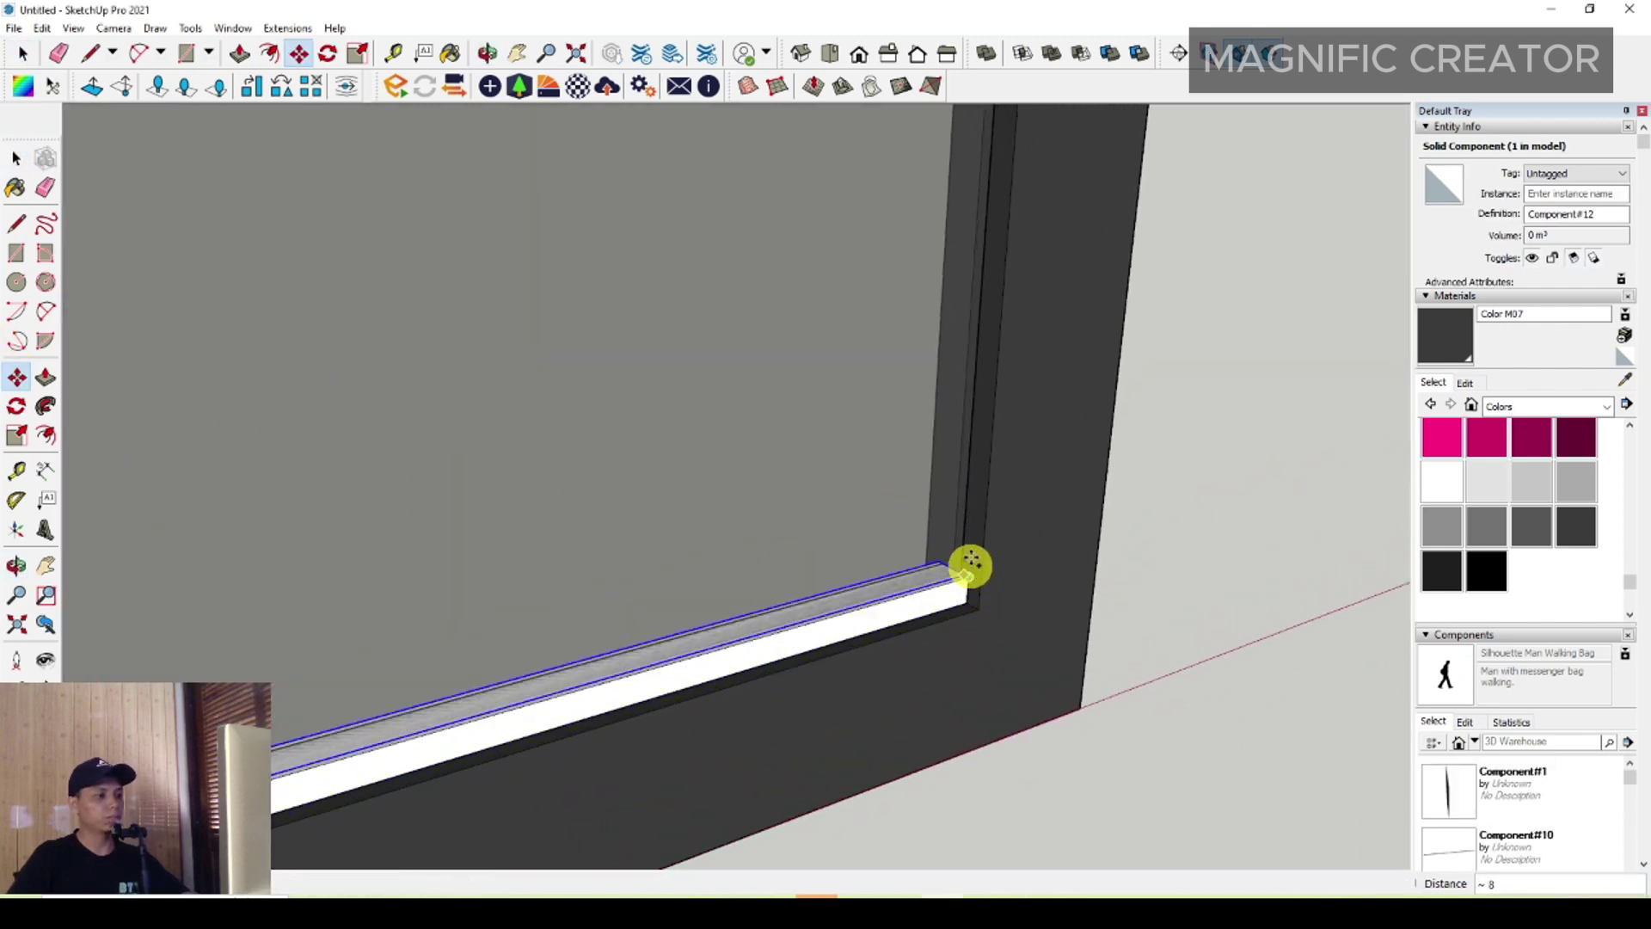
{"action": "scroll", "coordinate": [969, 404], "scroll_direction": "down", "scroll_amount": 5}
{"action": "scroll", "coordinate": [969, 759], "scroll_direction": "up", "scroll_amount": 5}
{"action": "scroll", "coordinate": [995, 365], "scroll_direction": "down", "scroll_amount": 4}
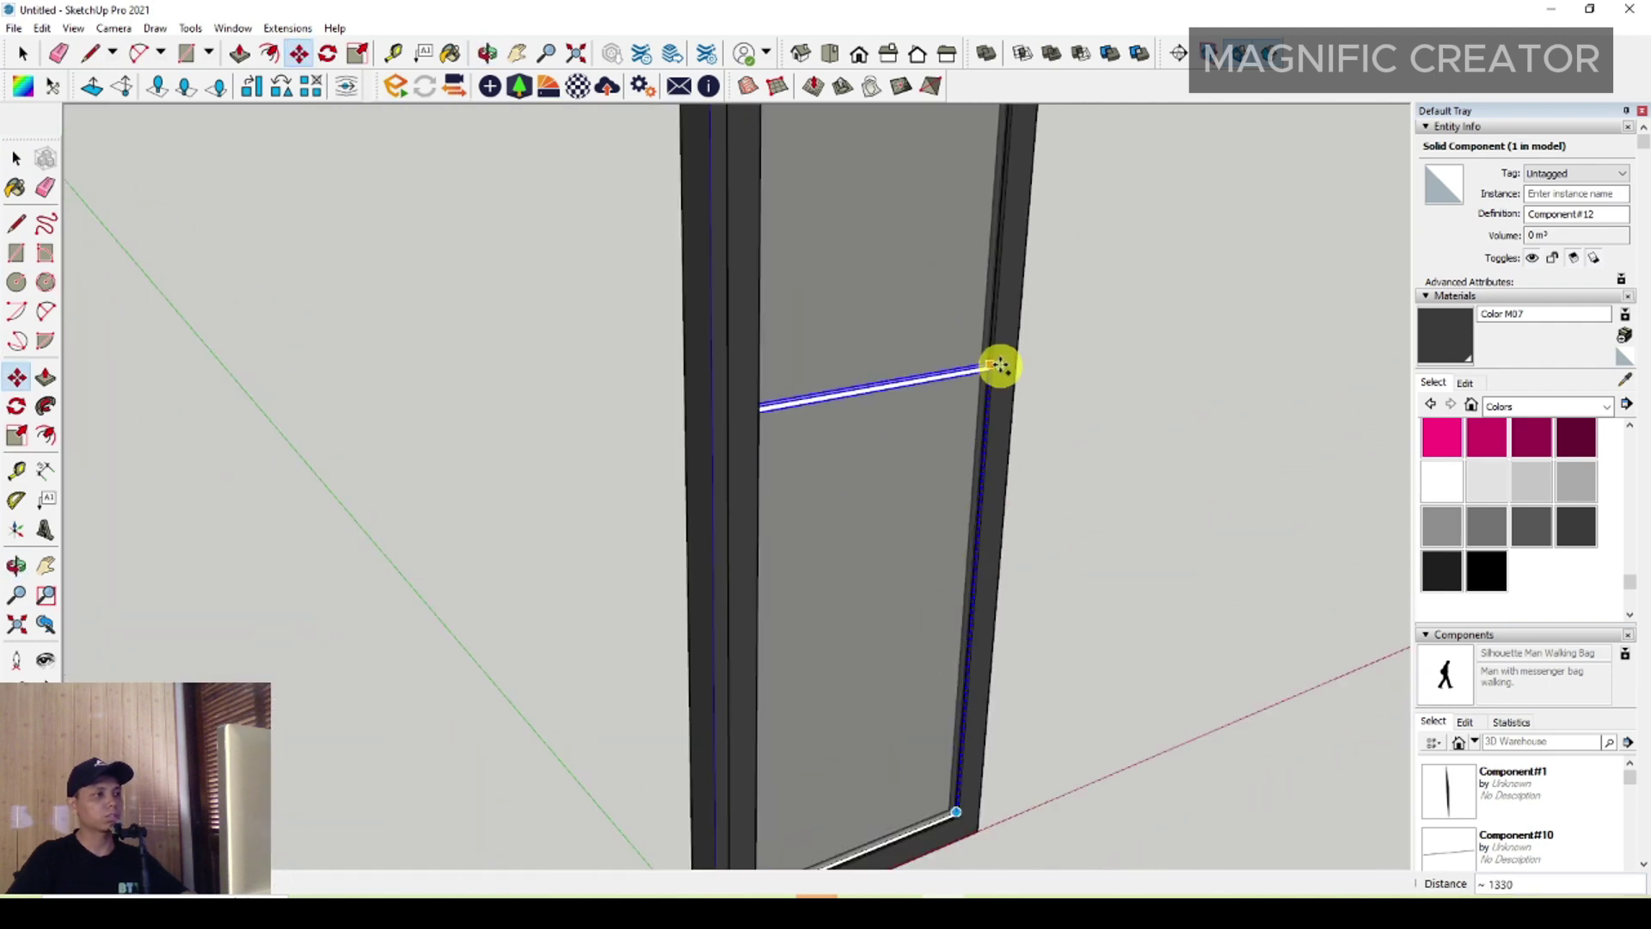
{"action": "scroll", "coordinate": [916, 368], "scroll_direction": "up", "scroll_amount": 3}
{"action": "scroll", "coordinate": [916, 368], "scroll_direction": "up", "scroll_amount": 2}
{"action": "type", "text": "5/"}
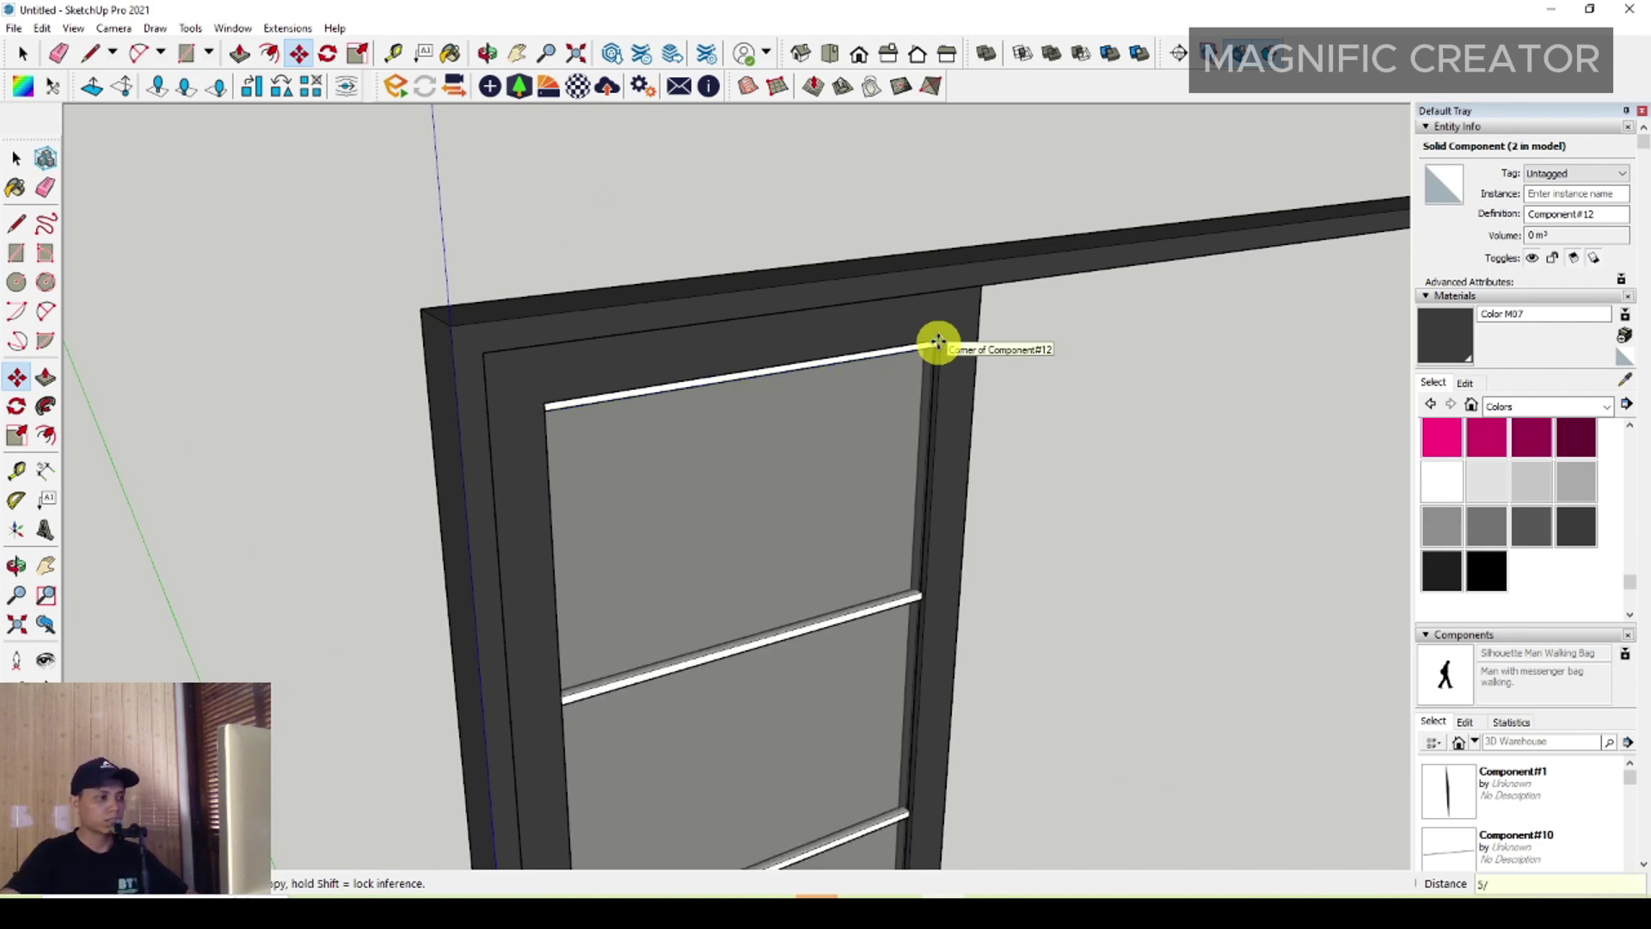
Step: Space copies evenly with 5/, dividing the glass into five sections
{"action": "key", "text": "Return"}
{"action": "scroll", "coordinate": [859, 461], "scroll_direction": "down", "scroll_amount": 3}
{"action": "scroll", "coordinate": [859, 619], "scroll_direction": "down", "scroll_amount": 3}
{"action": "key", "text": "space"}
{"action": "mouse_move", "coordinate": [859, 619]}
{"action": "middle_mouse_down"}
{"action": "mouse_move", "coordinate": [773, 590]}
{"action": "mouse_move", "coordinate": [1431, 384]}
{"action": "middle_mouse_up"}
{"action": "scroll", "coordinate": [784, 638], "scroll_direction": "up", "scroll_amount": 3}
{"action": "key", "text": "space"}
{"action": "scroll", "coordinate": [843, 195], "scroll_direction": "up", "scroll_amount": 3}
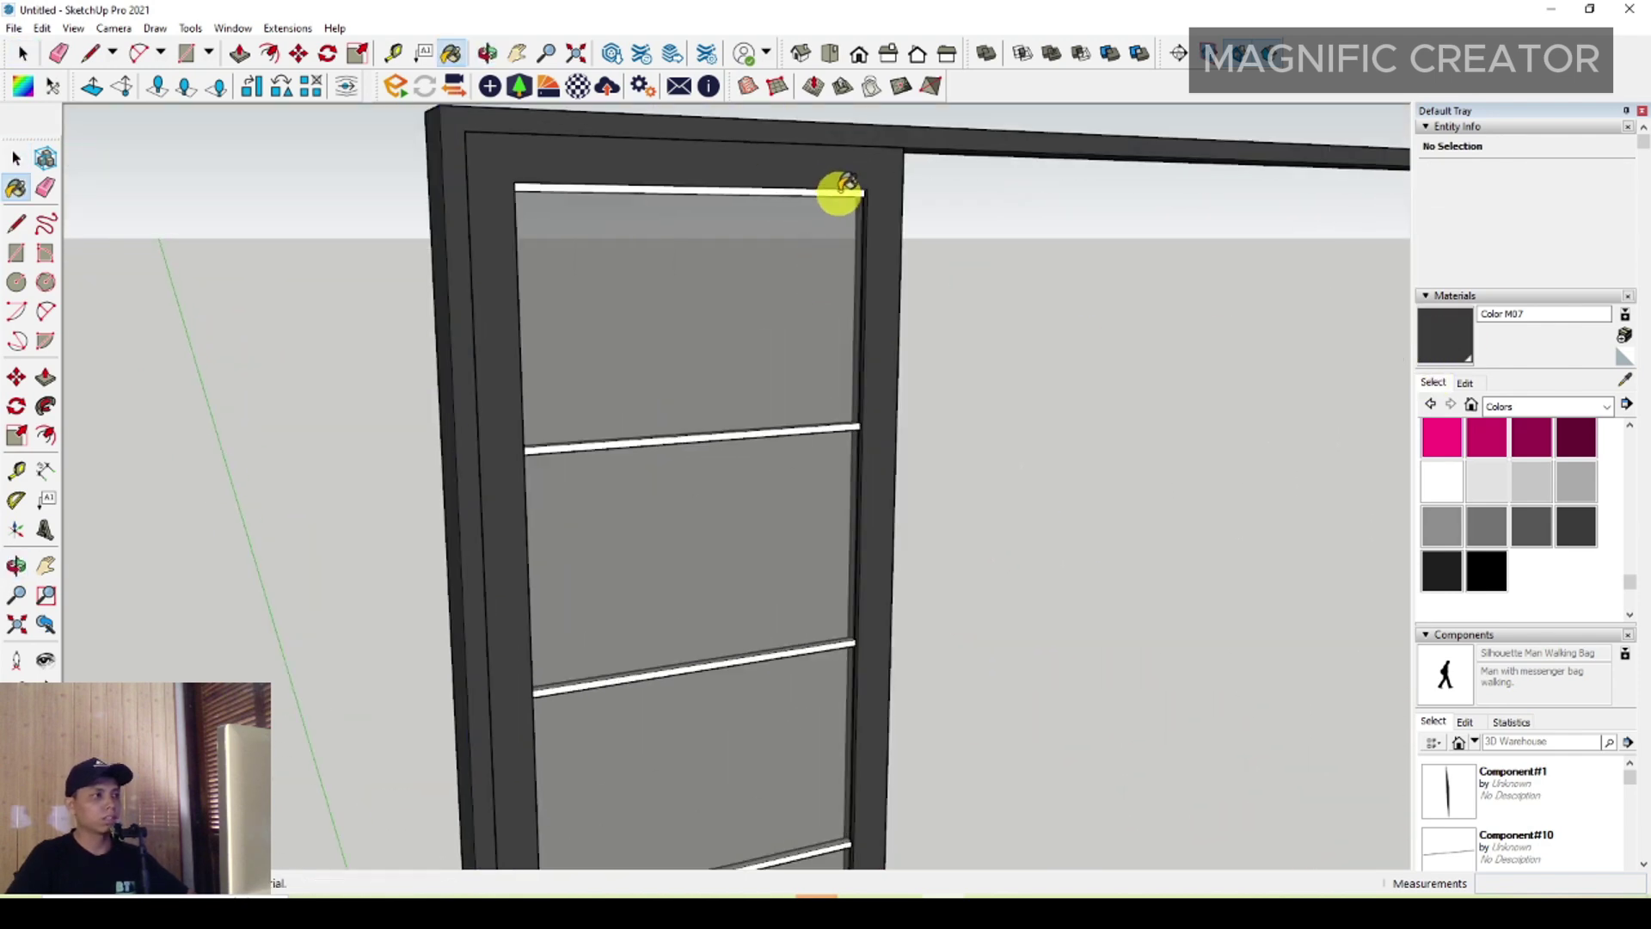
{"action": "scroll", "coordinate": [843, 195], "scroll_direction": "up", "scroll_amount": 3}
{"action": "scroll", "coordinate": [847, 197], "scroll_direction": "up", "scroll_amount": 2}
{"action": "left_click", "coordinate": [851, 201]}
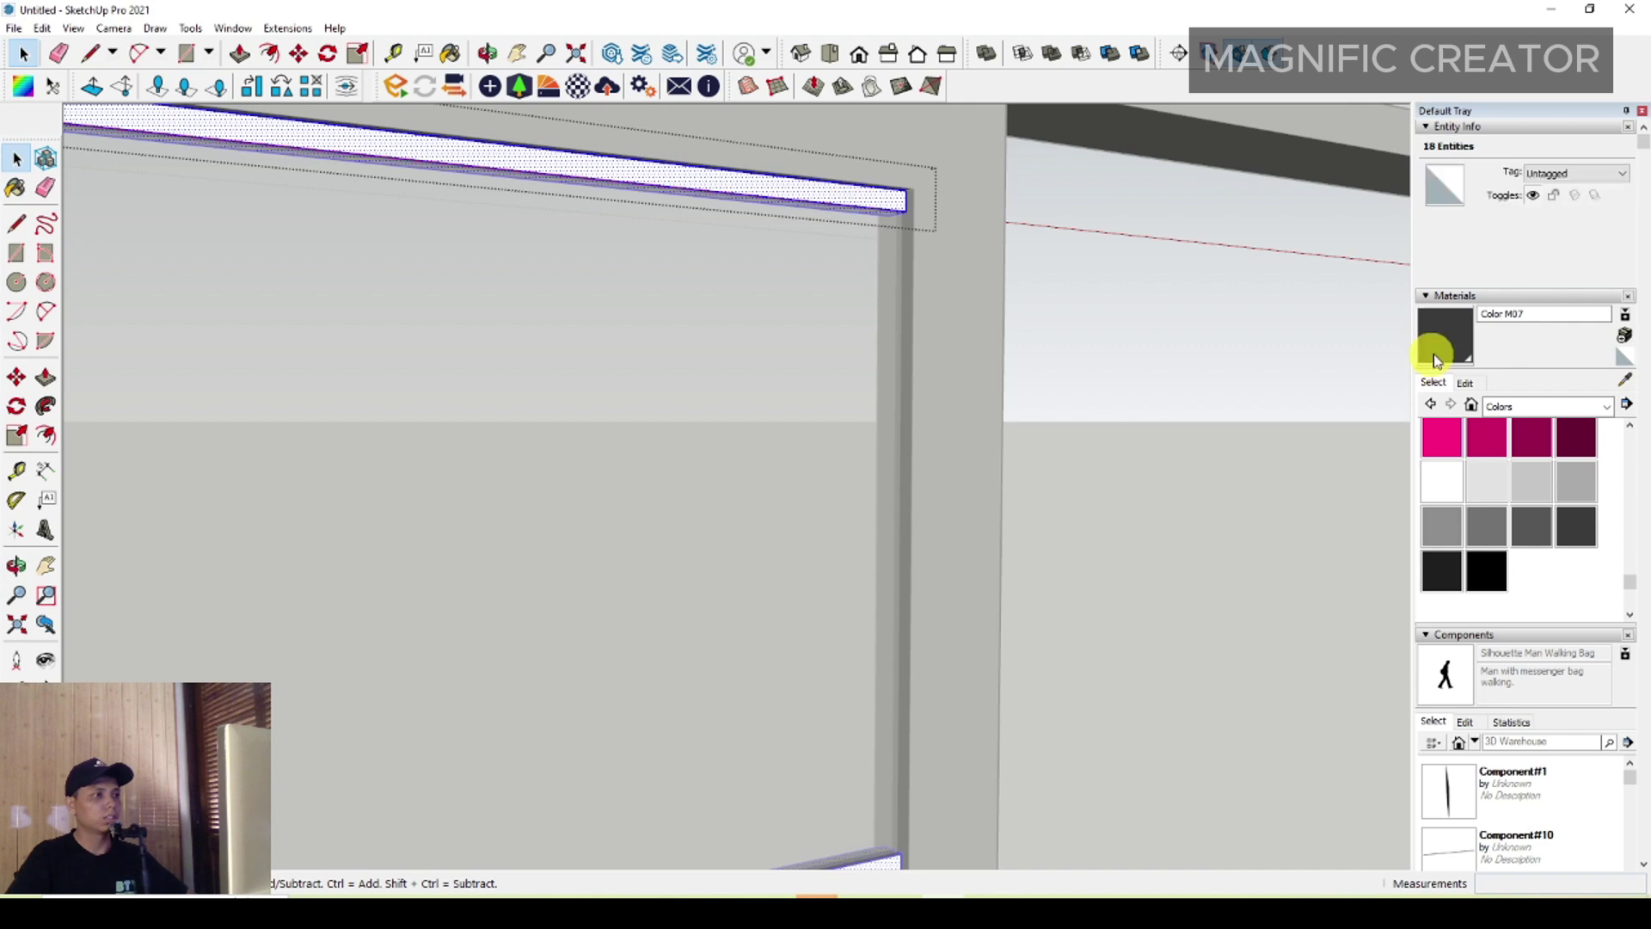
Step: Paint the dividing strips dark grey Color M07
{"action": "left_click", "coordinate": [834, 200]}
{"action": "scroll", "coordinate": [848, 232], "scroll_direction": "down", "scroll_amount": 5}
{"action": "middle_click_drag", "start_coordinate": [792, 324], "coordinate": [774, 472]}
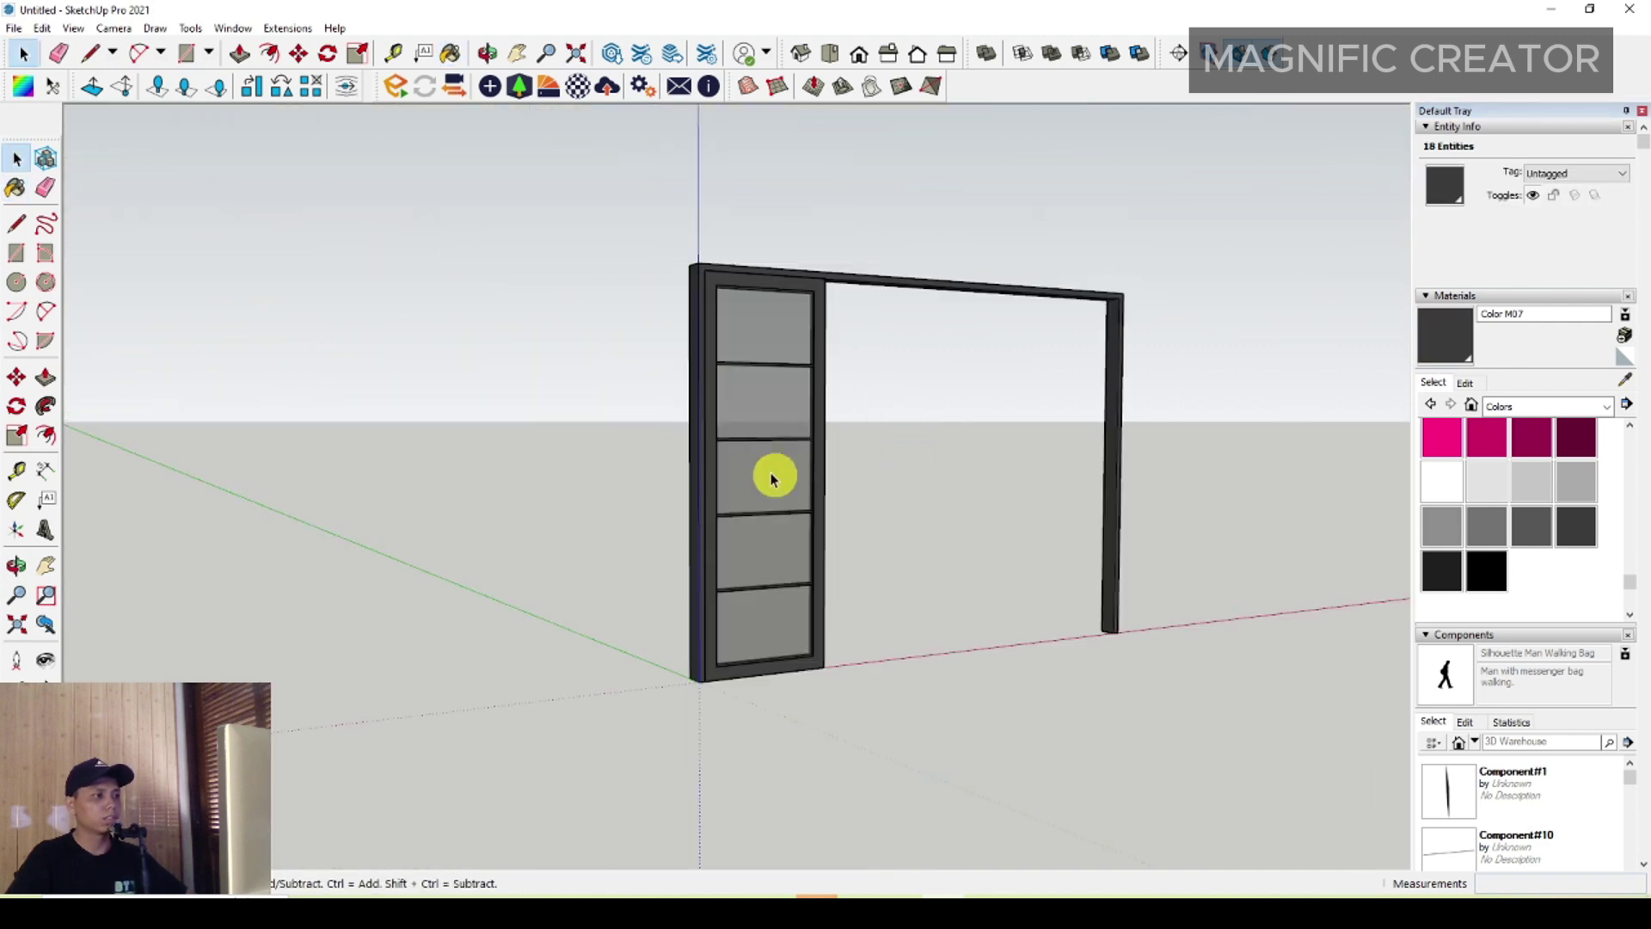
{"action": "key", "text": "space"}
{"action": "scroll", "coordinate": [688, 340], "scroll_direction": "up", "scroll_amount": 2}
Step: Group the door panel and bars, then make them component Component#13
{"action": "left_click_drag", "start_coordinate": [606, 231], "coordinate": [851, 624]}
{"action": "scroll", "coordinate": [796, 408], "scroll_direction": "up", "scroll_amount": 2}
{"action": "right_click", "coordinate": [836, 353]}
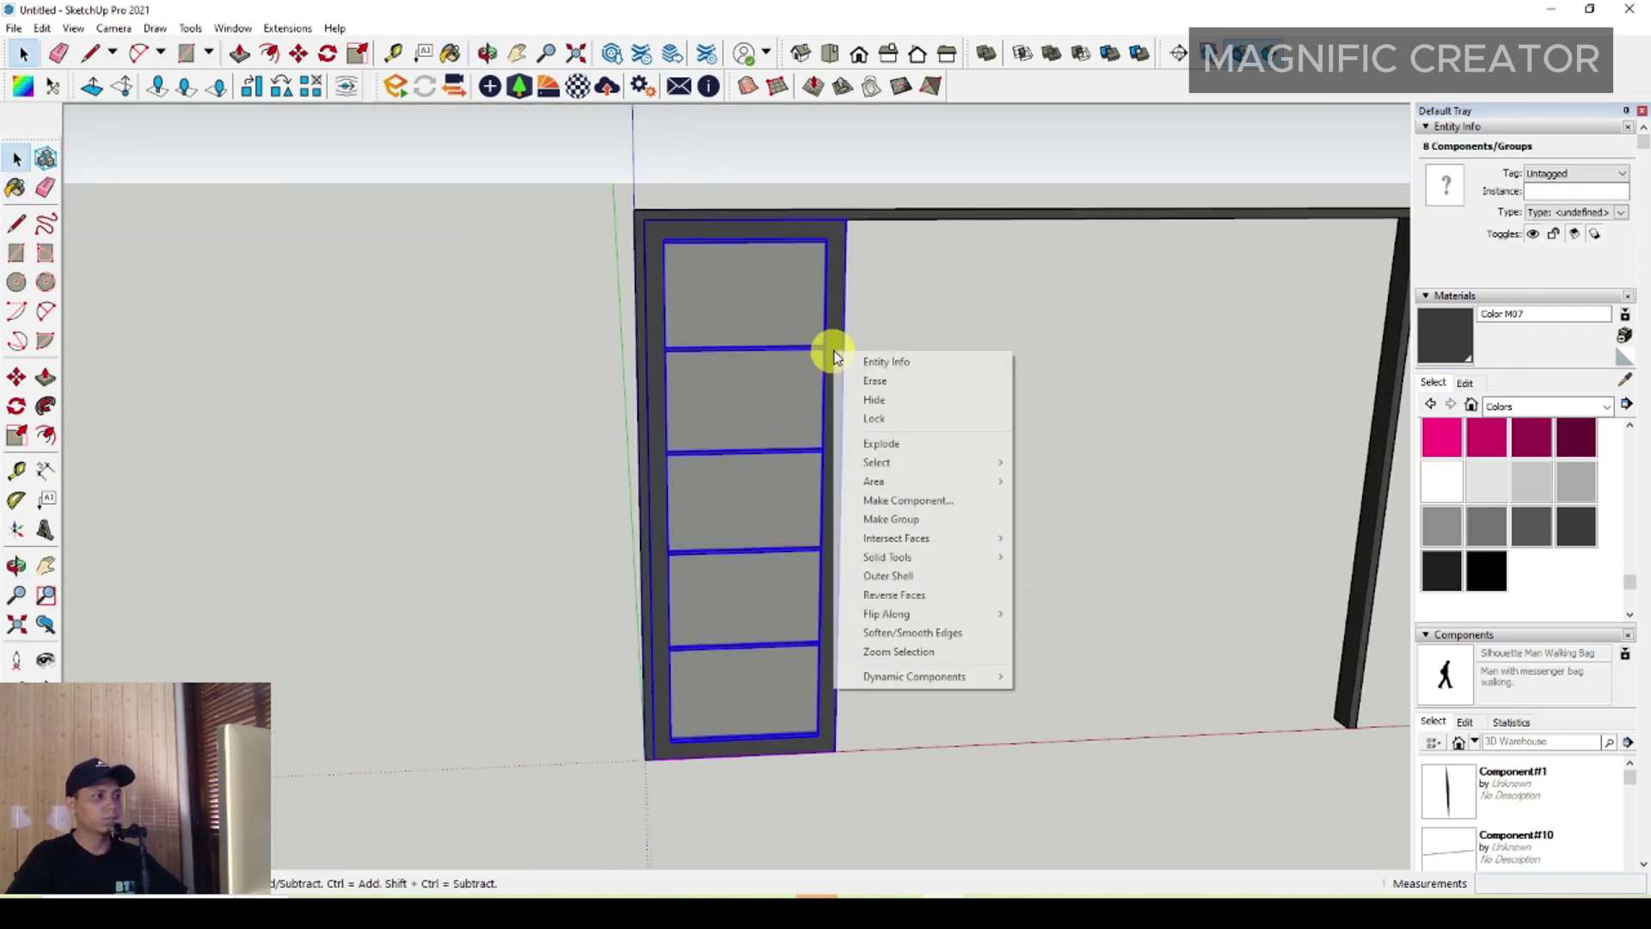
{"action": "left_click", "coordinate": [881, 518]}
{"action": "right_click", "coordinate": [809, 371]}
{"action": "left_click", "coordinate": [885, 531]}
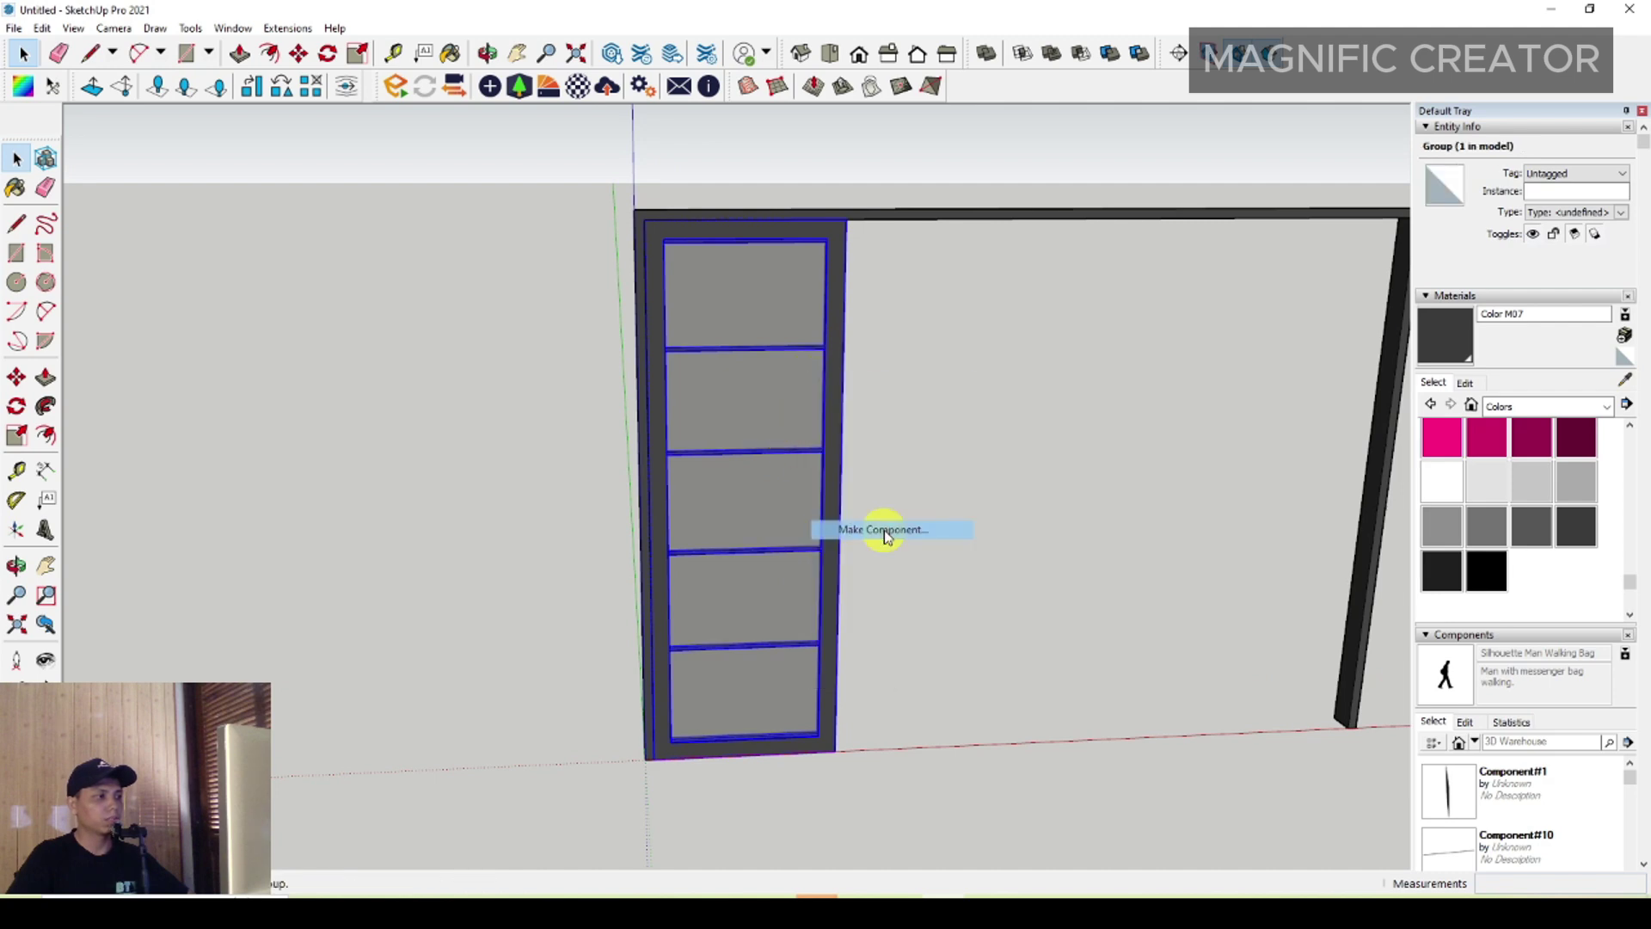
{"action": "left_click", "coordinate": [743, 556]}
{"action": "scroll", "coordinate": [767, 594], "scroll_direction": "down", "scroll_amount": 2}
{"action": "middle_click_drag", "start_coordinate": [766, 594], "coordinate": [682, 700]}
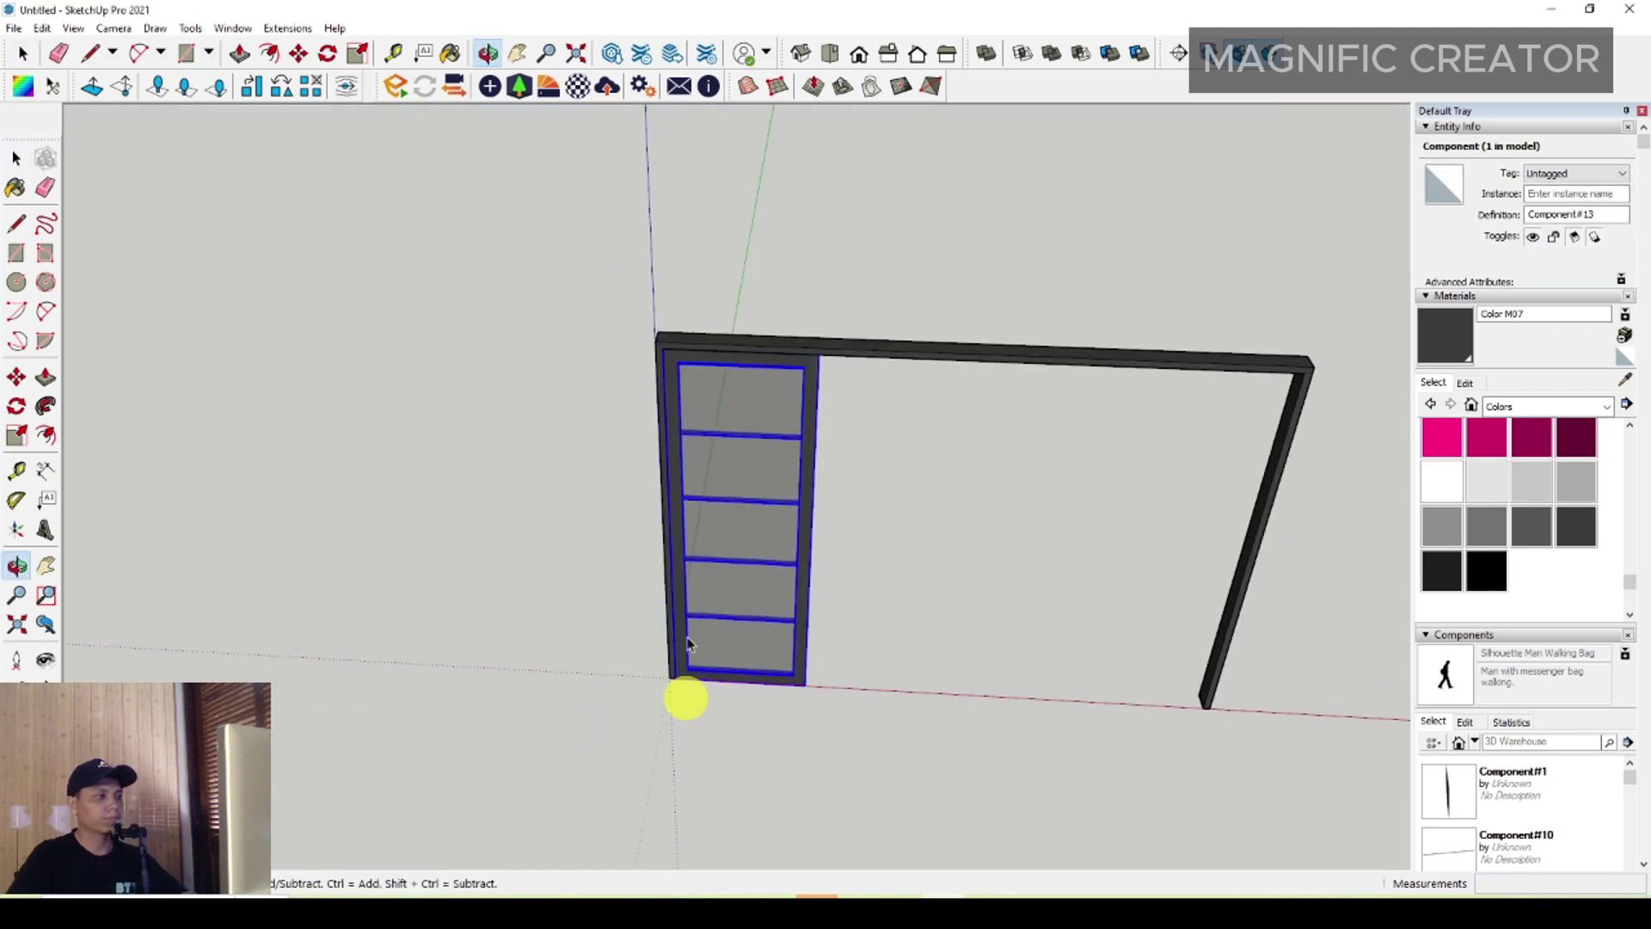
{"action": "scroll", "coordinate": [683, 417], "scroll_direction": "up", "scroll_amount": 3}
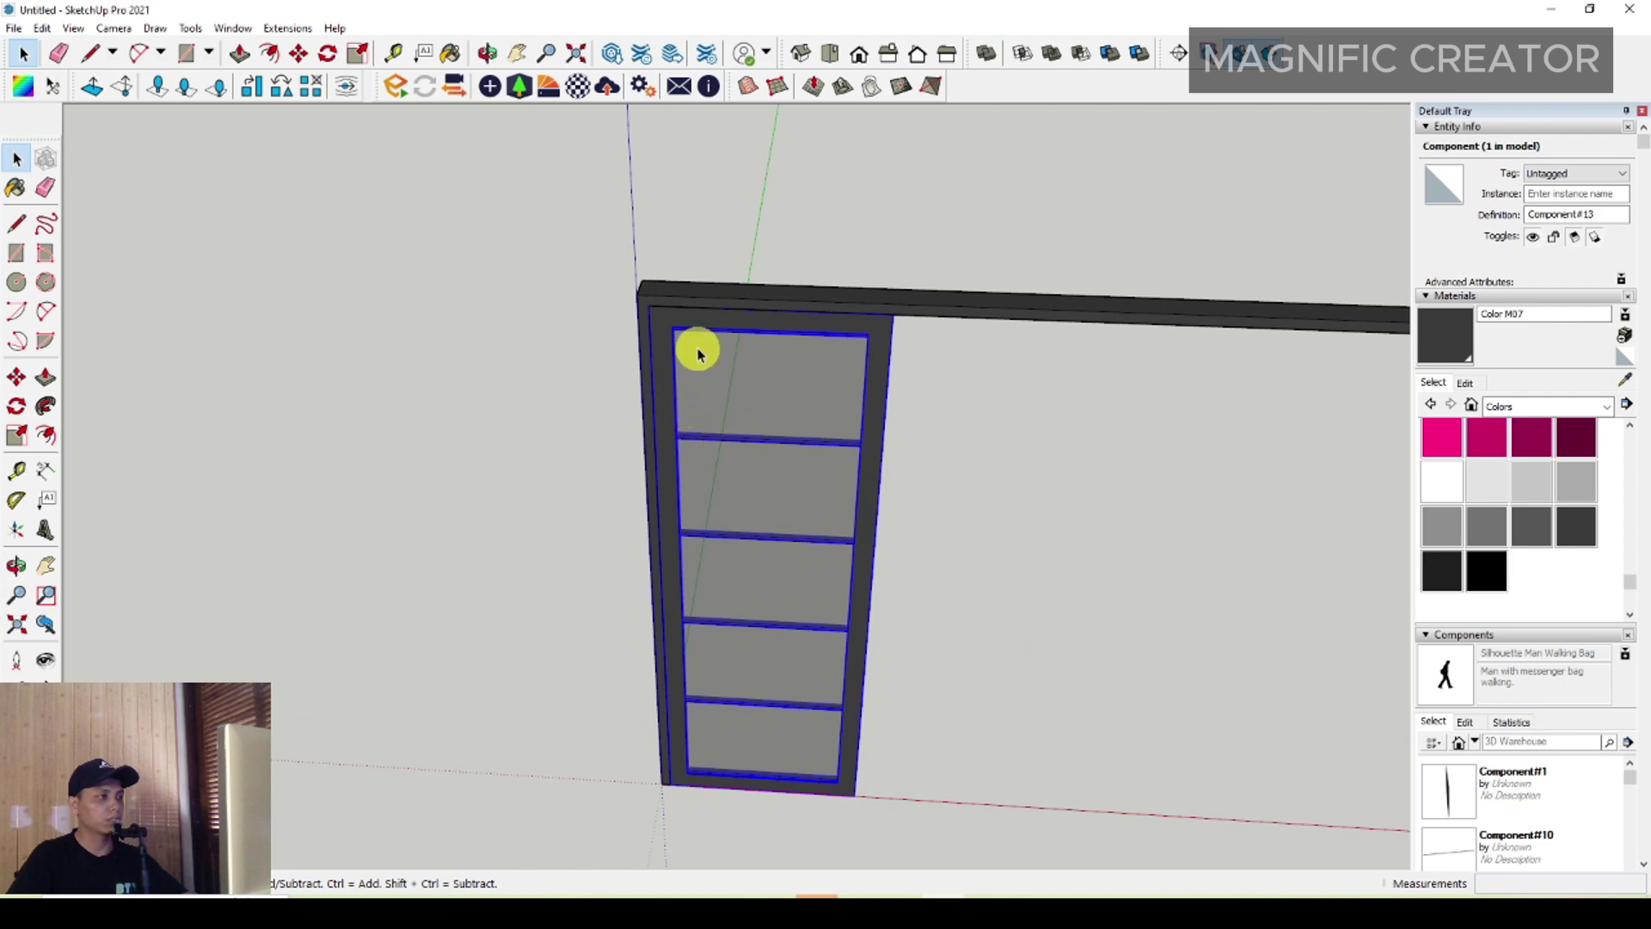
{"action": "middle_click_drag", "start_coordinate": [692, 375], "coordinate": [608, 332]}
{"action": "scroll", "coordinate": [608, 332], "scroll_direction": "down", "scroll_amount": 3}
{"action": "mouse_move", "coordinate": [688, 393]}
{"action": "middle_mouse_down"}
{"action": "mouse_move", "coordinate": [619, 405]}
{"action": "mouse_move", "coordinate": [567, 386]}
{"action": "mouse_move", "coordinate": [593, 388]}
{"action": "middle_mouse_up"}
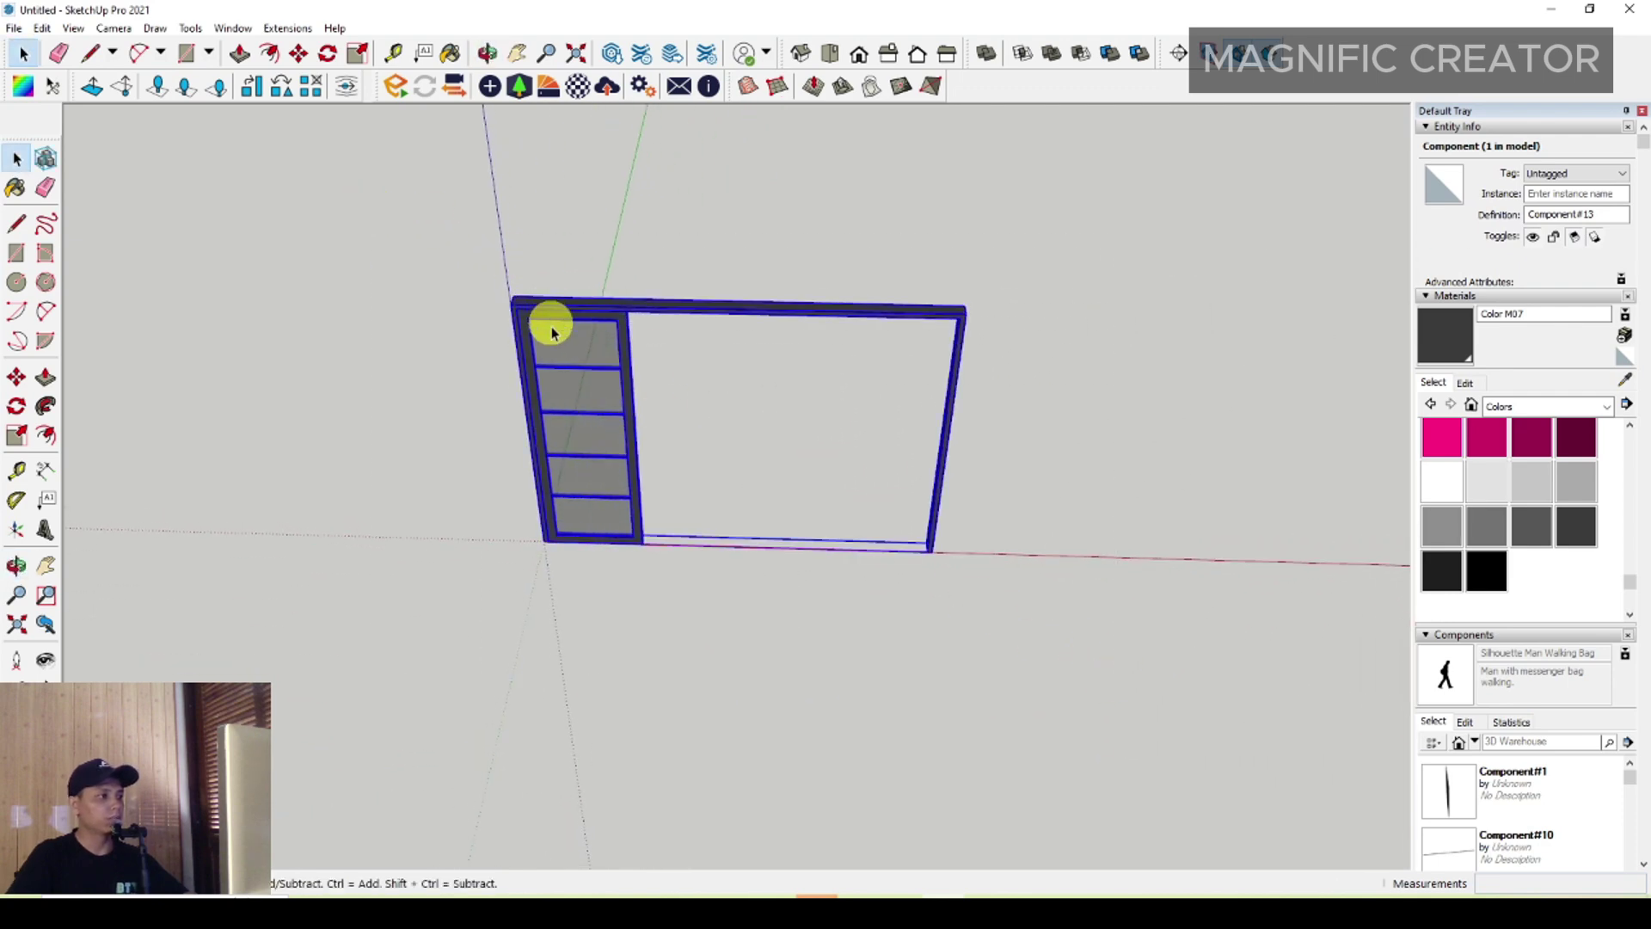
Step: Copy the whole doorway off to the right
{"action": "left_click", "coordinate": [507, 308]}
{"action": "scroll", "coordinate": [656, 313], "scroll_direction": "down", "scroll_amount": 1}
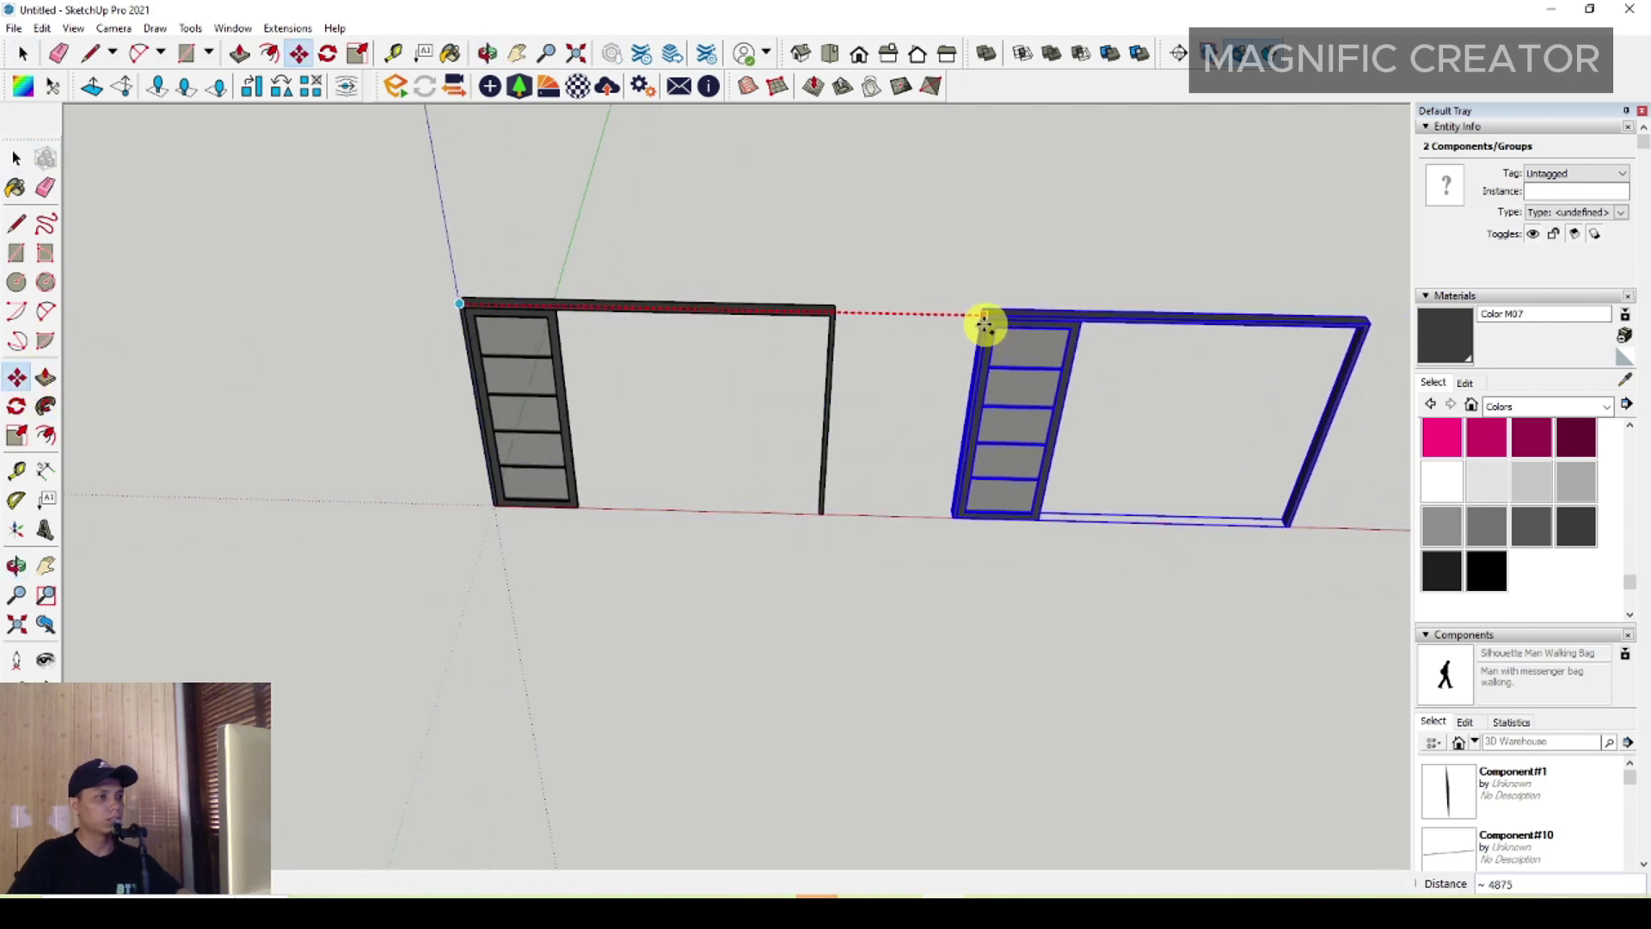
{"action": "left_click", "coordinate": [986, 323]}
{"action": "key", "text": "space"}
{"action": "mouse_move", "coordinate": [988, 324]}
{"action": "middle_mouse_down"}
{"action": "mouse_move", "coordinate": [851, 431]}
{"action": "mouse_move", "coordinate": [419, 524]}
{"action": "middle_mouse_up"}
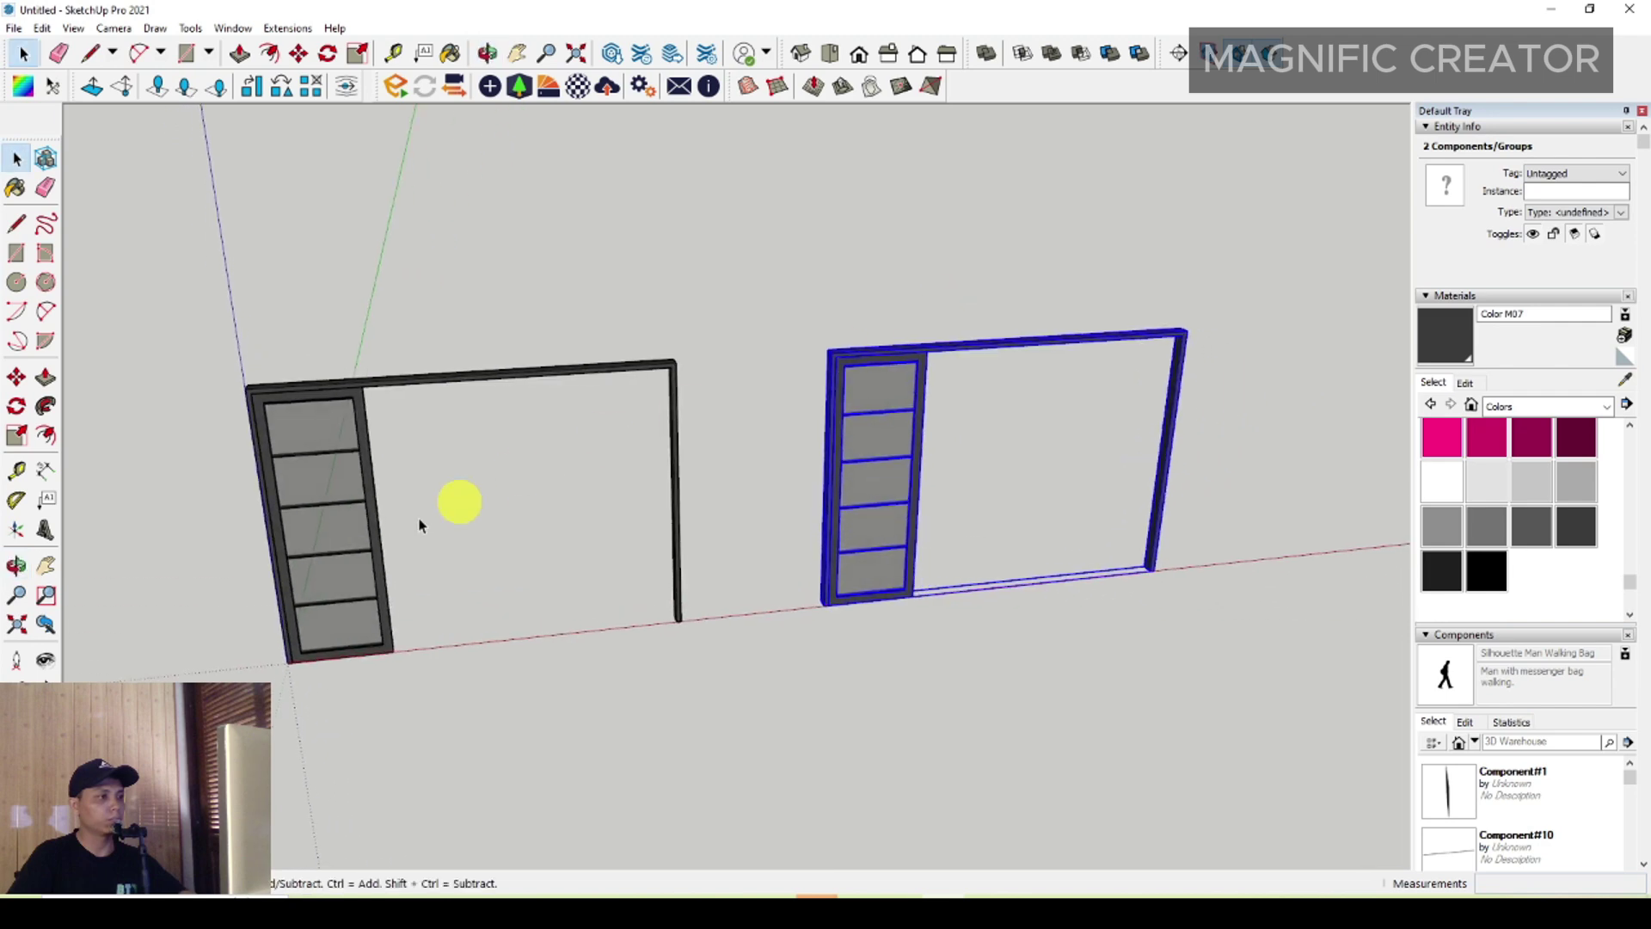
{"action": "scroll", "coordinate": [420, 525], "scroll_direction": "up", "scroll_amount": 3}
{"action": "mouse_move", "coordinate": [653, 479]}
{"action": "middle_mouse_down"}
{"action": "mouse_move", "coordinate": [642, 561]}
{"action": "mouse_move", "coordinate": [690, 619]}
{"action": "mouse_move", "coordinate": [391, 570]}
{"action": "middle_mouse_up"}
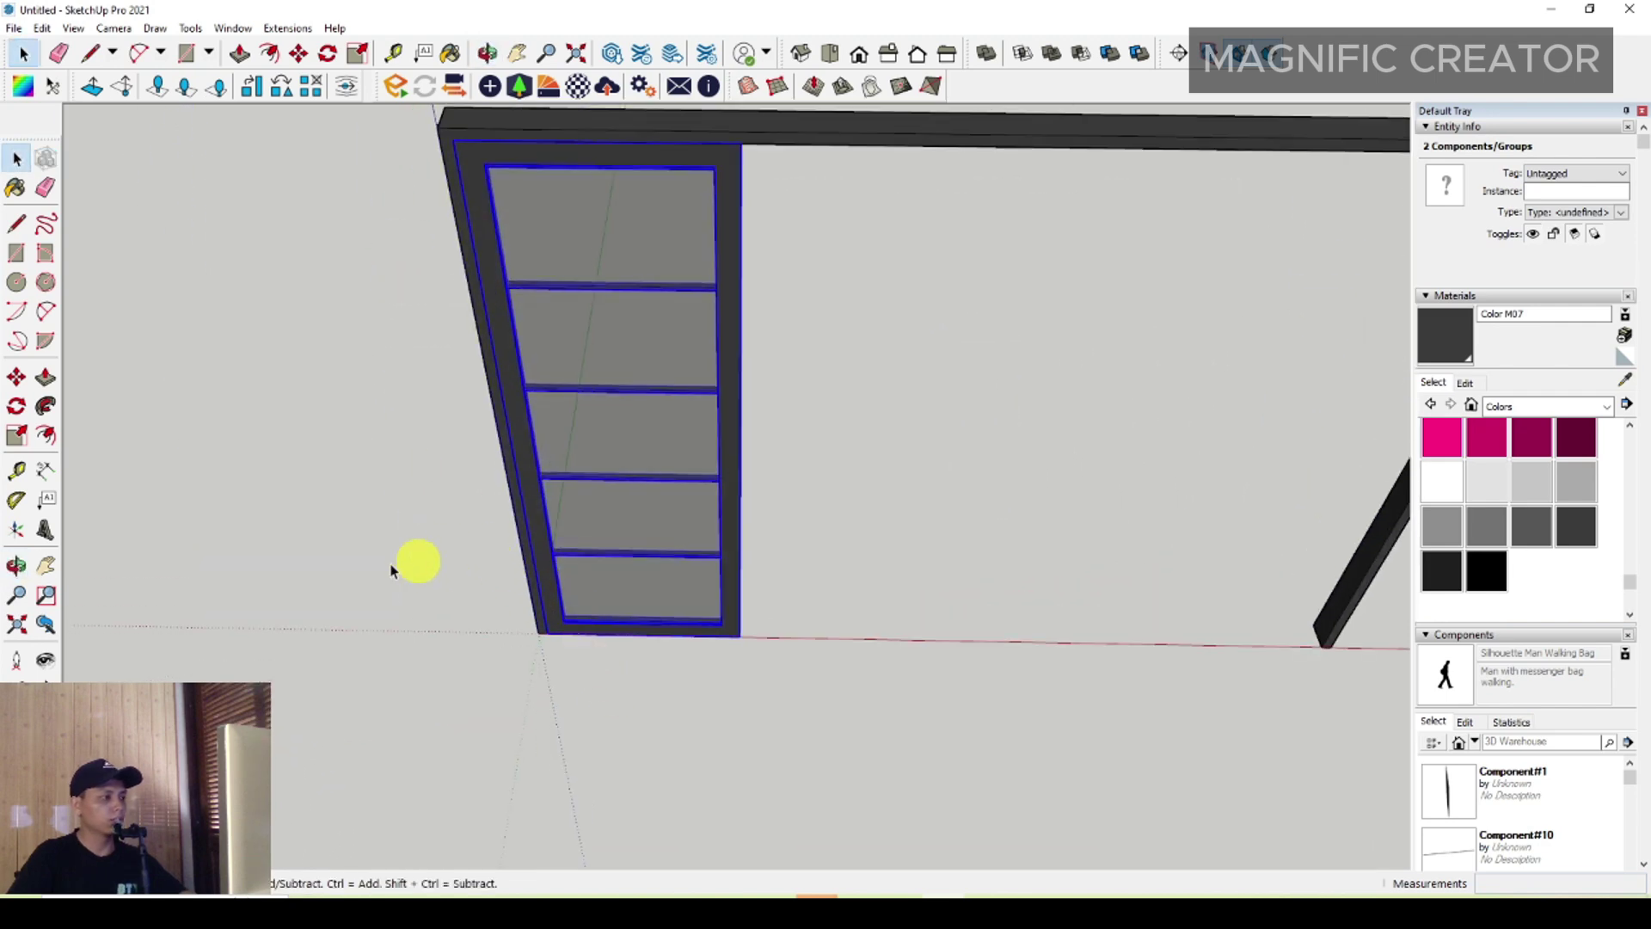
Step: Copy the door panel to sit beside the original in the first doorway
{"action": "left_click", "coordinate": [17, 406]}
{"action": "scroll", "coordinate": [551, 623], "scroll_direction": "up", "scroll_amount": 1}
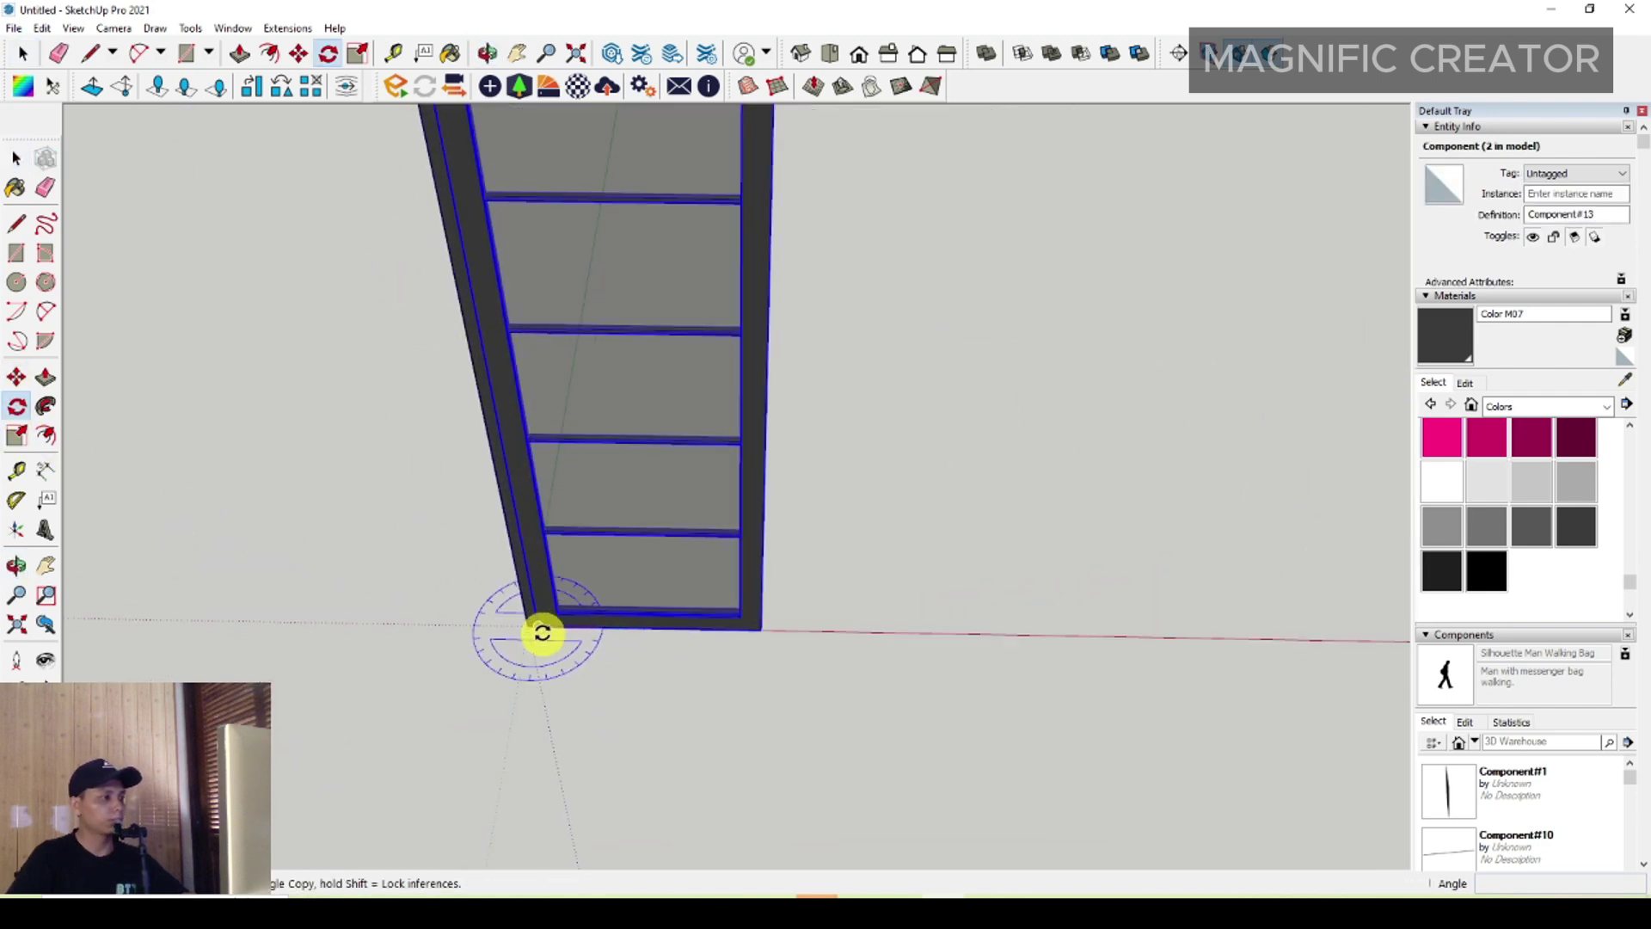
{"action": "mouse_move", "coordinate": [576, 630]}
{"action": "middle_mouse_down"}
{"action": "mouse_move", "coordinate": [619, 711]}
{"action": "mouse_move", "coordinate": [634, 655]}
{"action": "mouse_move", "coordinate": [602, 637]}
{"action": "middle_mouse_up"}
{"action": "key", "text": "space"}
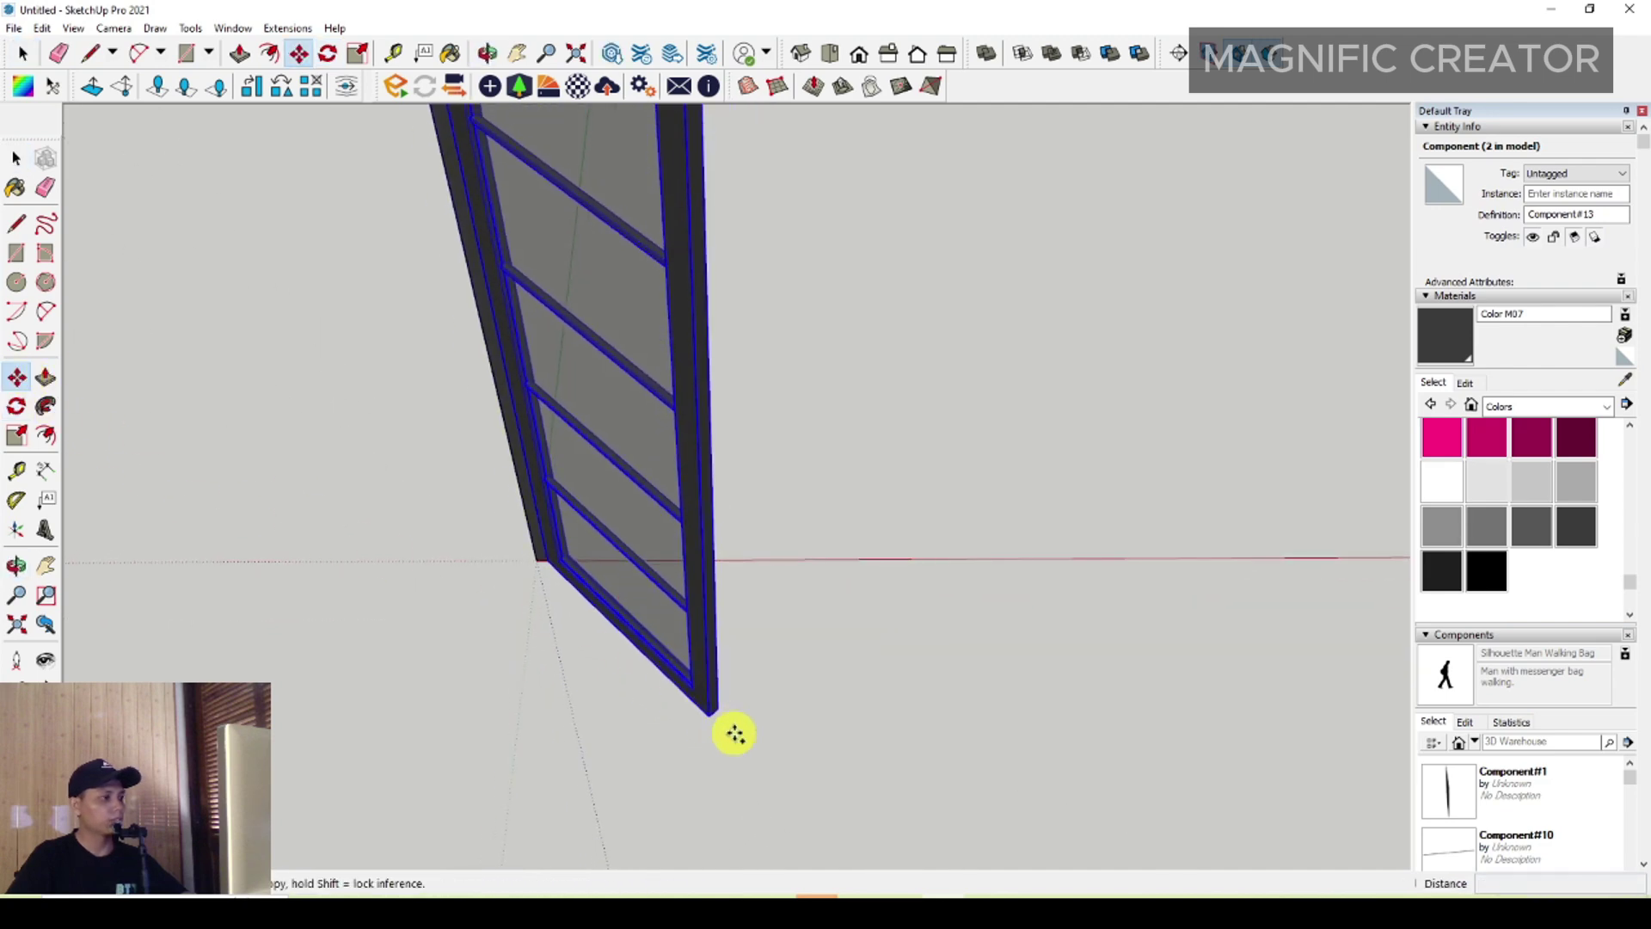
{"action": "left_click", "coordinate": [711, 718]}
{"action": "left_click", "coordinate": [943, 718]}
{"action": "key", "text": "space"}
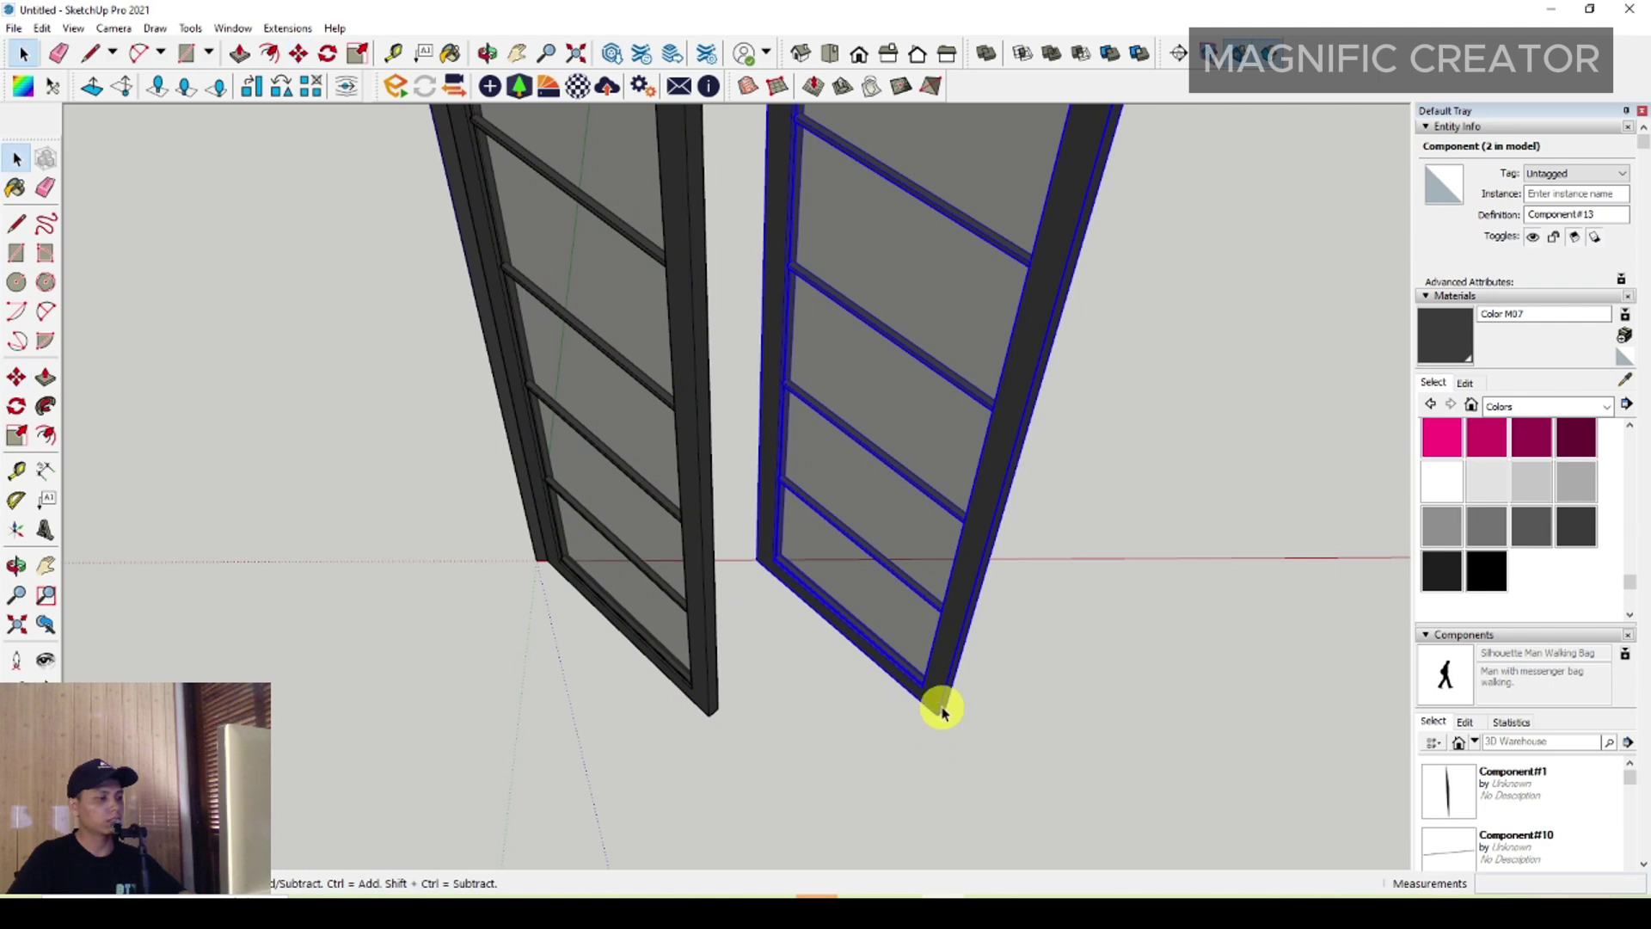
{"action": "middle_click_drag", "start_coordinate": [942, 712], "coordinate": [647, 719]}
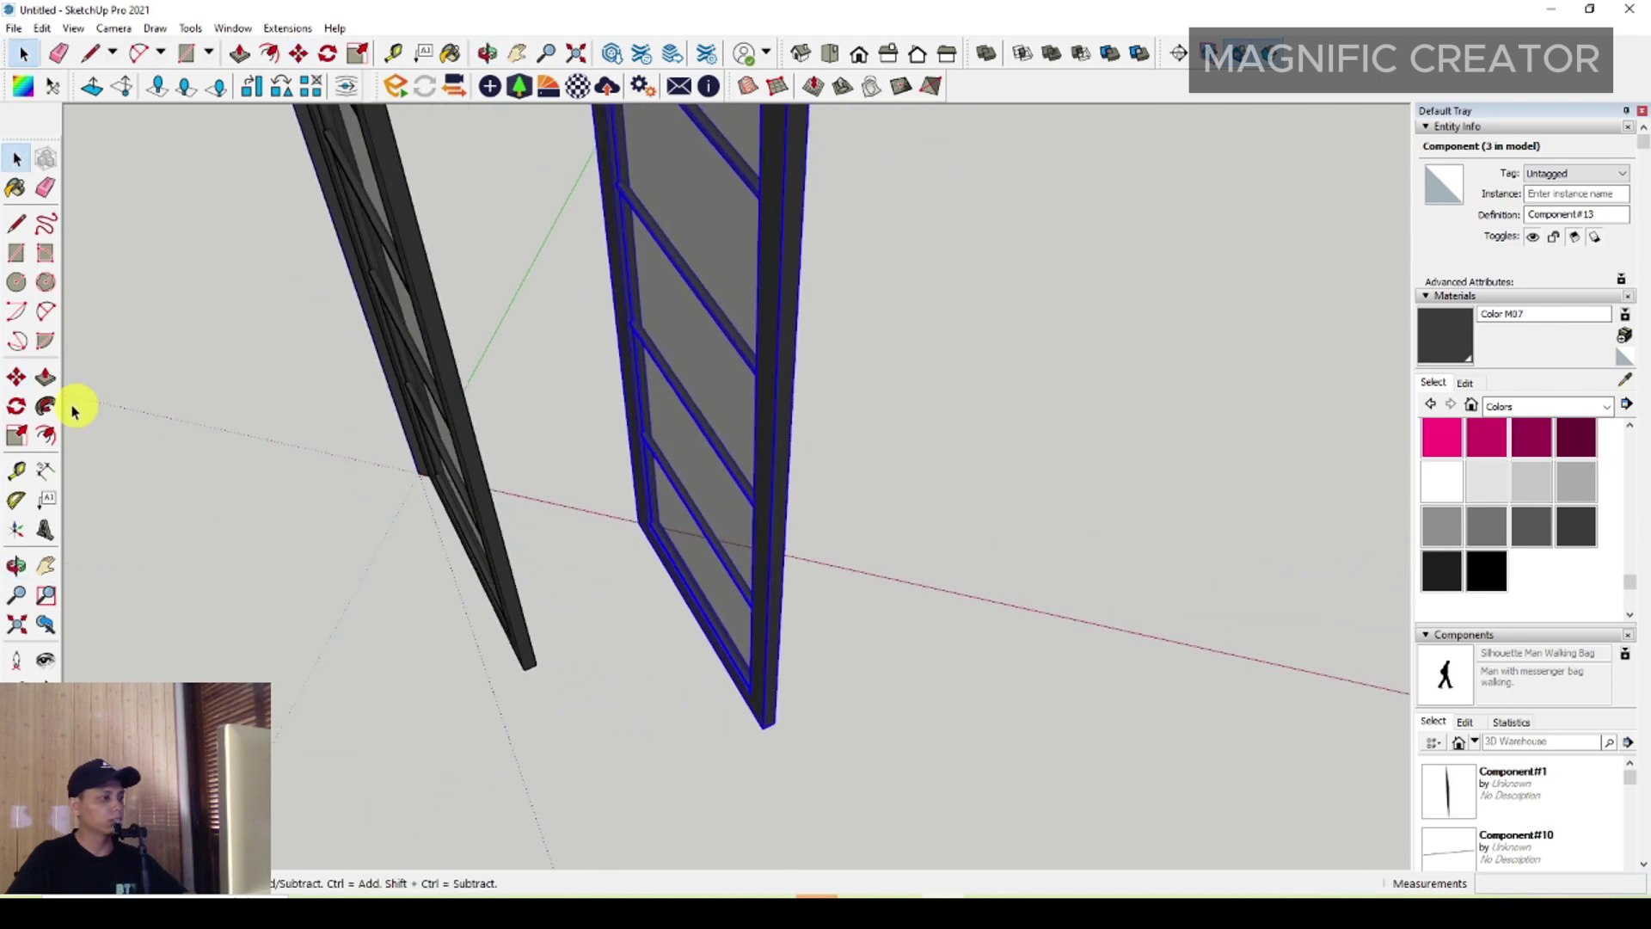
Step: Rotate the copied panel to a folded angle and slide it against the first panel
{"action": "left_click", "coordinate": [18, 404]}
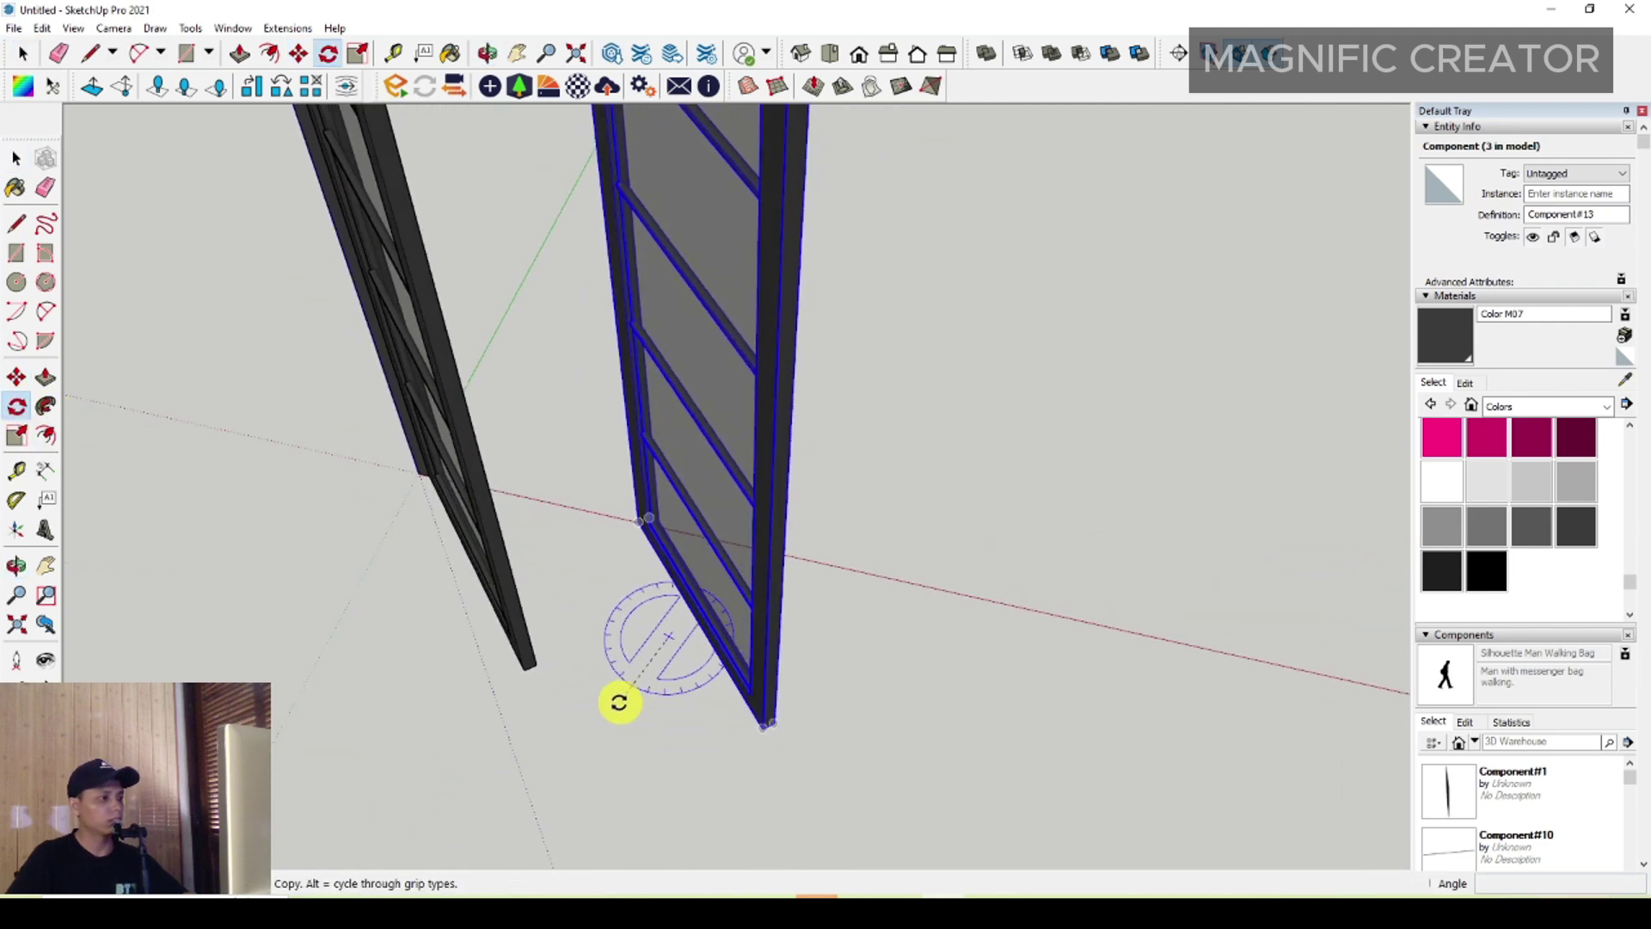
{"action": "middle_click_drag", "start_coordinate": [619, 703], "coordinate": [792, 682]}
{"action": "mouse_move", "coordinate": [582, 648]}
{"action": "middle_mouse_down"}
{"action": "mouse_move", "coordinate": [931, 600]}
{"action": "mouse_move", "coordinate": [843, 594]}
{"action": "middle_mouse_up"}
{"action": "left_click", "coordinate": [18, 378]}
{"action": "scroll", "coordinate": [925, 675], "scroll_direction": "up", "scroll_amount": 2}
{"action": "scroll", "coordinate": [839, 622], "scroll_direction": "up", "scroll_amount": 2}
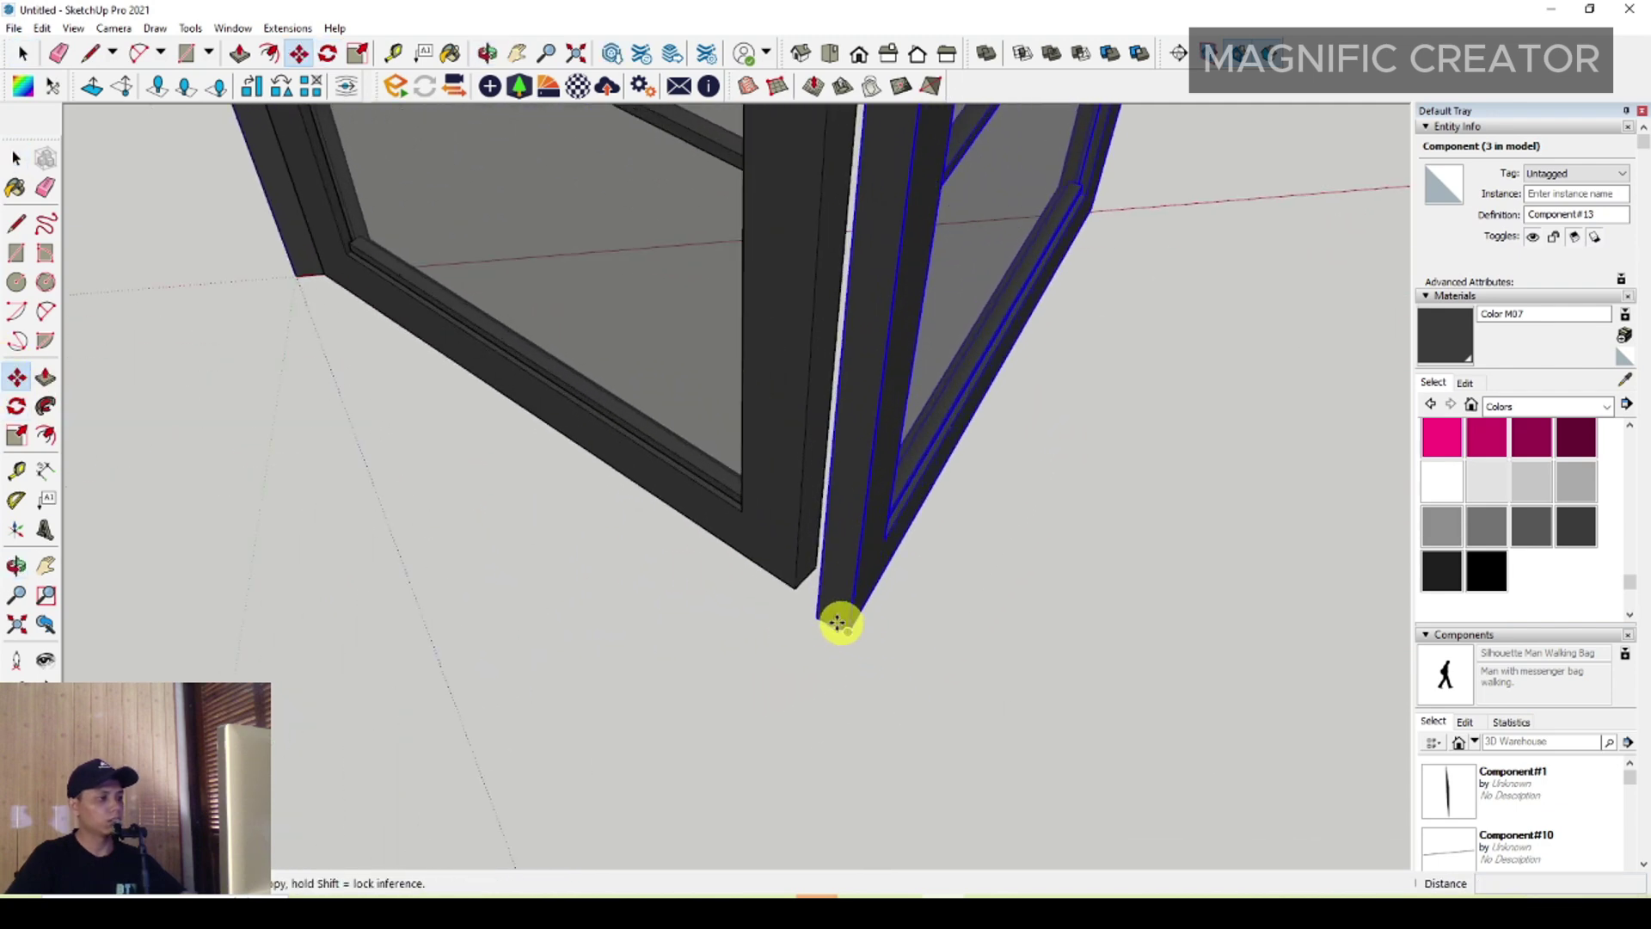
{"action": "left_click", "coordinate": [823, 621]}
{"action": "scroll", "coordinate": [830, 561], "scroll_direction": "up", "scroll_amount": 2}
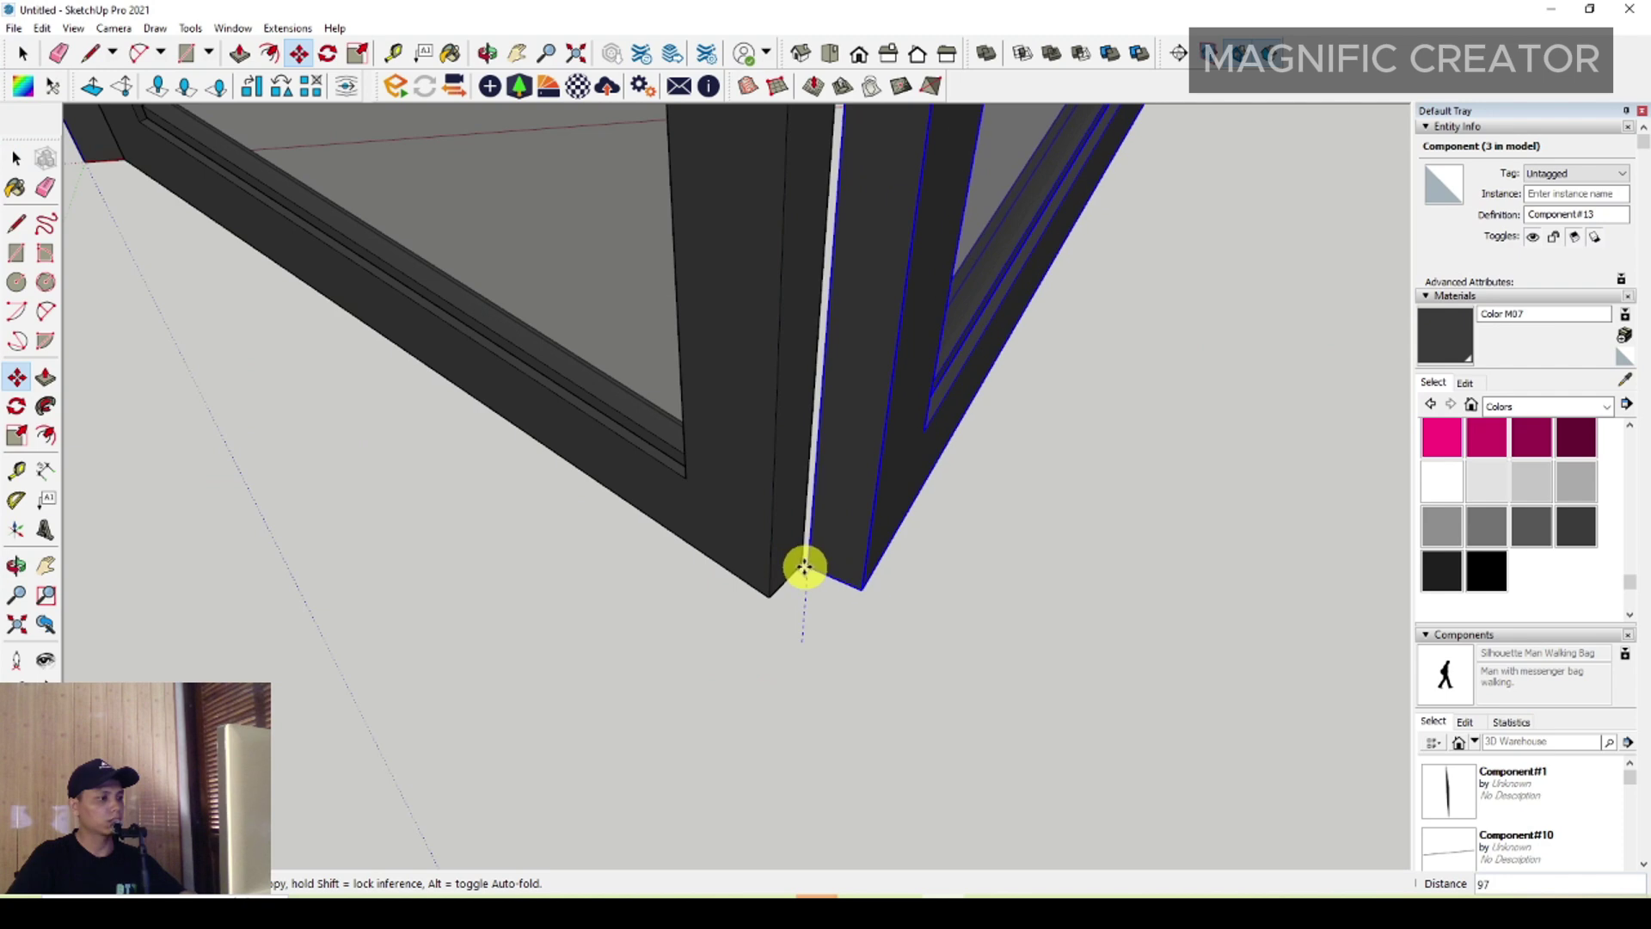
{"action": "scroll", "coordinate": [799, 567], "scroll_direction": "up", "scroll_amount": 1}
{"action": "scroll", "coordinate": [800, 572], "scroll_direction": "down", "scroll_amount": 5}
Step: Copy the folded door pair to the first doorway's right post
{"action": "scroll", "coordinate": [778, 481], "scroll_direction": "down", "scroll_amount": 2}
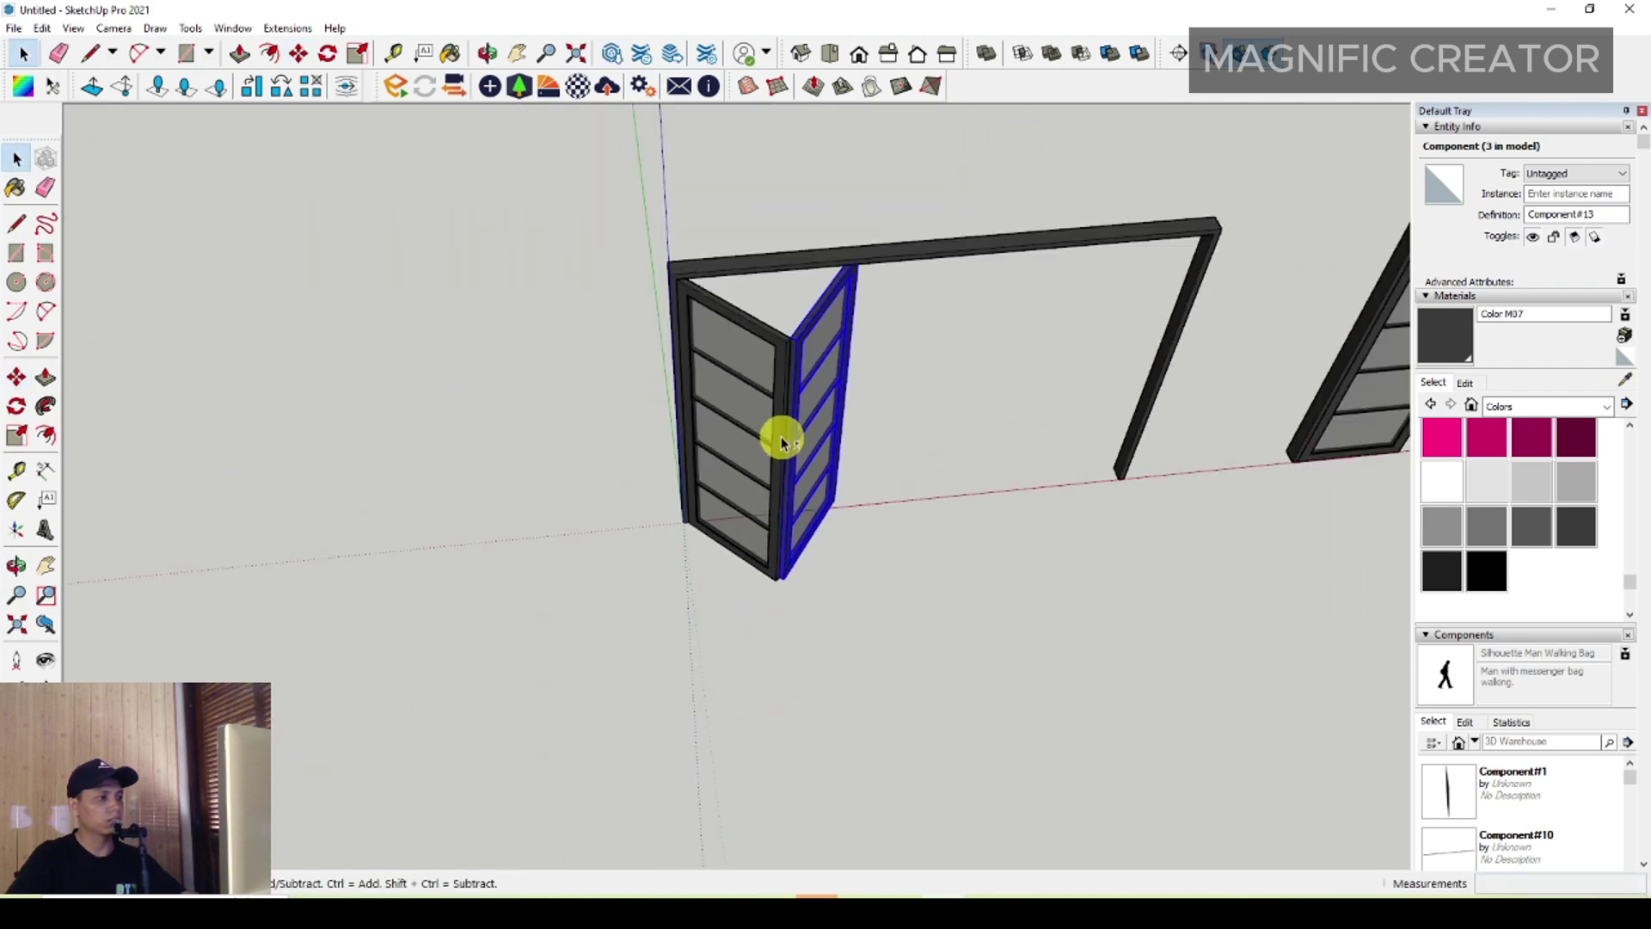
{"action": "scroll", "coordinate": [772, 408], "scroll_direction": "up", "scroll_amount": 2}
{"action": "key", "text": "space"}
{"action": "left_click", "coordinate": [15, 378]}
{"action": "scroll", "coordinate": [731, 353], "scroll_direction": "up", "scroll_amount": 1}
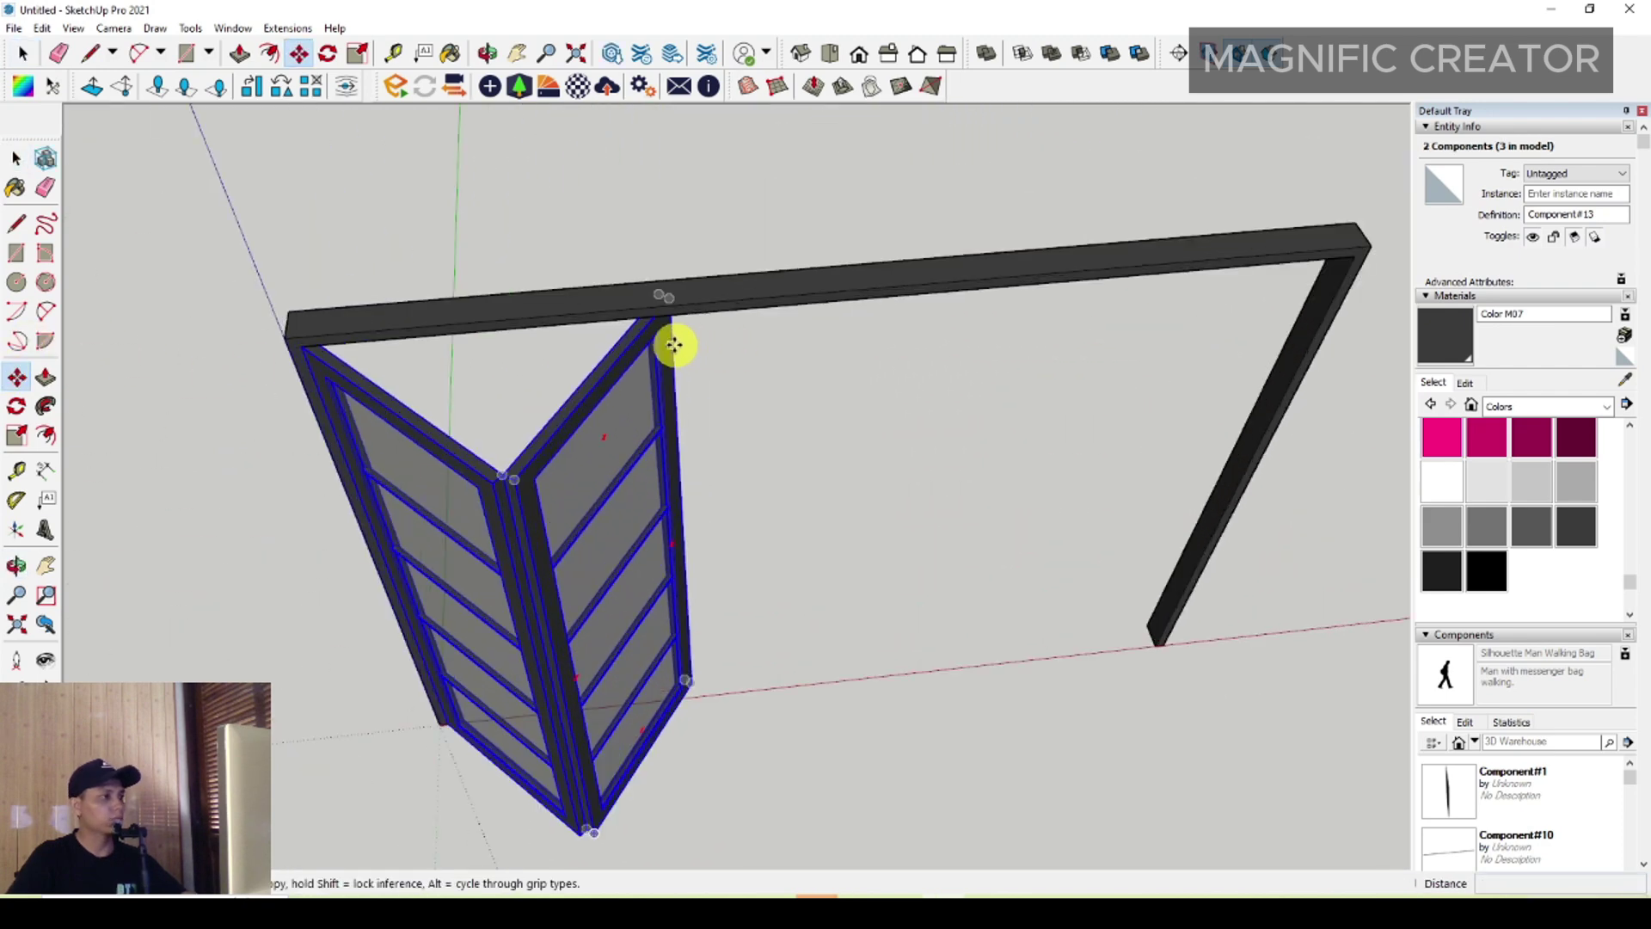
{"action": "left_click", "coordinate": [673, 341]}
{"action": "key", "text": "ctrl"}
{"action": "scroll", "coordinate": [1067, 369], "scroll_direction": "down", "scroll_amount": 2}
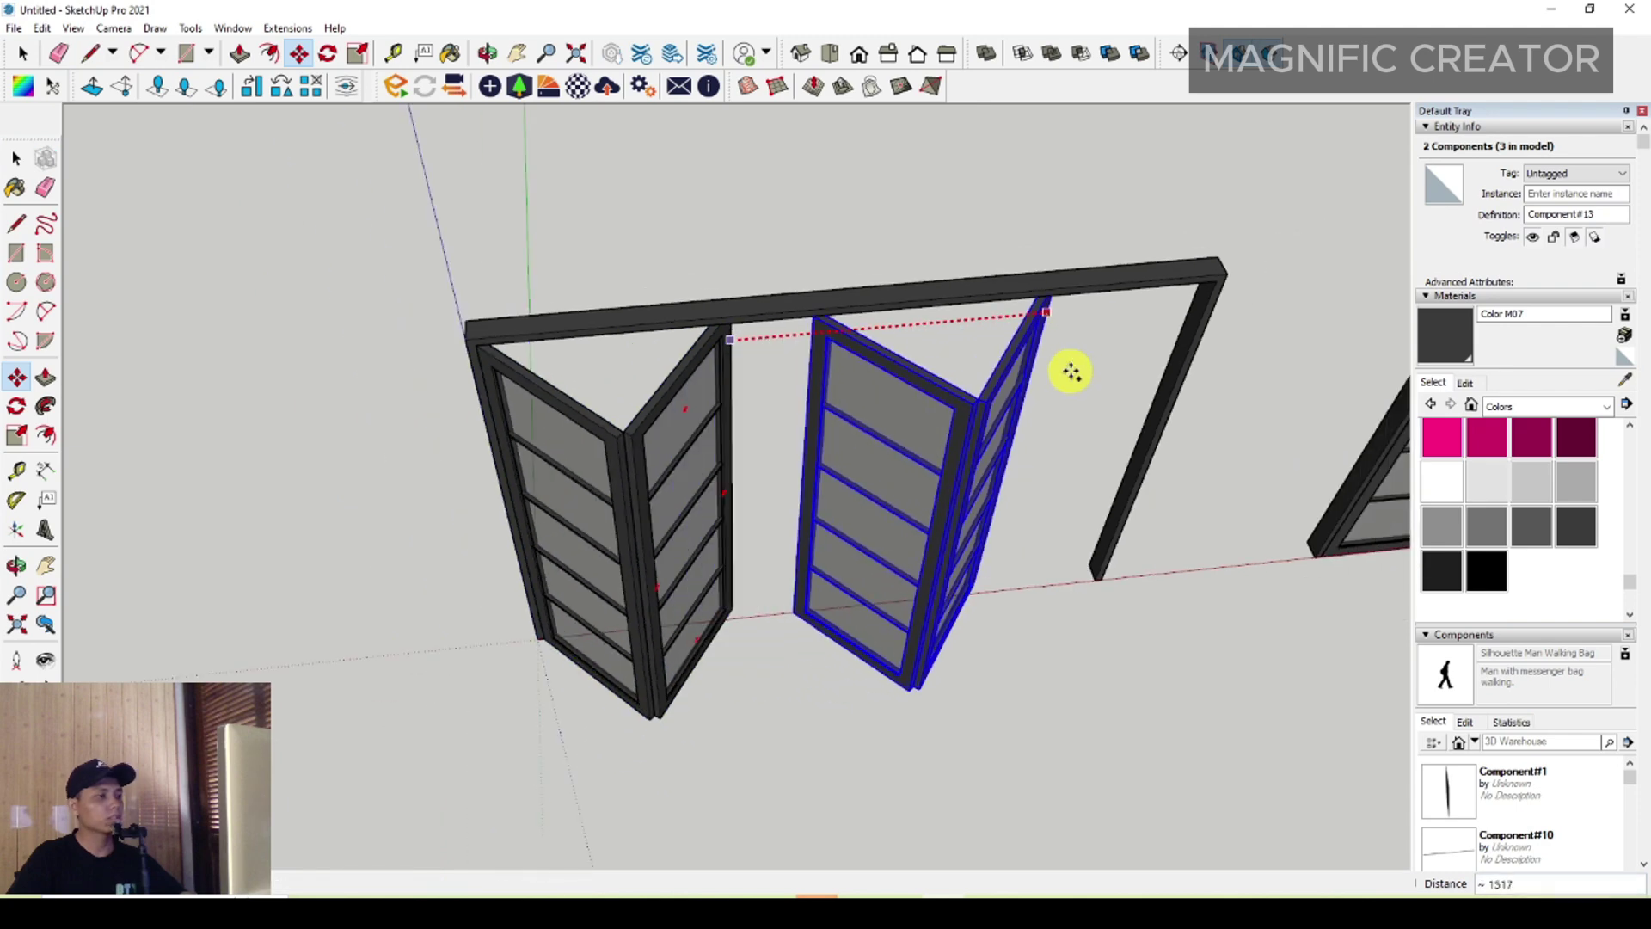
{"action": "left_click", "coordinate": [1095, 579]}
{"action": "scroll", "coordinate": [902, 380], "scroll_direction": "up", "scroll_amount": 2}
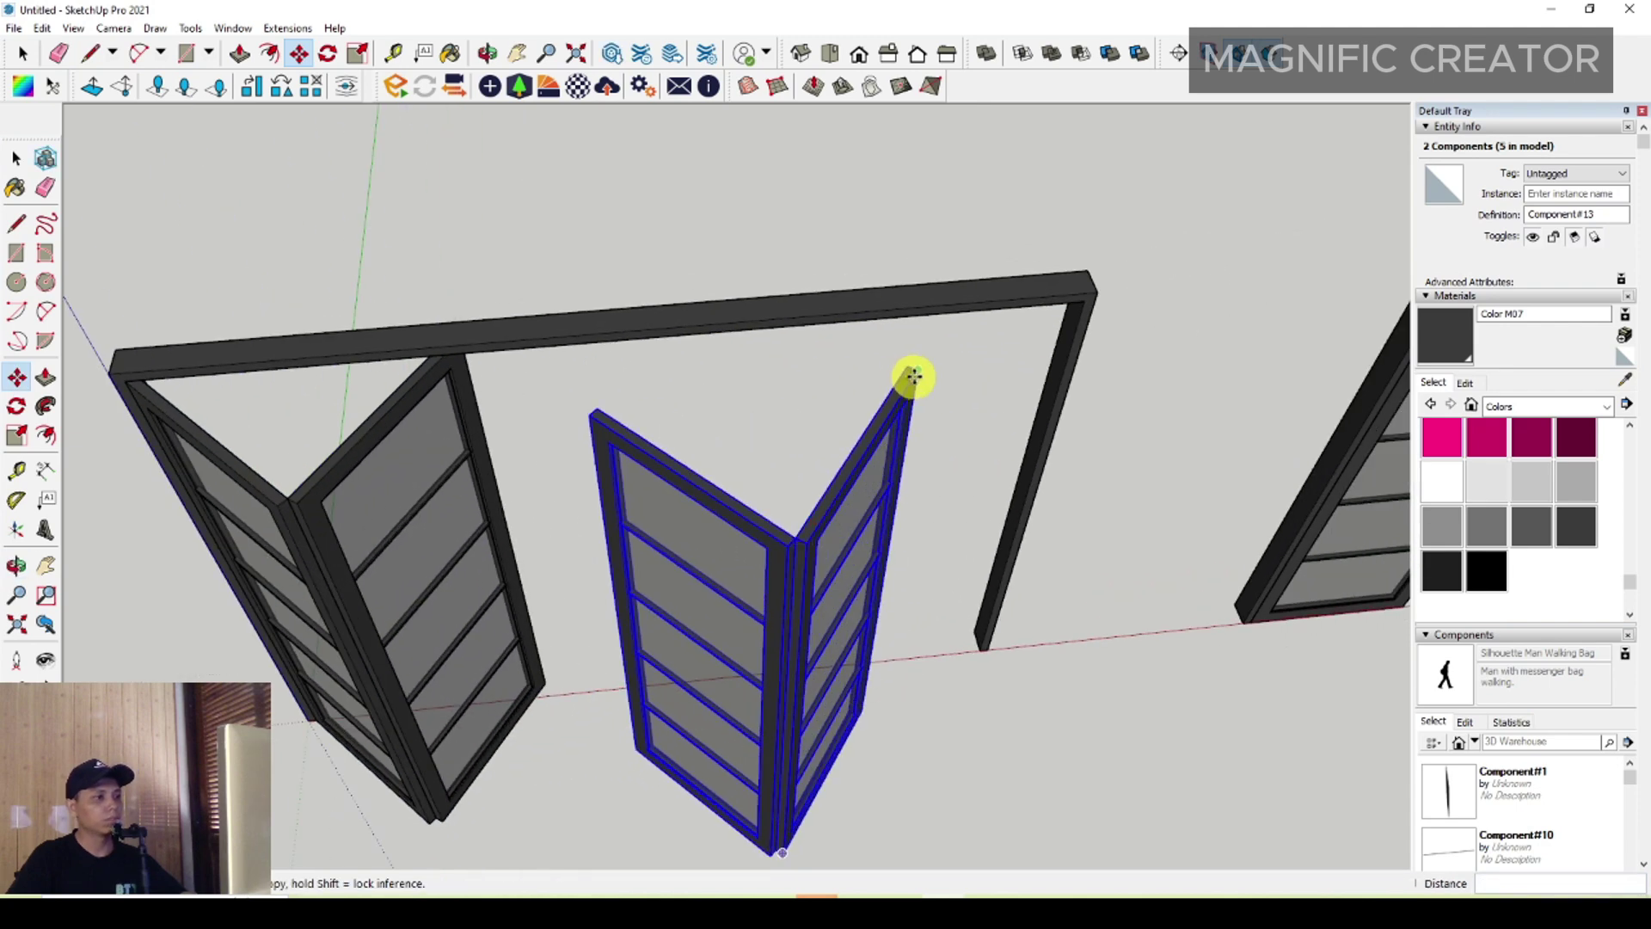
{"action": "scroll", "coordinate": [913, 371], "scroll_direction": "up", "scroll_amount": 1}
{"action": "middle_click_drag", "start_coordinate": [918, 370], "coordinate": [1143, 272]}
Step: Copy the second doorway's single panel rightward x3 to make four flat panels
{"action": "scroll", "coordinate": [988, 350], "scroll_direction": "down", "scroll_amount": 3}
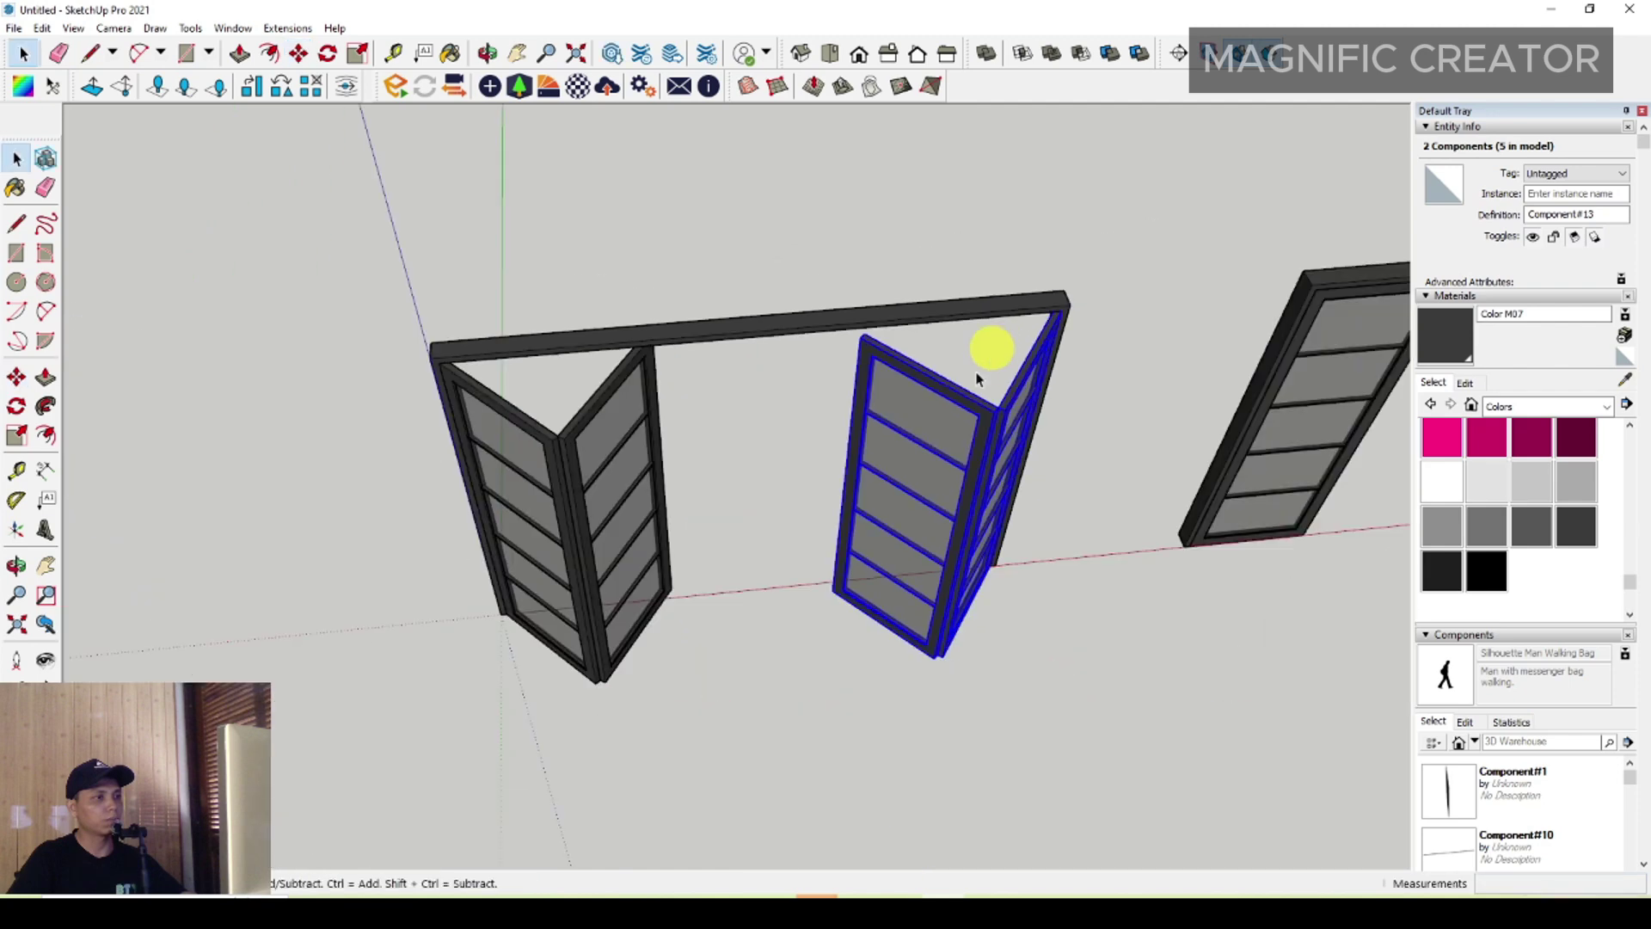
{"action": "middle_click_drag", "start_coordinate": [988, 350], "coordinate": [636, 473], "text": "shift"}
{"action": "scroll", "coordinate": [936, 423], "scroll_direction": "up", "scroll_amount": 2}
{"action": "key", "text": "space"}
{"action": "left_click", "coordinate": [865, 416]}
{"action": "scroll", "coordinate": [589, 416], "scroll_direction": "up", "scroll_amount": 2}
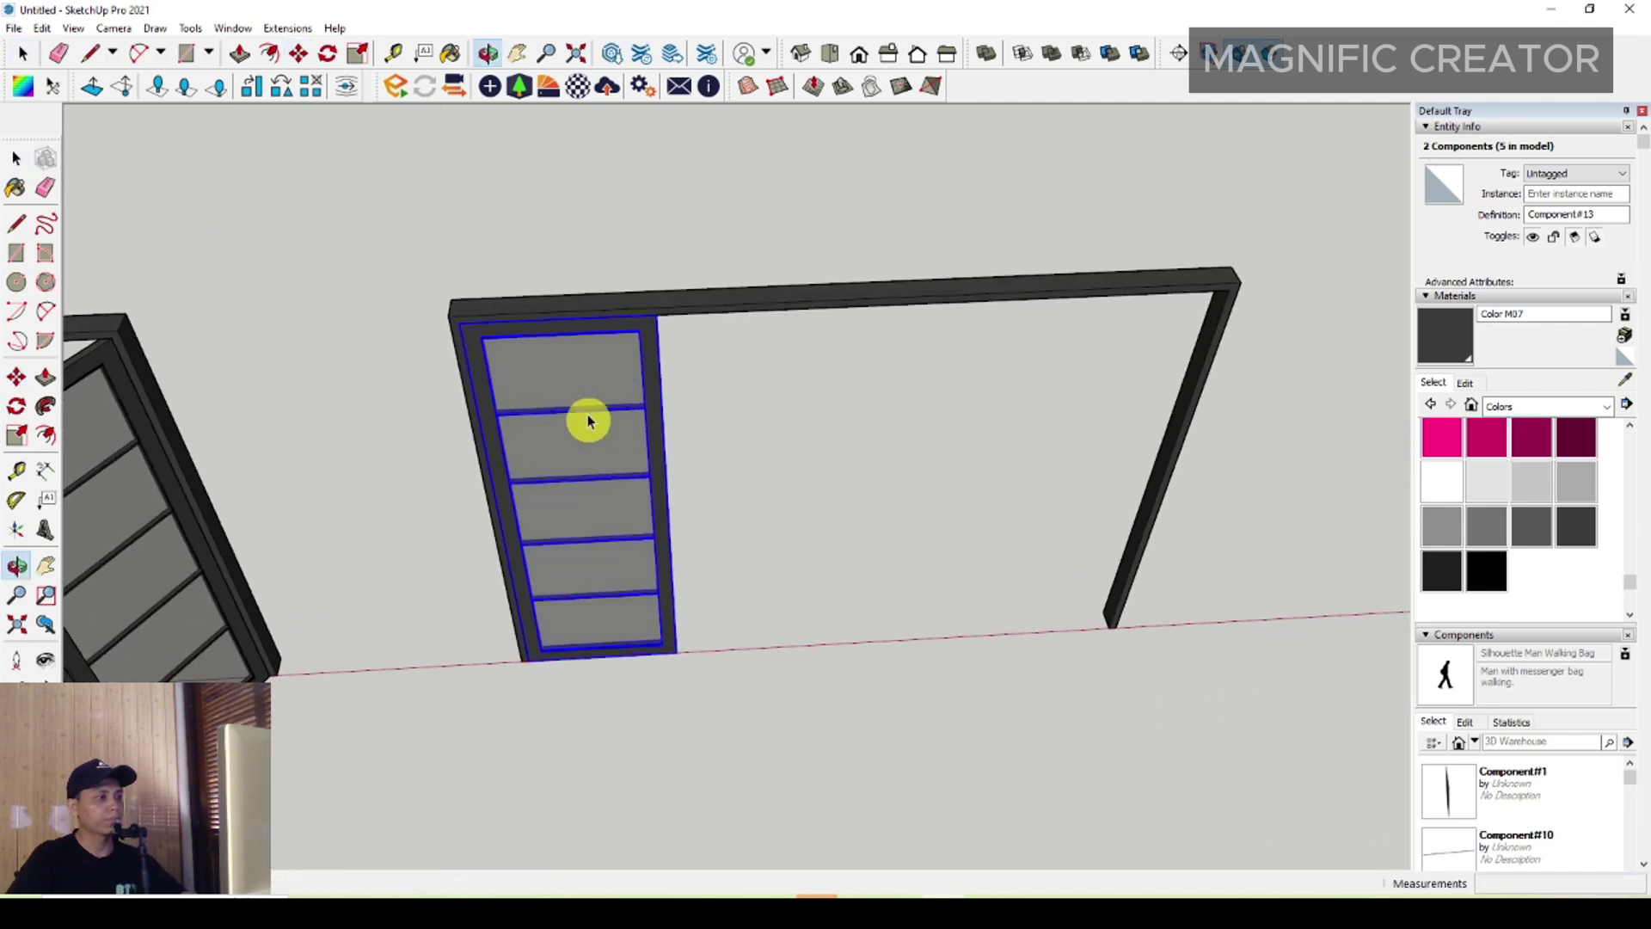
{"action": "scroll", "coordinate": [503, 339], "scroll_direction": "up", "scroll_amount": 1}
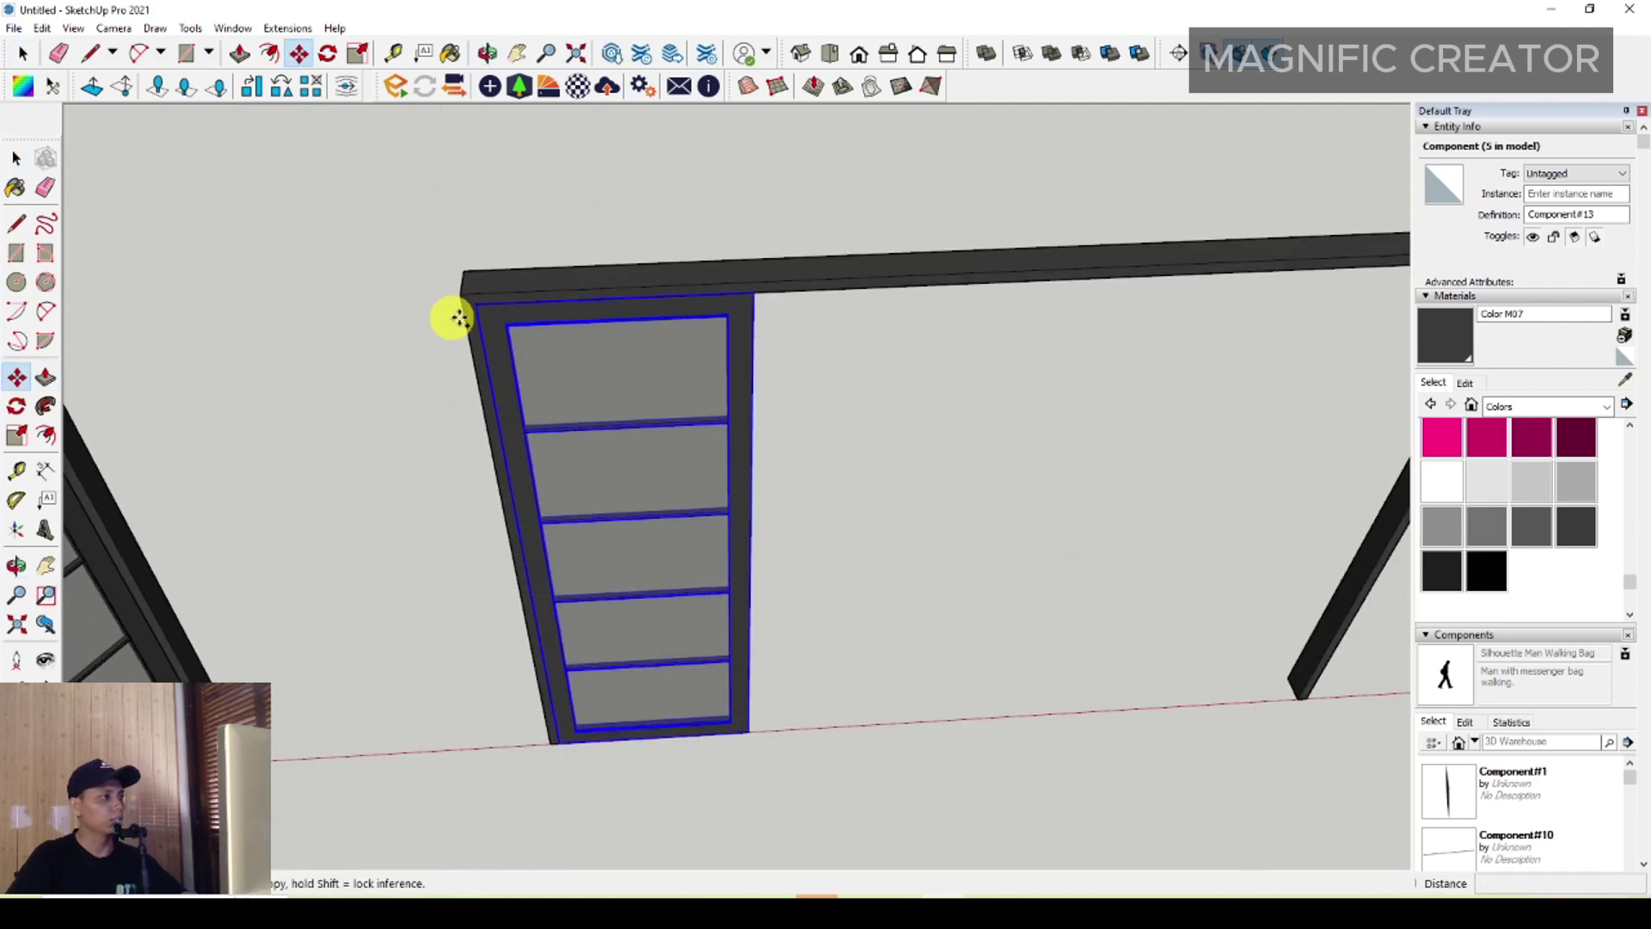
{"action": "left_click", "coordinate": [475, 303]}
{"action": "type", "text": "X3"}
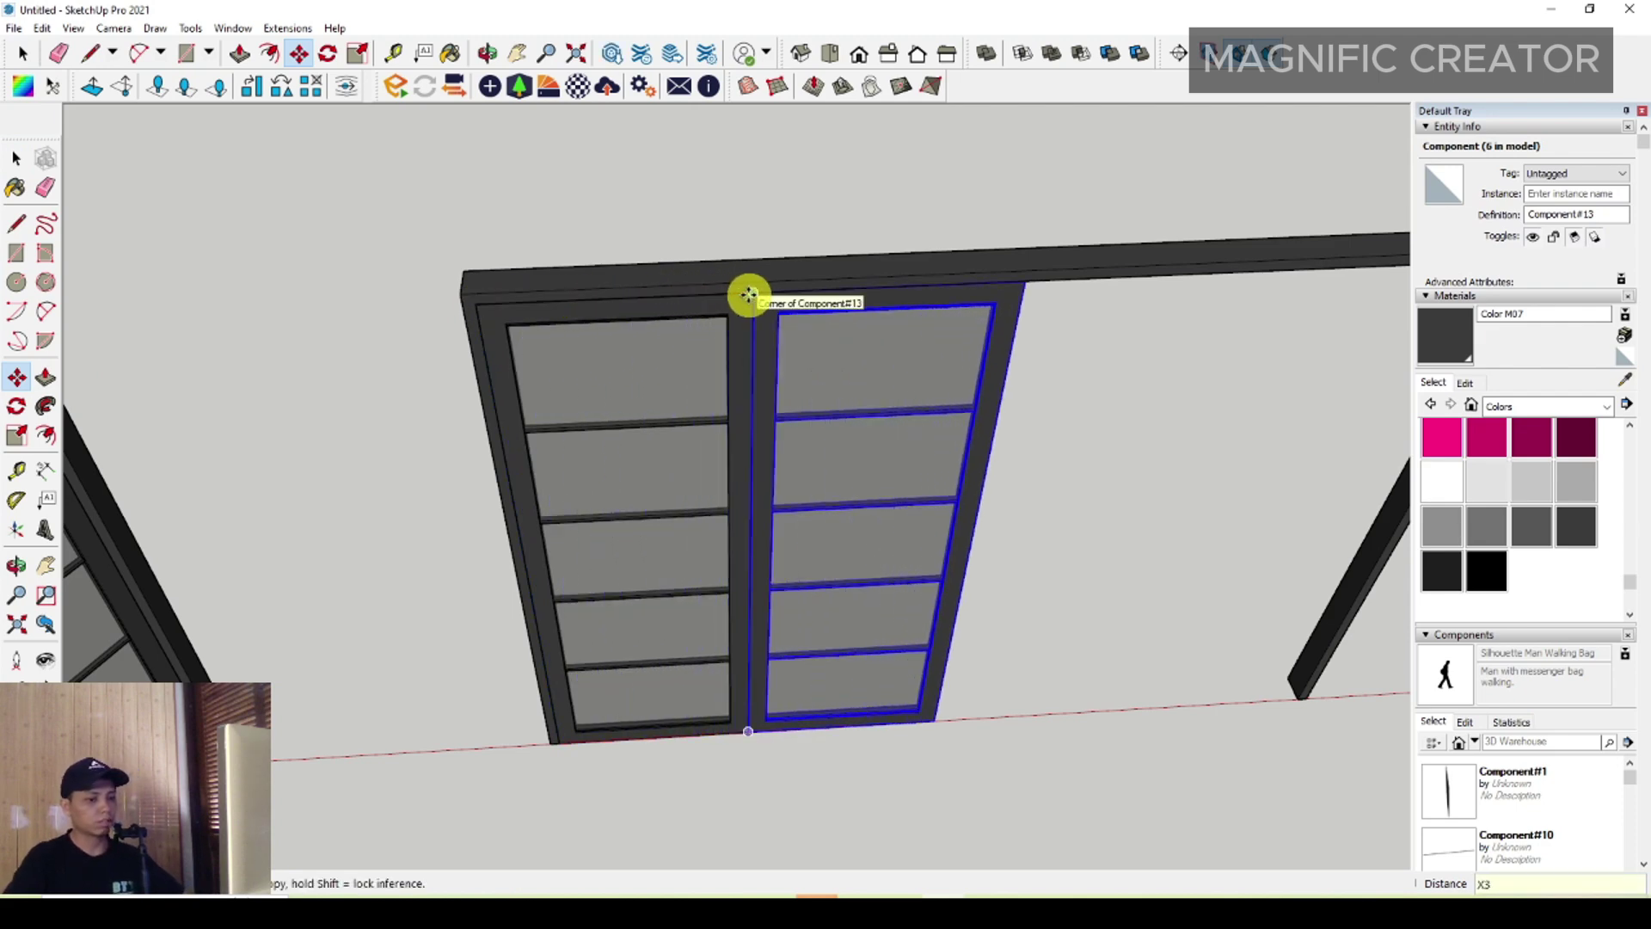
{"action": "key", "text": "Return"}
{"action": "scroll", "coordinate": [840, 424], "scroll_direction": "down", "scroll_amount": 3}
{"action": "mouse_move", "coordinate": [840, 424]}
{"action": "middle_mouse_down"}
{"action": "mouse_move", "coordinate": [763, 449]}
{"action": "mouse_move", "coordinate": [1109, 389]}
{"action": "mouse_move", "coordinate": [1039, 450]}
{"action": "mouse_move", "coordinate": [1244, 421]}
{"action": "middle_mouse_up"}
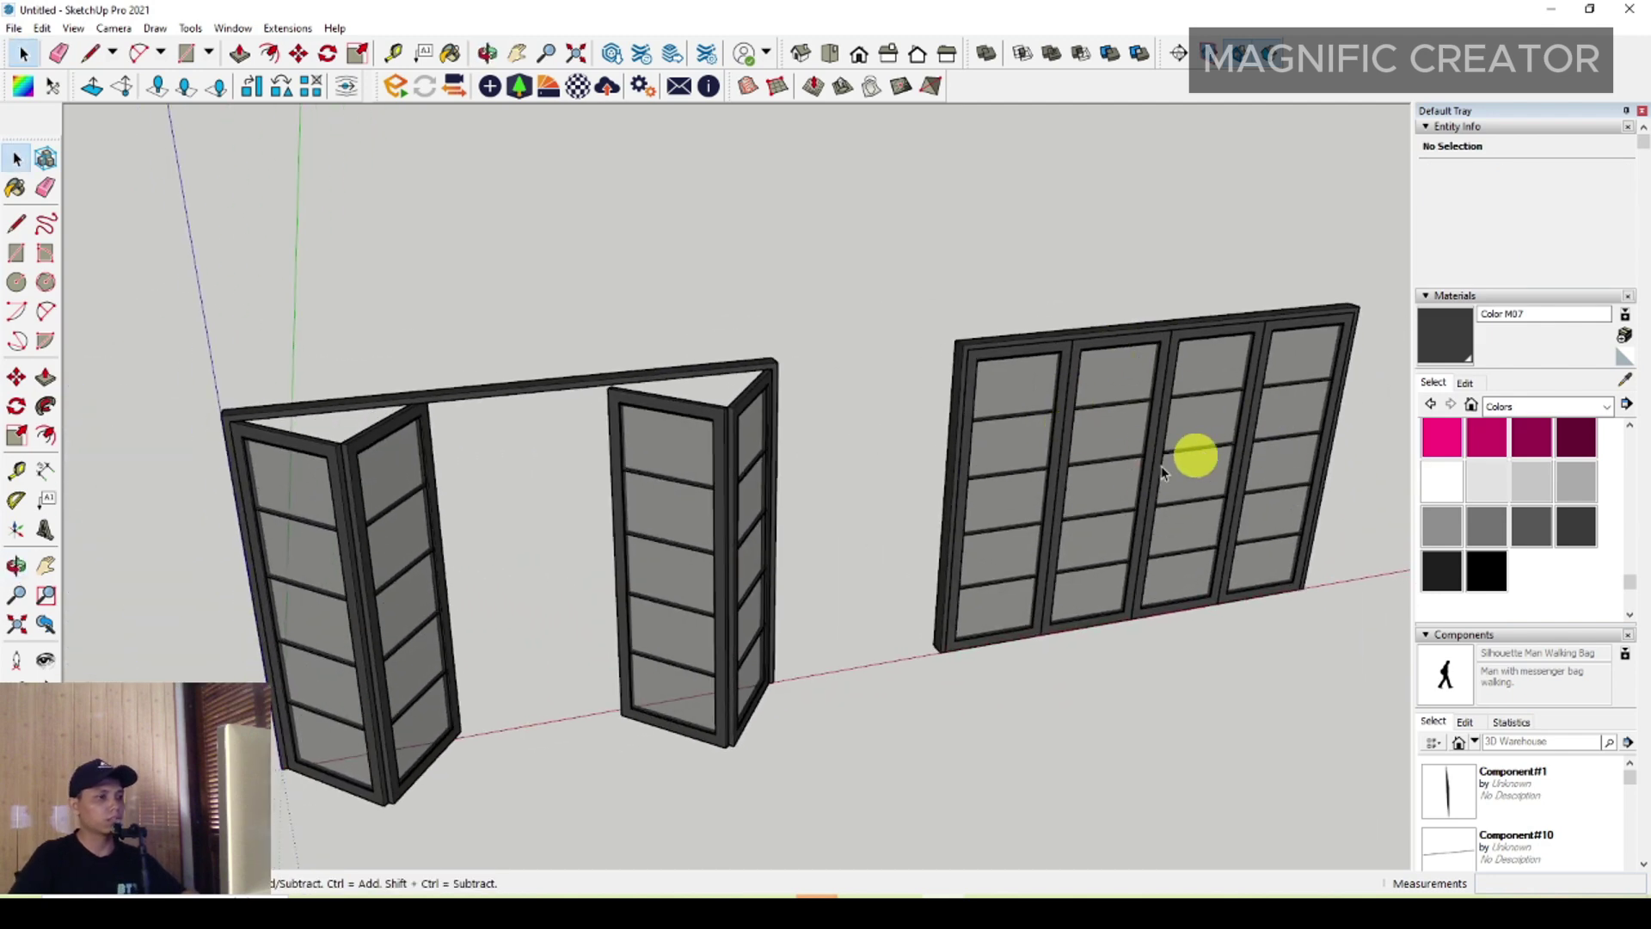
Step: Orbit down to a low, frontal eye-level view of the folded and flat doors
{"action": "mouse_move", "coordinate": [1162, 472]}
{"action": "middle_mouse_down"}
{"action": "mouse_move", "coordinate": [748, 490]}
{"action": "mouse_move", "coordinate": [828, 443]}
{"action": "middle_mouse_up"}
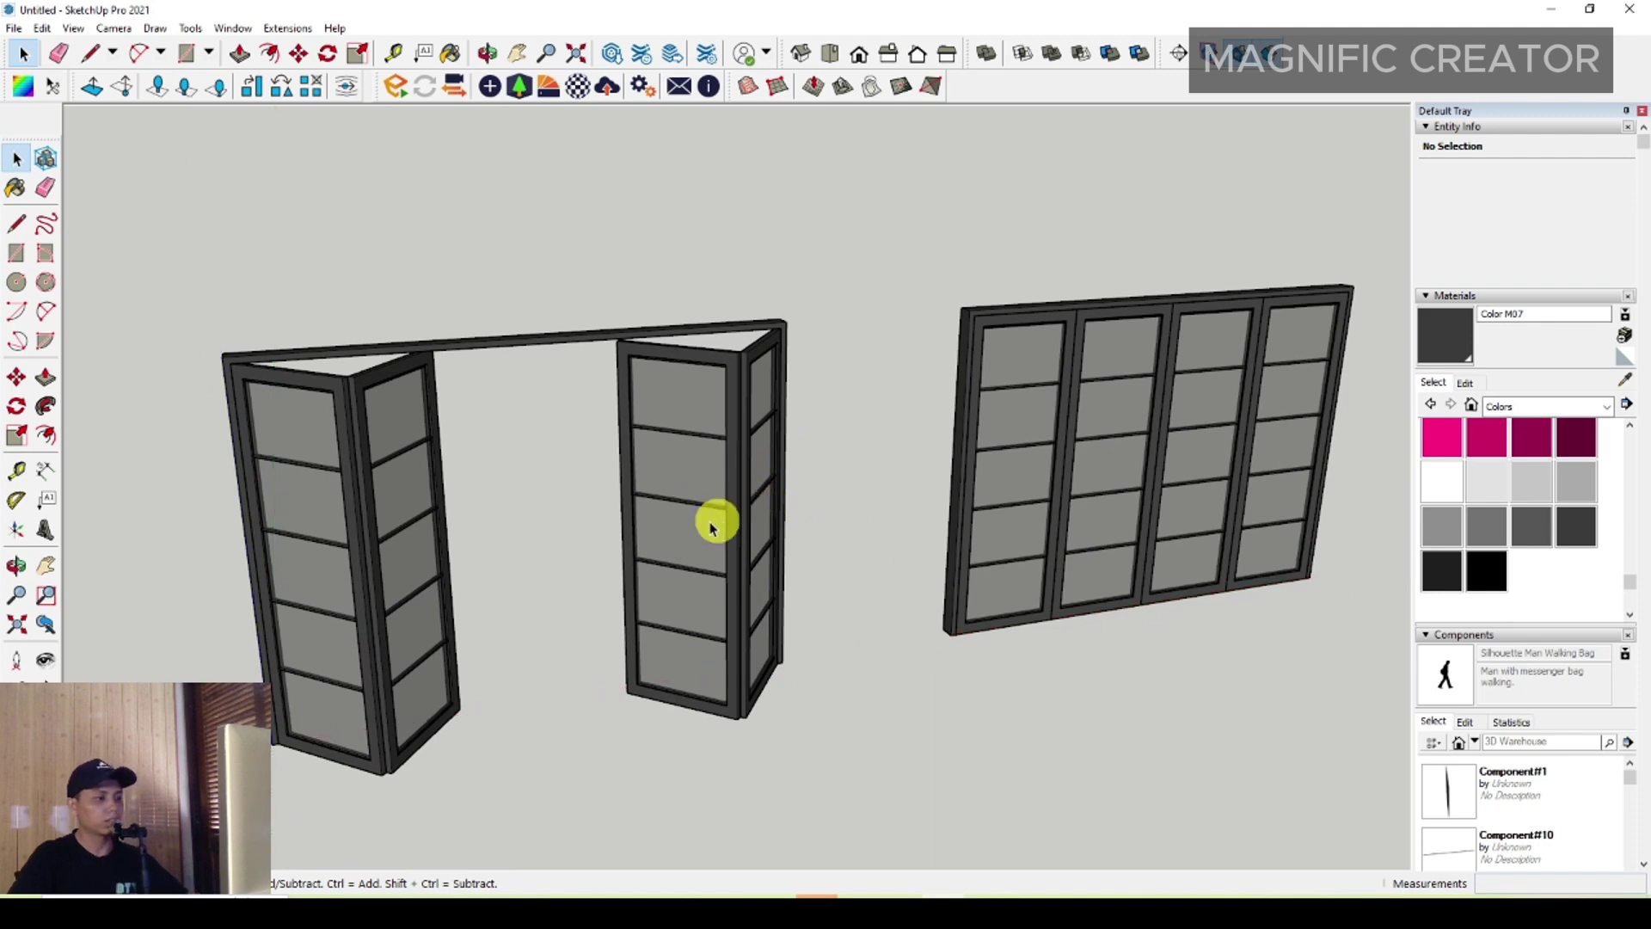
{"action": "mouse_move", "coordinate": [712, 526]}
{"action": "middle_mouse_down"}
{"action": "mouse_move", "coordinate": [685, 501]}
{"action": "mouse_move", "coordinate": [774, 302]}
{"action": "mouse_move", "coordinate": [666, 446]}
{"action": "mouse_move", "coordinate": [782, 494]}
{"action": "mouse_move", "coordinate": [903, 498]}
{"action": "mouse_move", "coordinate": [1035, 467]}
{"action": "mouse_move", "coordinate": [914, 459]}
{"action": "mouse_move", "coordinate": [1055, 605]}
{"action": "middle_mouse_up"}
{"action": "mouse_move", "coordinate": [842, 520]}
{"action": "middle_mouse_down"}
{"action": "mouse_move", "coordinate": [645, 560]}
{"action": "mouse_move", "coordinate": [778, 524]}
{"action": "mouse_move", "coordinate": [714, 545]}
{"action": "mouse_move", "coordinate": [792, 416]}
{"action": "mouse_move", "coordinate": [785, 560]}
{"action": "mouse_move", "coordinate": [792, 439]}
{"action": "mouse_move", "coordinate": [778, 527]}
{"action": "mouse_move", "coordinate": [785, 472]}
{"action": "mouse_move", "coordinate": [776, 503]}
{"action": "middle_mouse_up"}
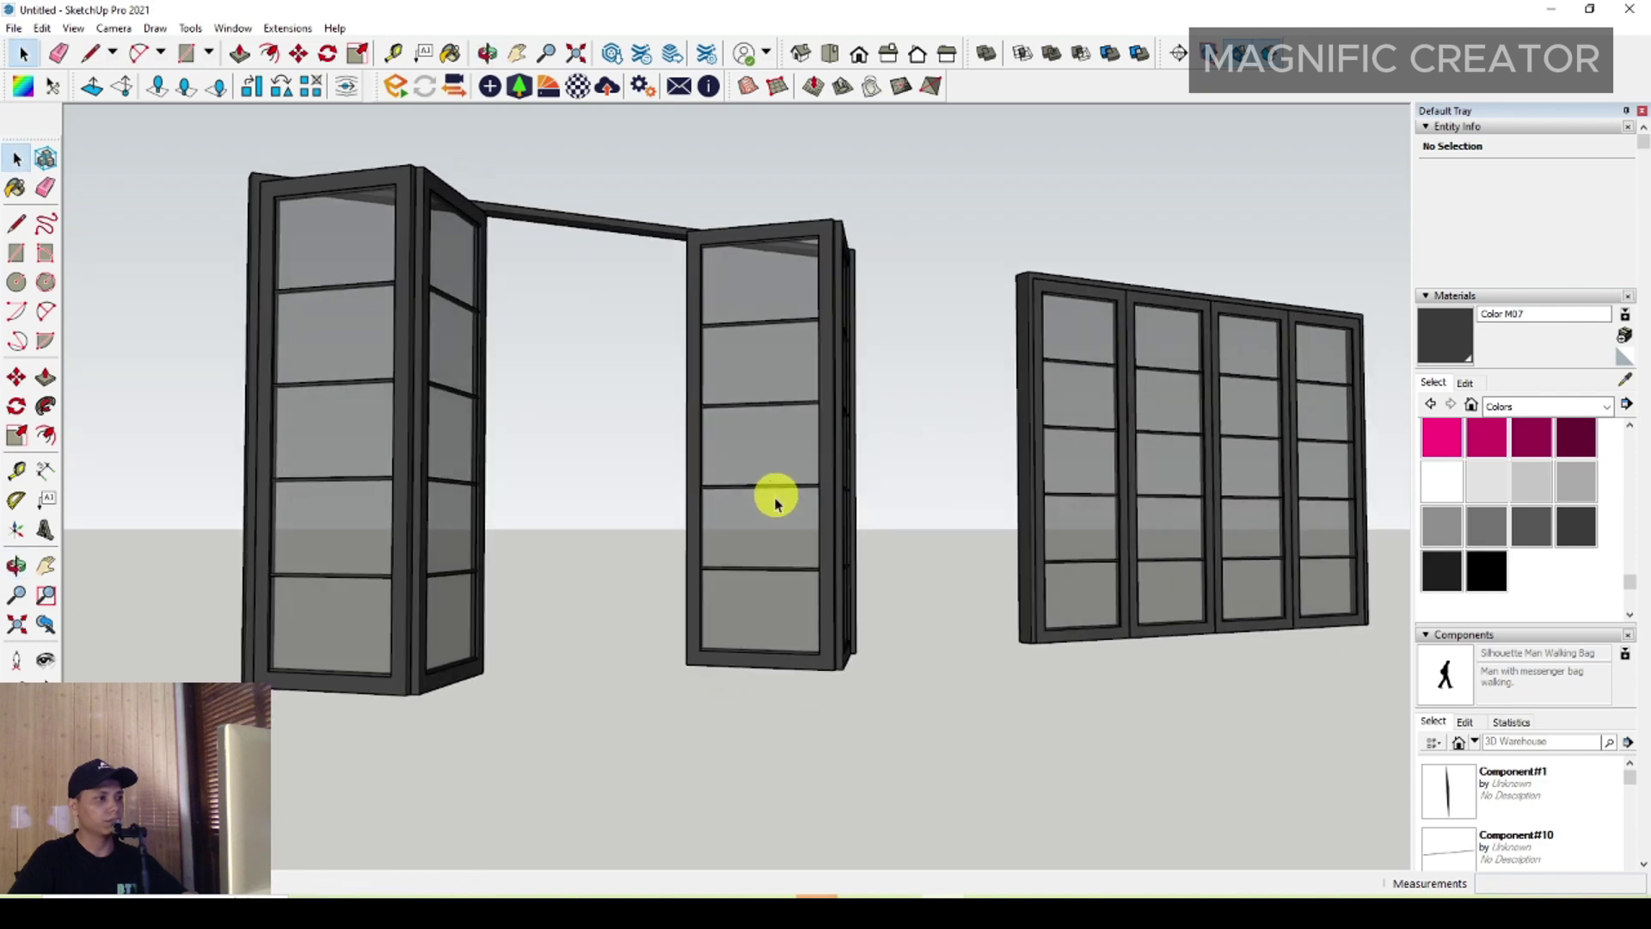